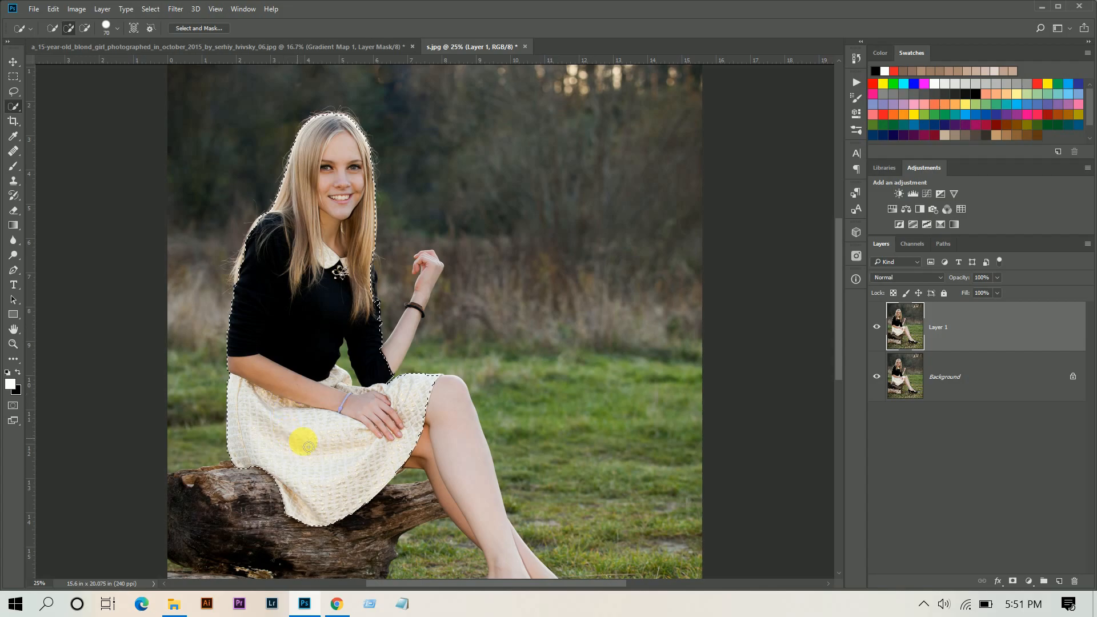
Step: Extend the Quick Selection over the woman's legs and shoes and the logs she is sitting on
mouse_move(413, 430)
mouse_down()
mouse_move(443, 435)
mouse_move(455, 457)
mouse_move(448, 435)
mouse_up()
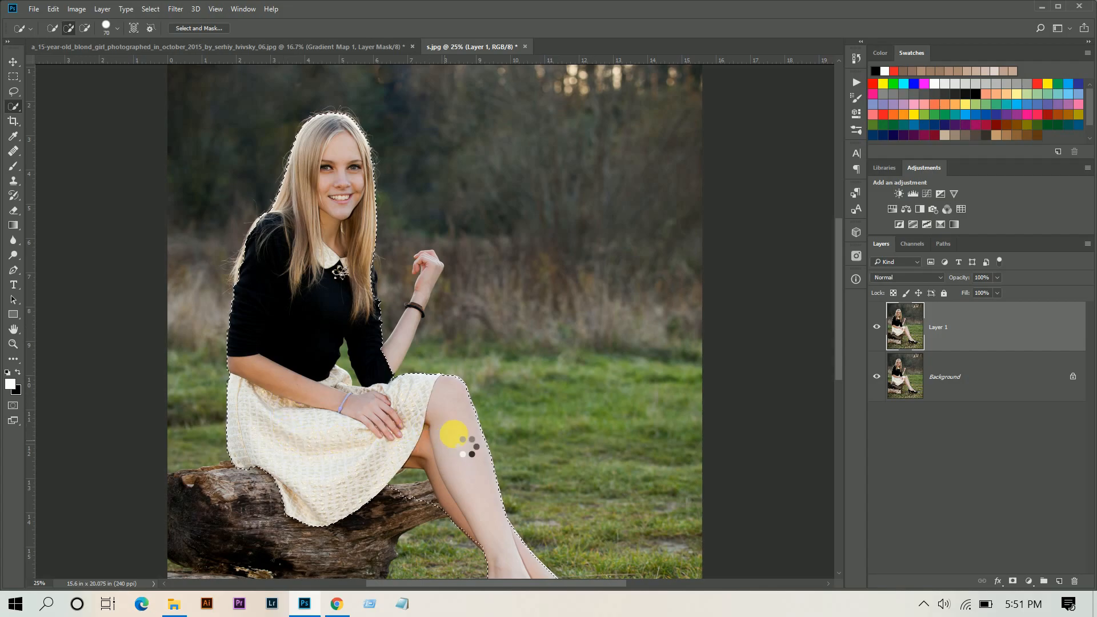
scroll(459, 439, down, 1)
scroll(458, 439, down, 2)
mouse_move(521, 490)
mouse_down()
mouse_move(495, 465)
mouse_move(573, 491)
mouse_move(609, 487)
mouse_up()
mouse_move(181, 379)
mouse_down()
mouse_move(230, 339)
mouse_move(190, 340)
mouse_move(189, 373)
mouse_move(336, 477)
mouse_move(282, 470)
mouse_move(183, 486)
mouse_move(260, 491)
mouse_up()
scroll(330, 372, up, 6)
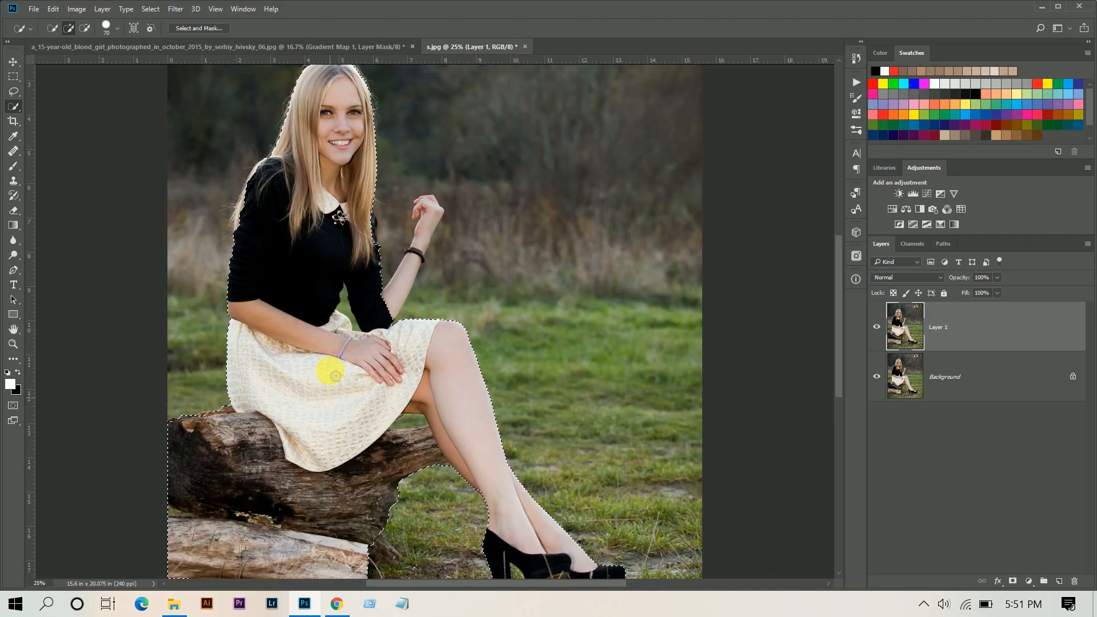
Step: Add the woman's shoulder edge and her raised forearm and hand to the selection
key(ctrl+plus)
key(bracketright)
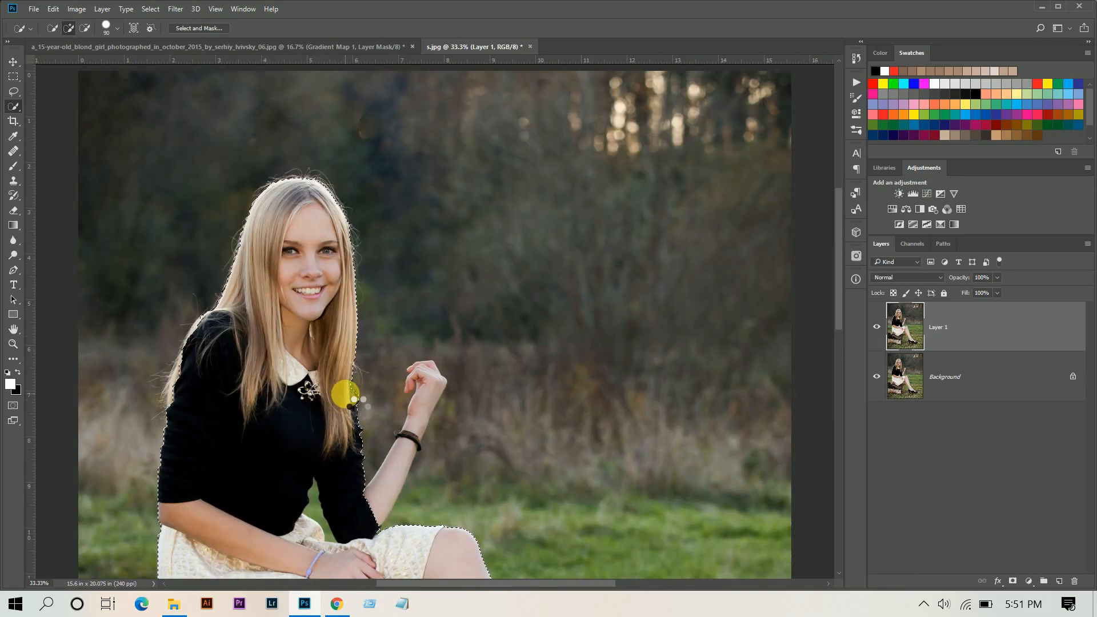
mouse_move(191, 374)
mouse_down()
mouse_move(211, 340)
mouse_move(187, 355)
mouse_up()
drag(373, 500, 426, 379)
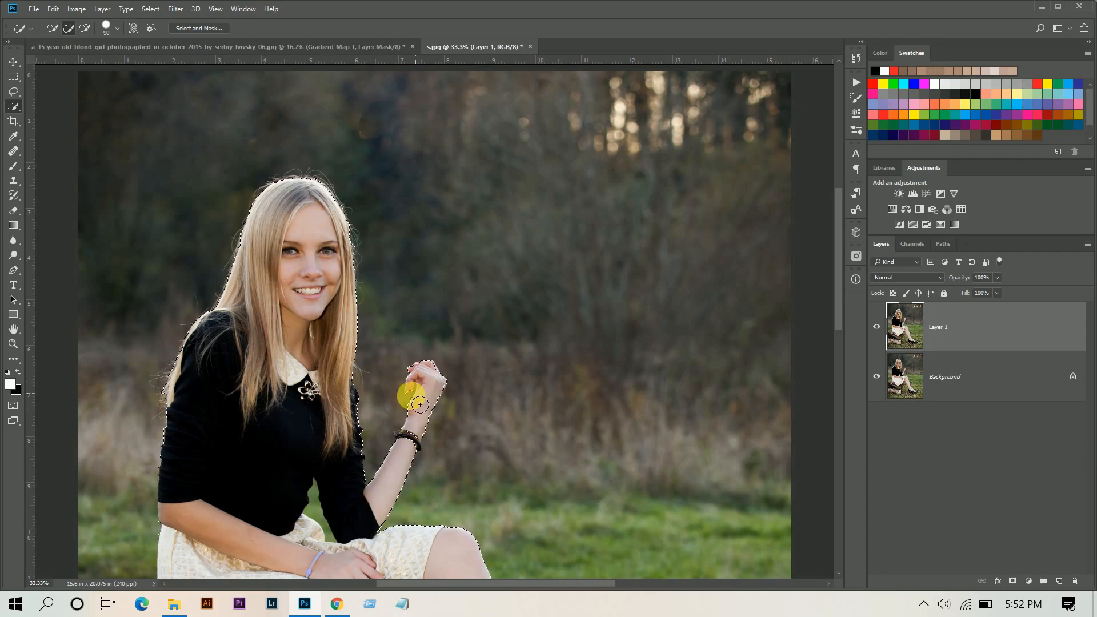
Step: Shrink the selection brush and subtract the background gaps between the arm and waist and beneath the thigh
scroll(387, 457, down, 1)
scroll(390, 441, down, 2)
key([)
key([)
key([)
key([)
key([)
key([)
key([)
alt+drag(315, 377, 323, 390)
alt+click(414, 527)
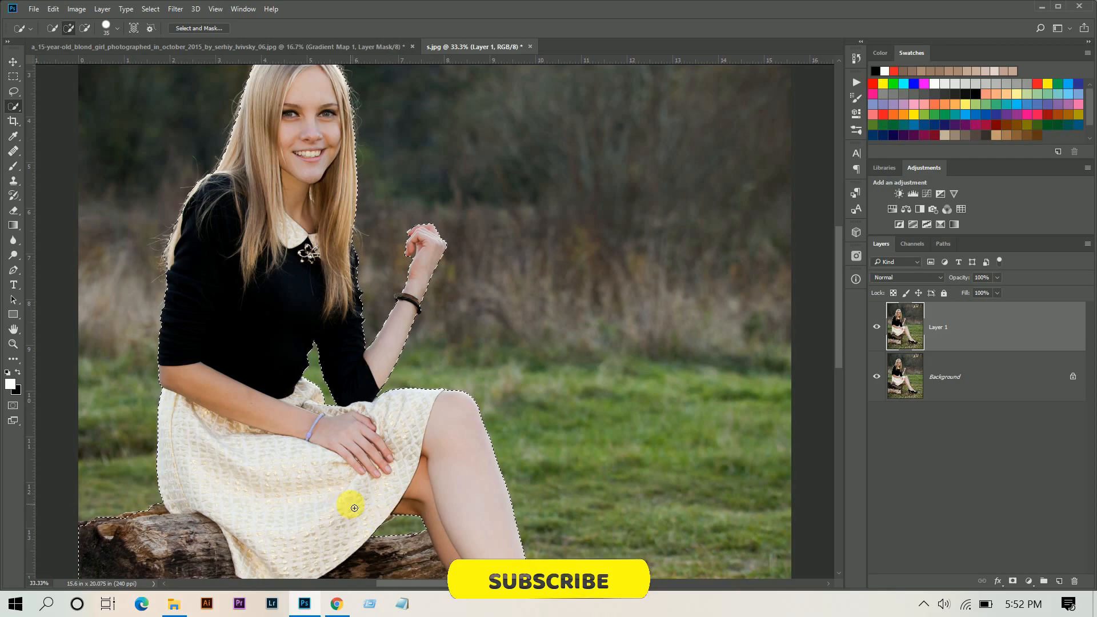
Step: Open Select and Mask, refine the hair edges with the Refine Edge Brush, and set the overlay opacity to 76%
key(ctrl+minus)
scroll(388, 193, up, 2)
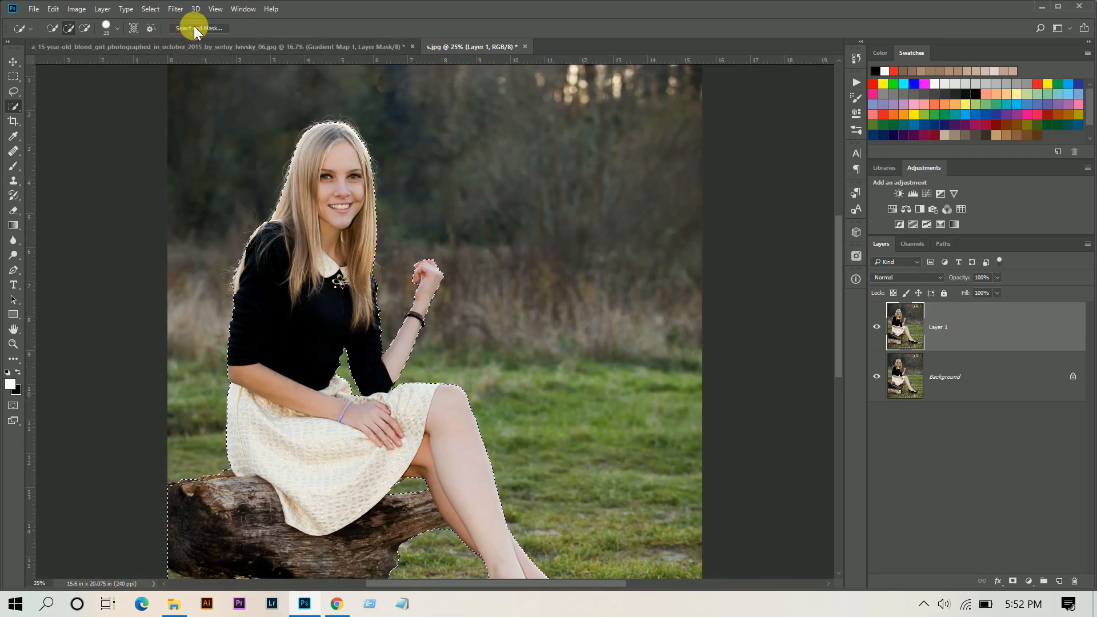
click(200, 28)
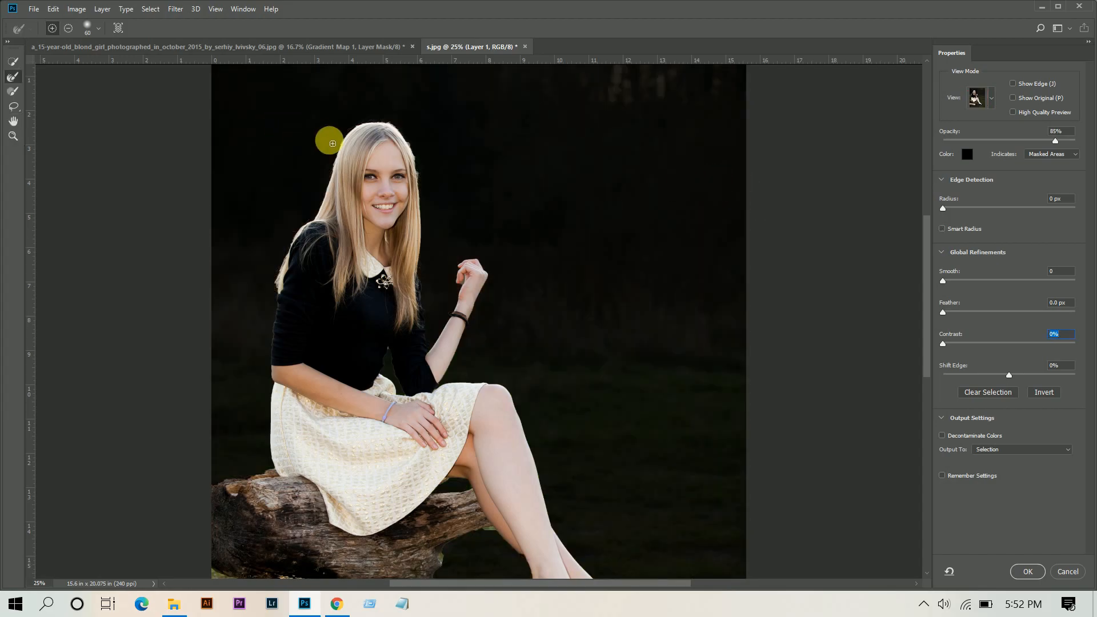
key(ctrl+plus)
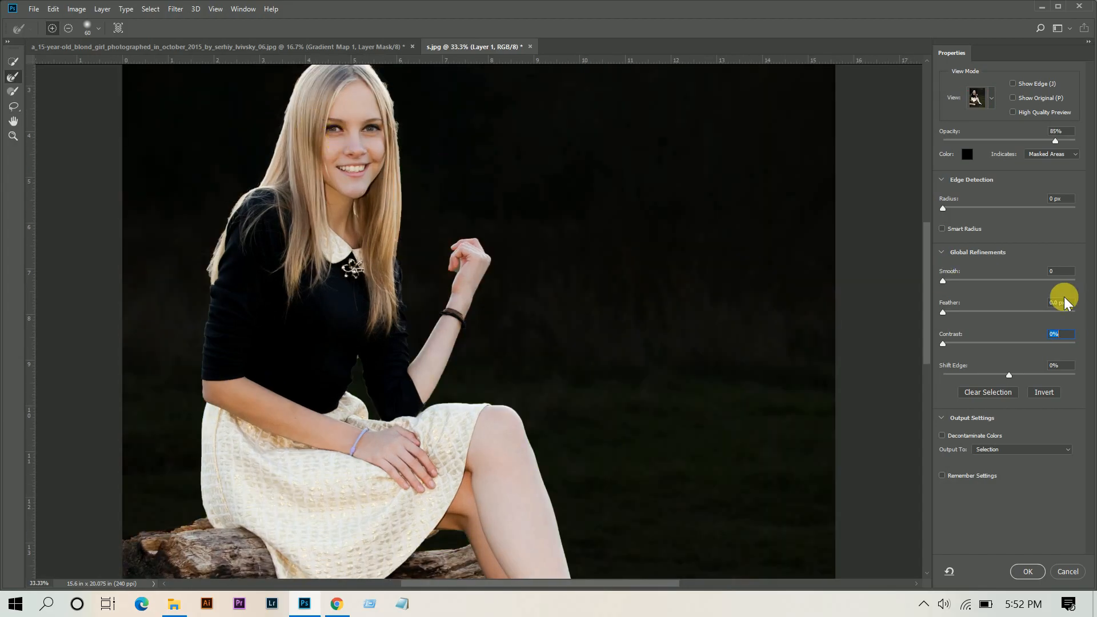
drag(925, 255, 927, 241)
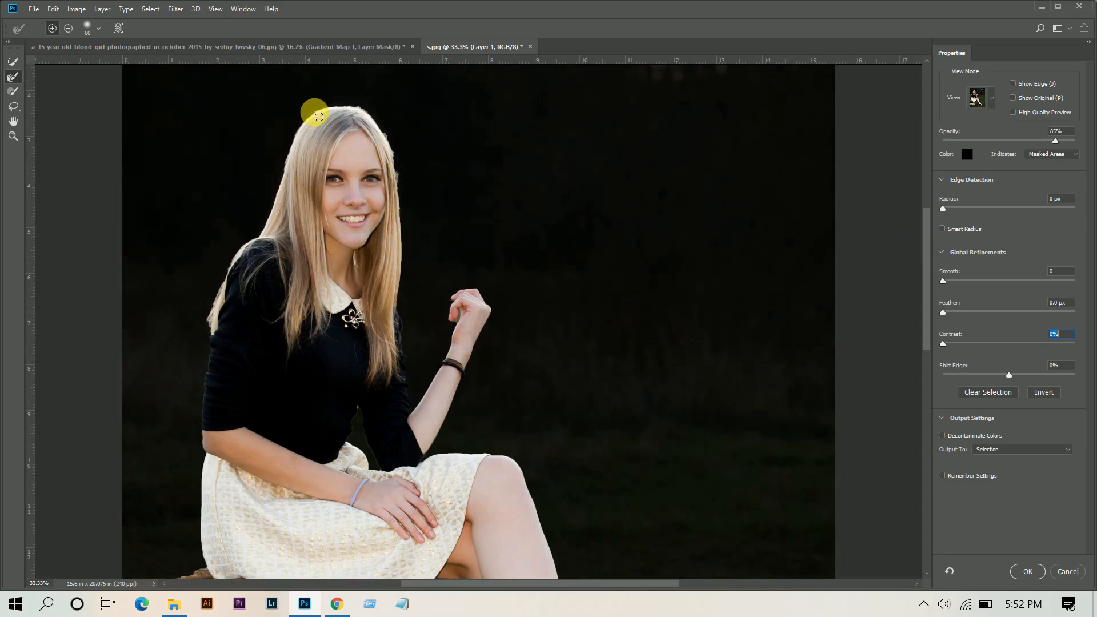
mouse_move(302, 130)
mouse_down()
mouse_move(206, 341)
mouse_move(211, 331)
mouse_up()
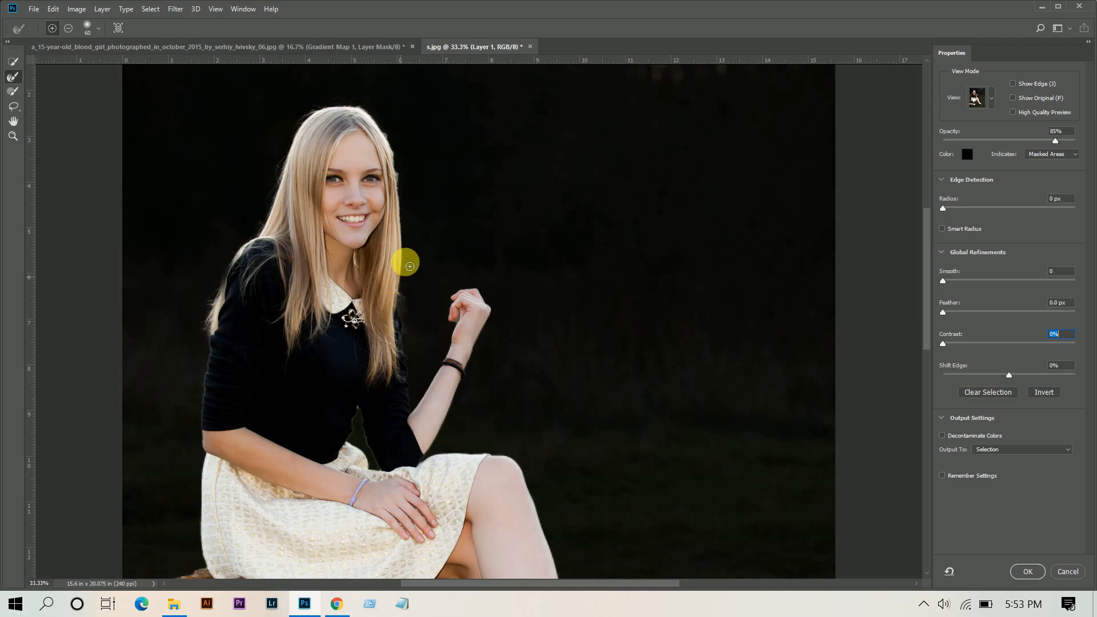
click(1043, 140)
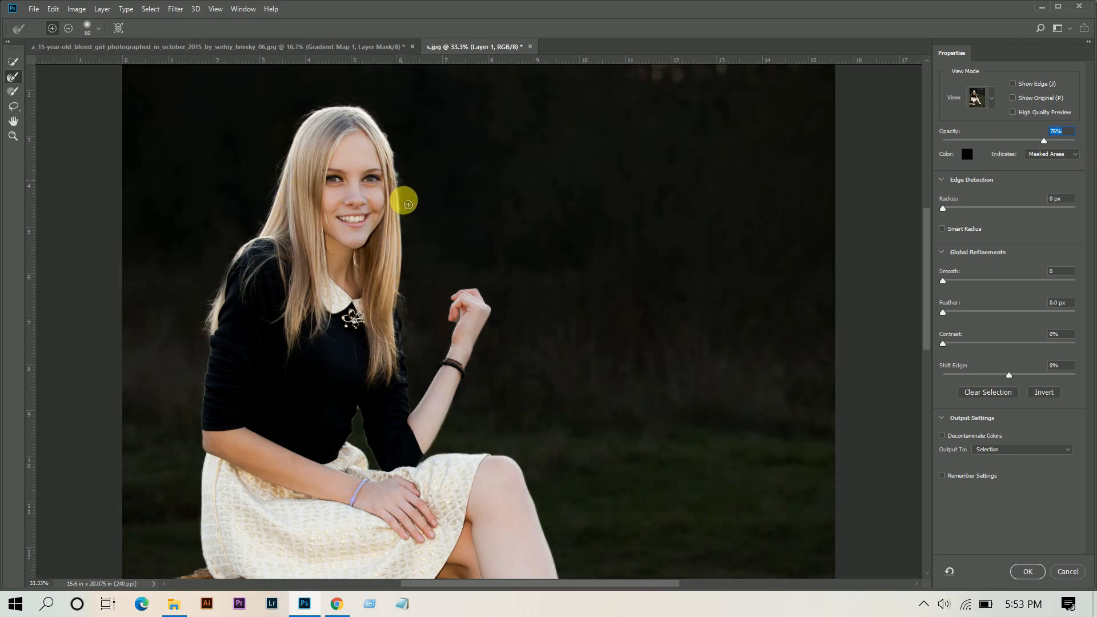
scroll(327, 217, up, 3)
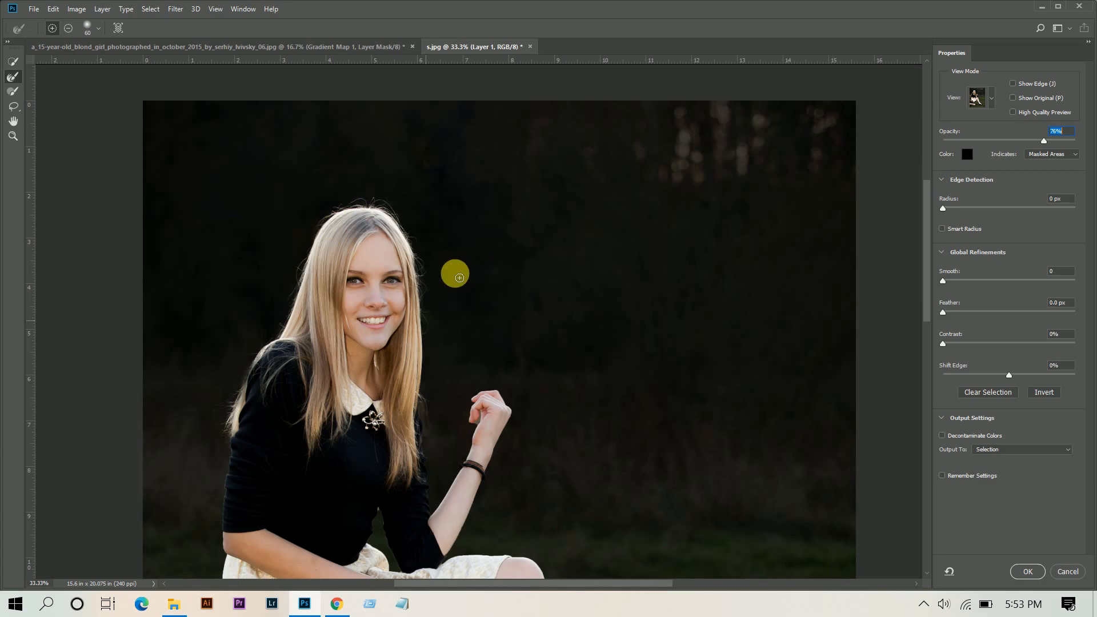
Step: Set Smooth to 5 and Shift Edge to -7%, and output the selection as a New Layer with Layer Mask
key(ctrl+0)
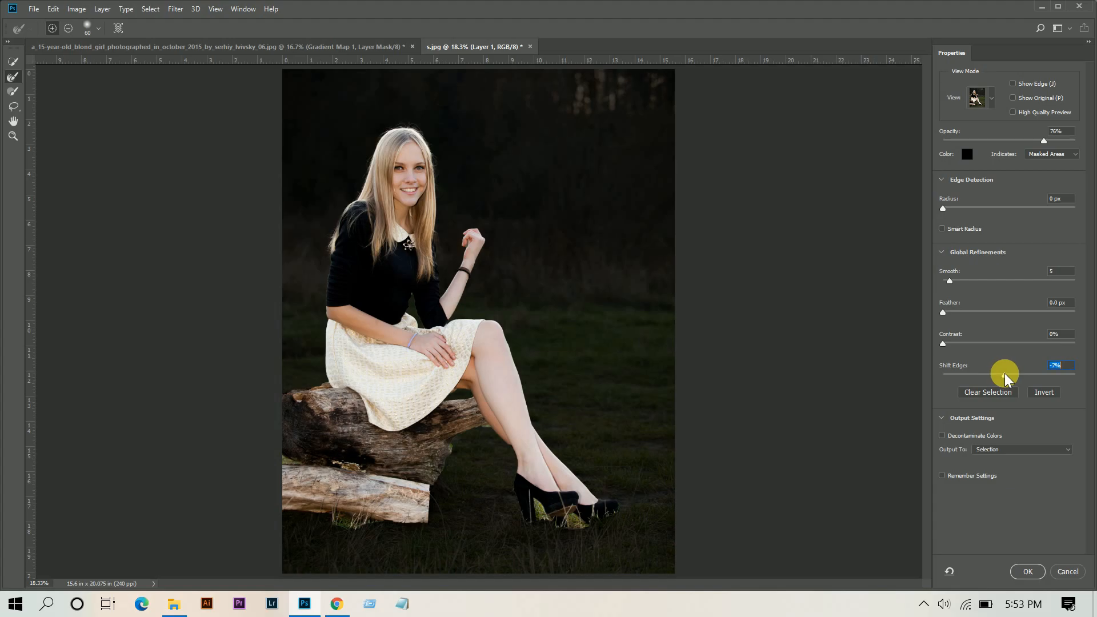
click(1012, 450)
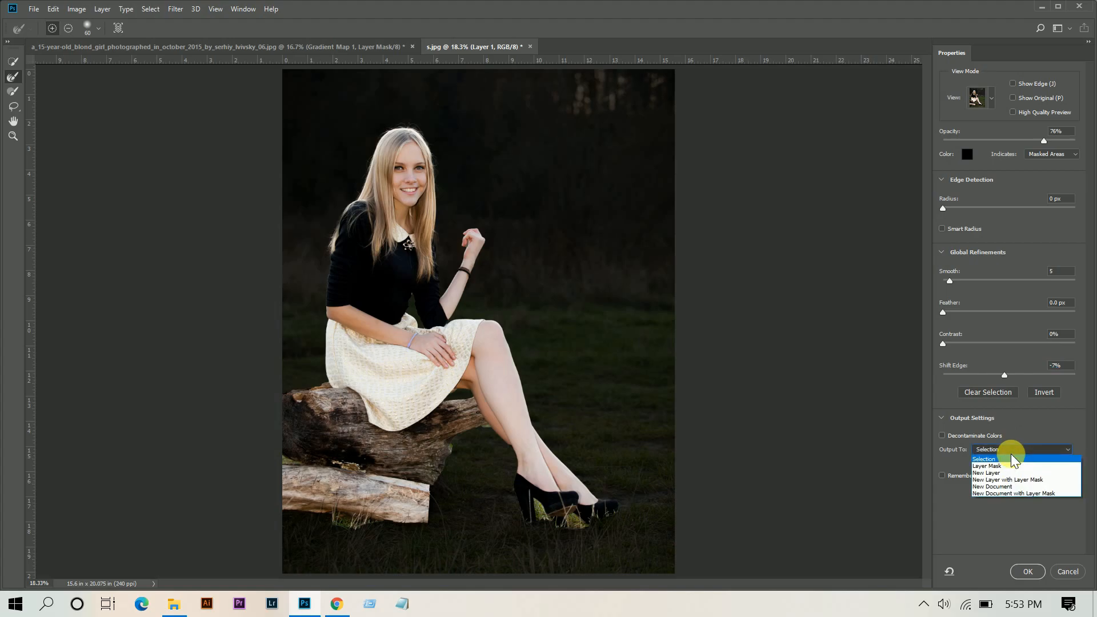
click(1038, 481)
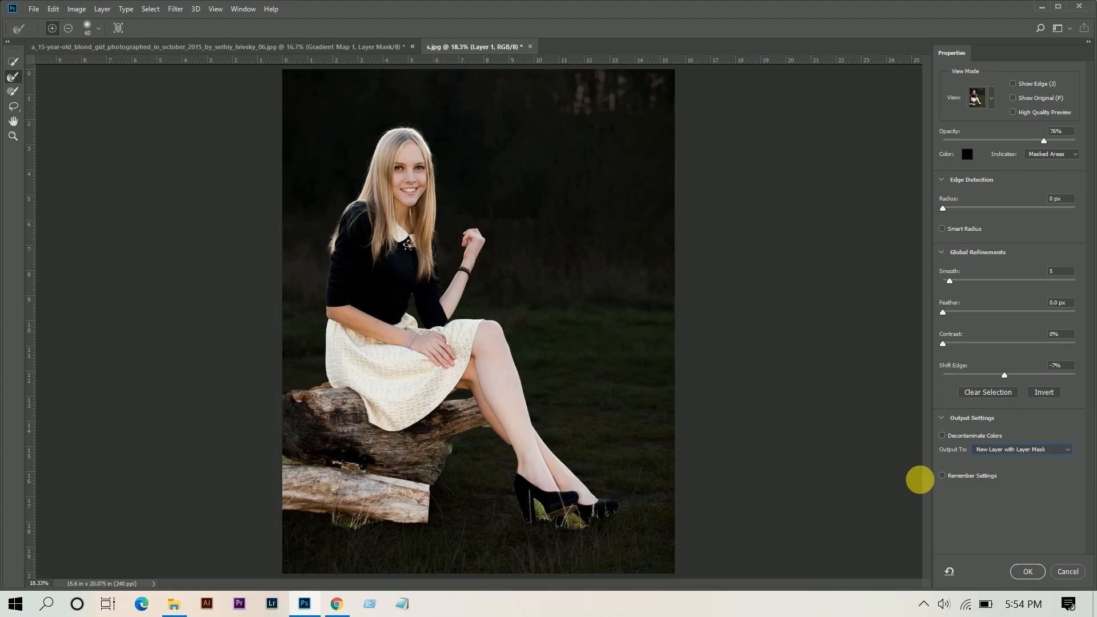
click(1027, 571)
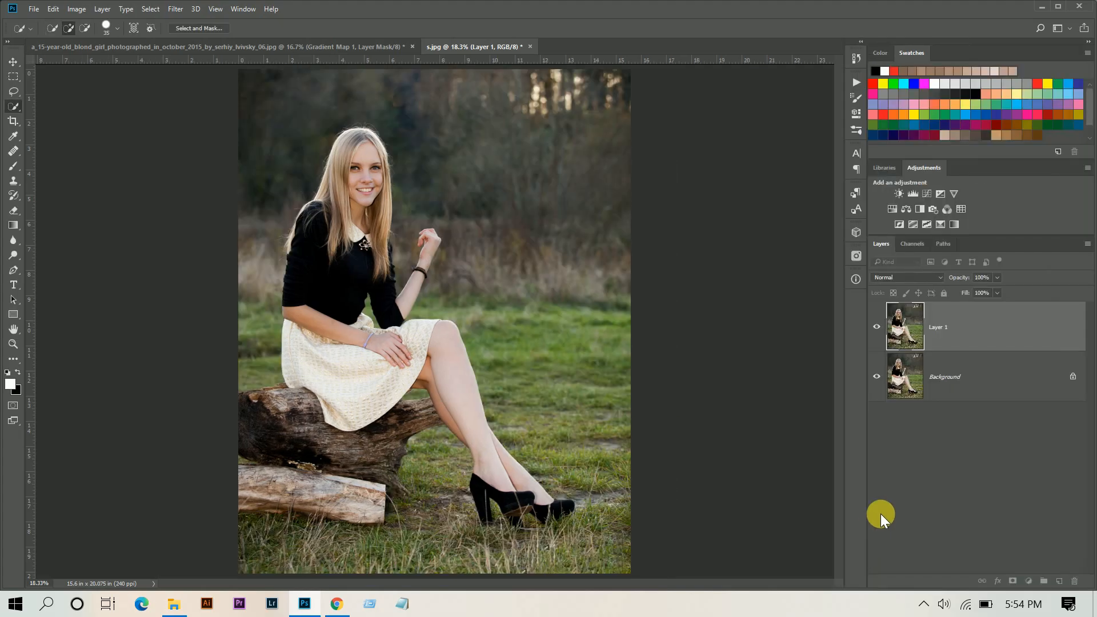
Step: Inspect the cutout on its own, restore the visibility of Background and Layer 1, and make Layer 1 active
click(877, 426)
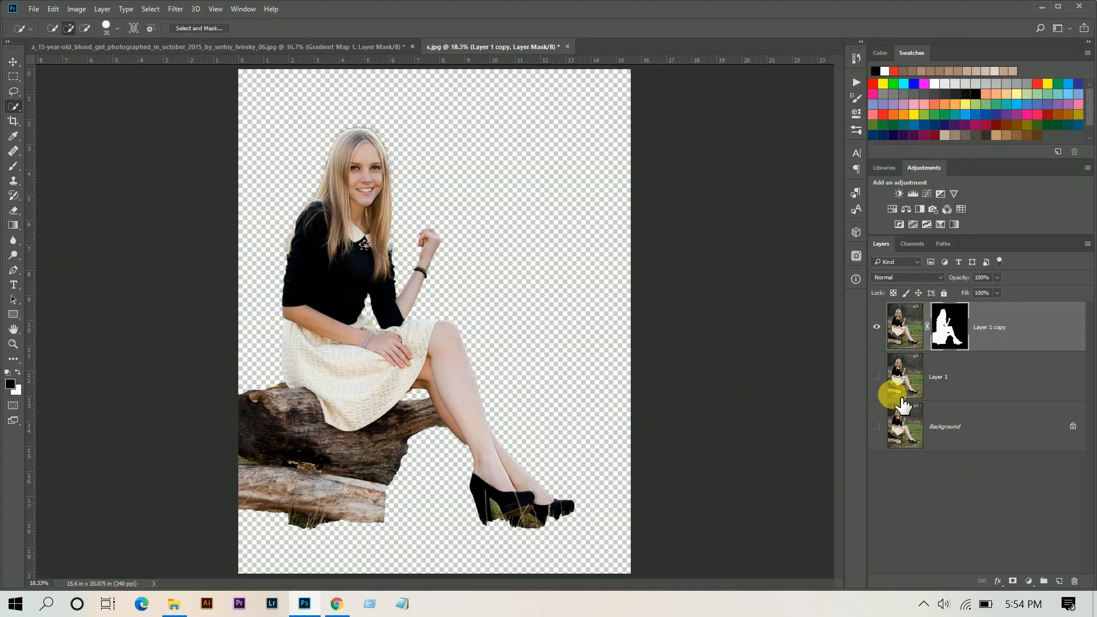
click(885, 431)
click(903, 382)
click(876, 376)
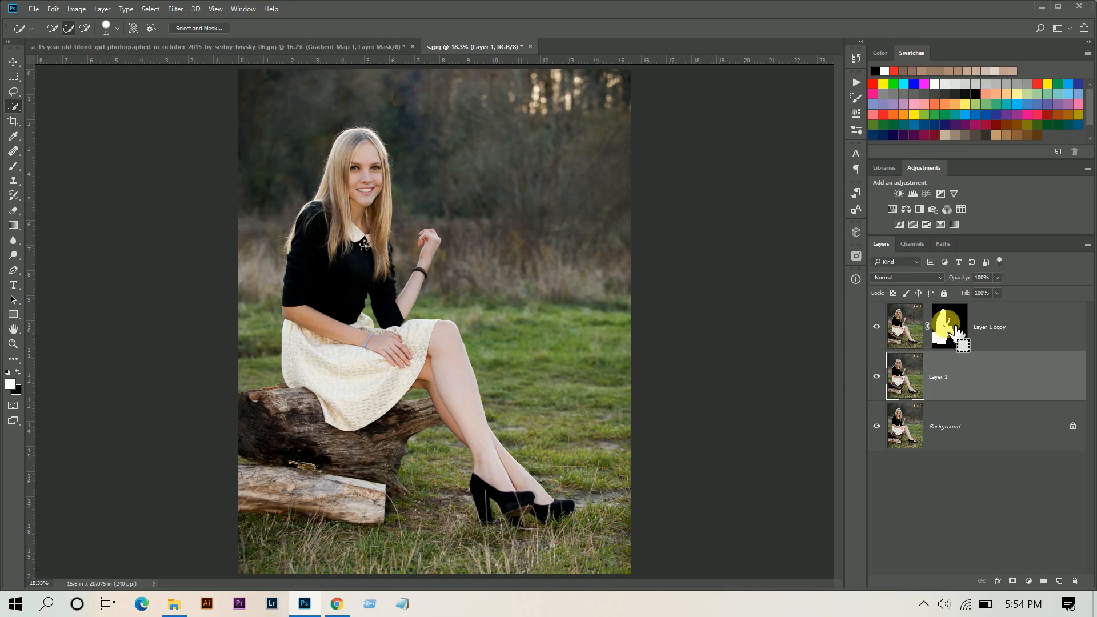
Step: Load the Layer 1 copy mask as a selection and expand it by 30 pixels
mouse_move(957, 335)
mouse_down()
mouse_move(965, 329)
mouse_move(949, 329)
mouse_up()
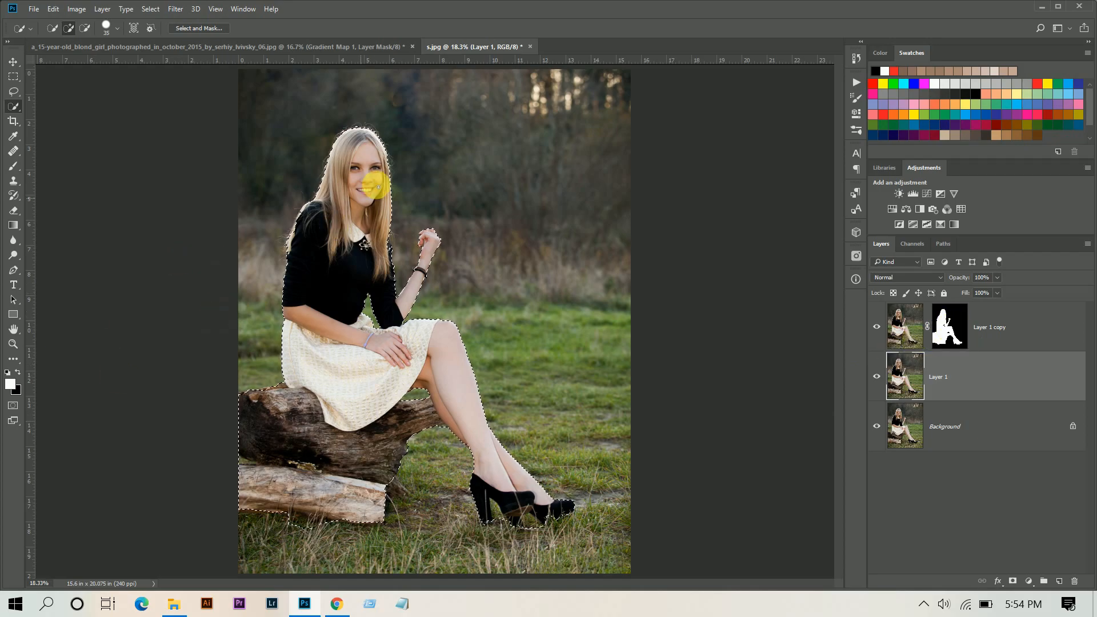
click(150, 8)
mouse_move(312, 234)
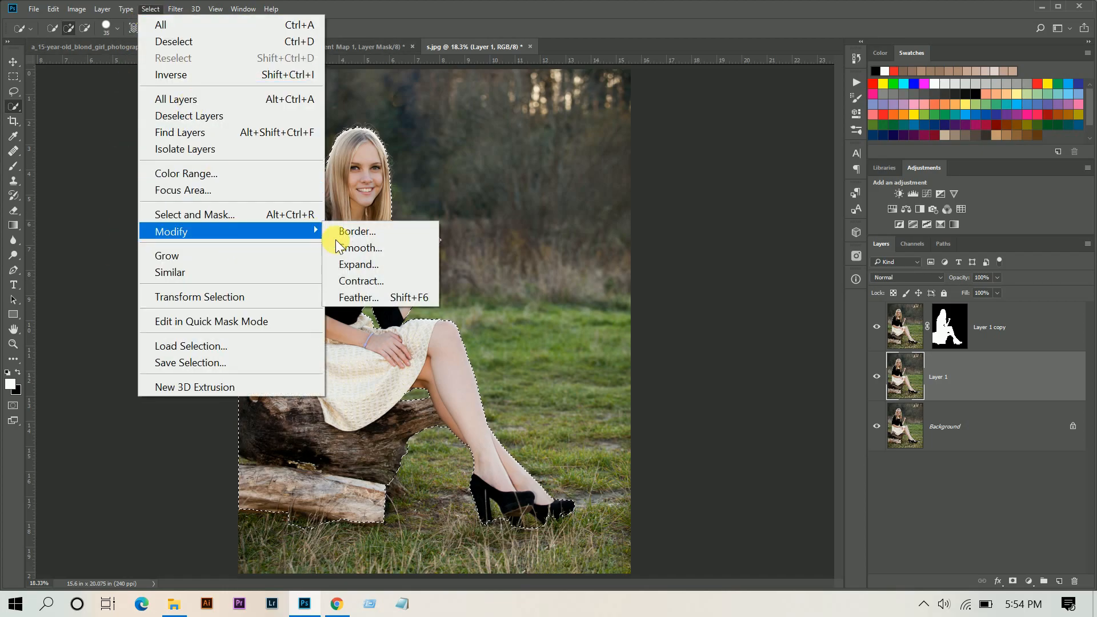
click(362, 266)
drag(747, 196, 767, 165)
text(30)
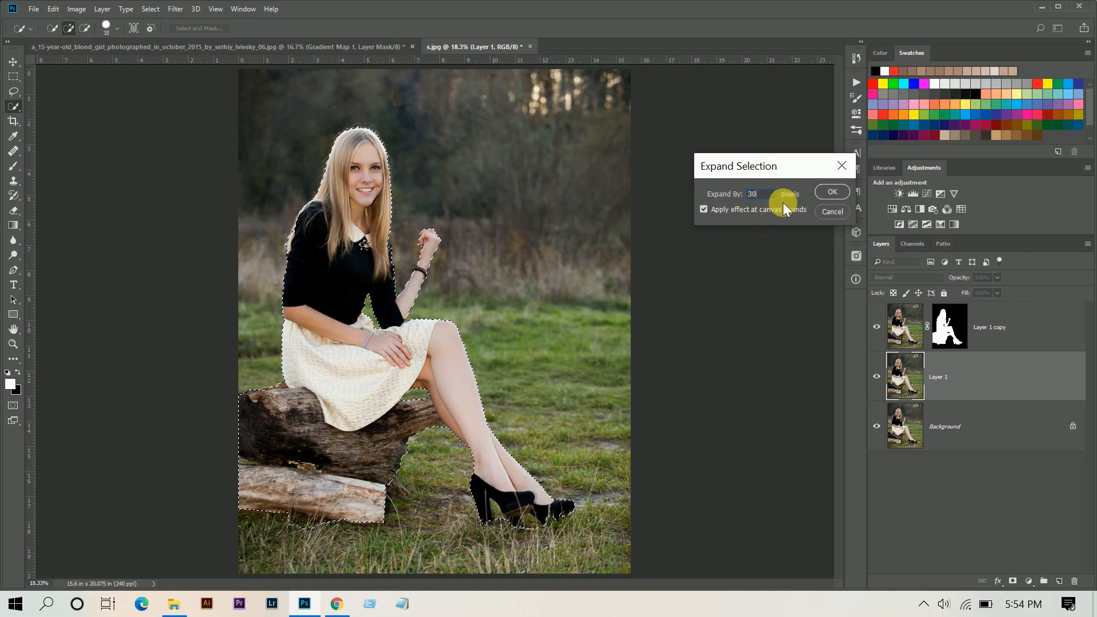
click(833, 190)
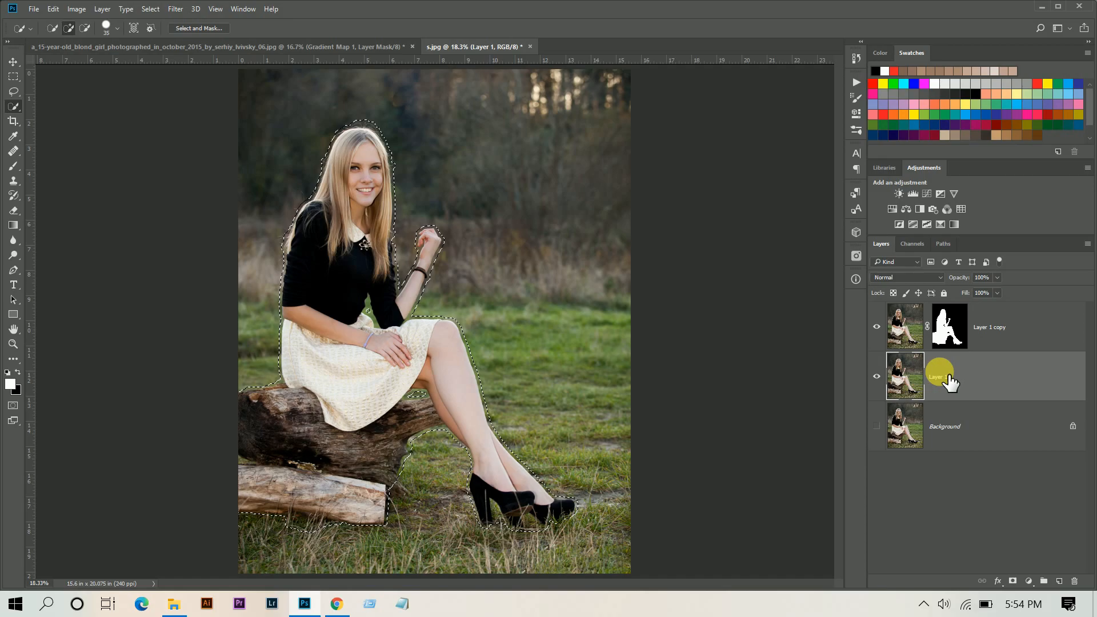
Step: Fill the selected area of Layer 1 with Content-Aware at Normal mode and 100% opacity, and deselect
click(53, 9)
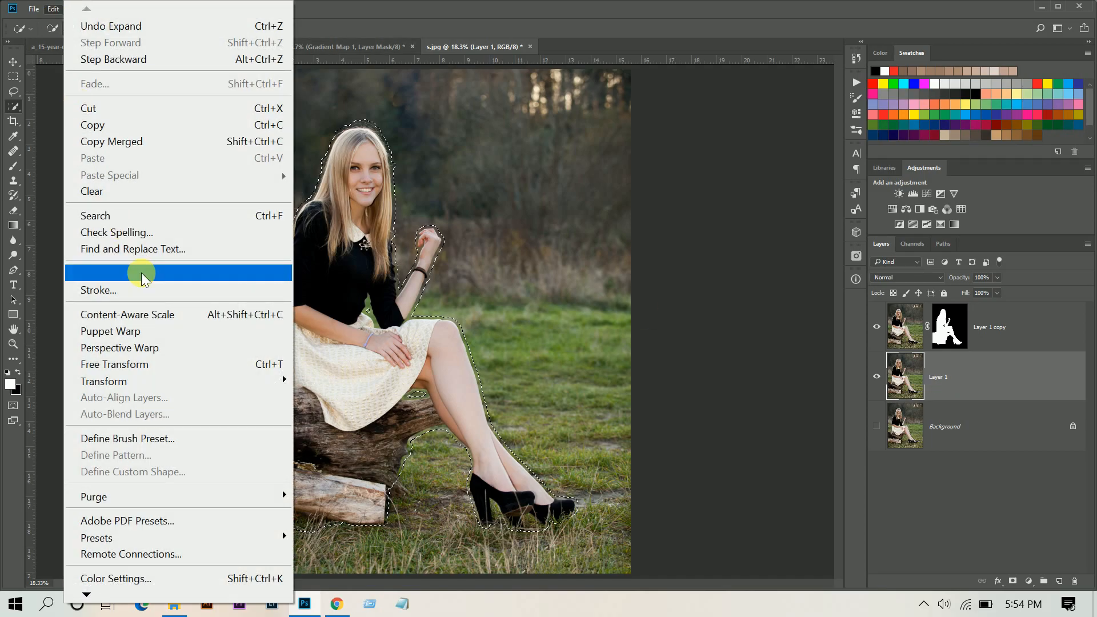
click(141, 272)
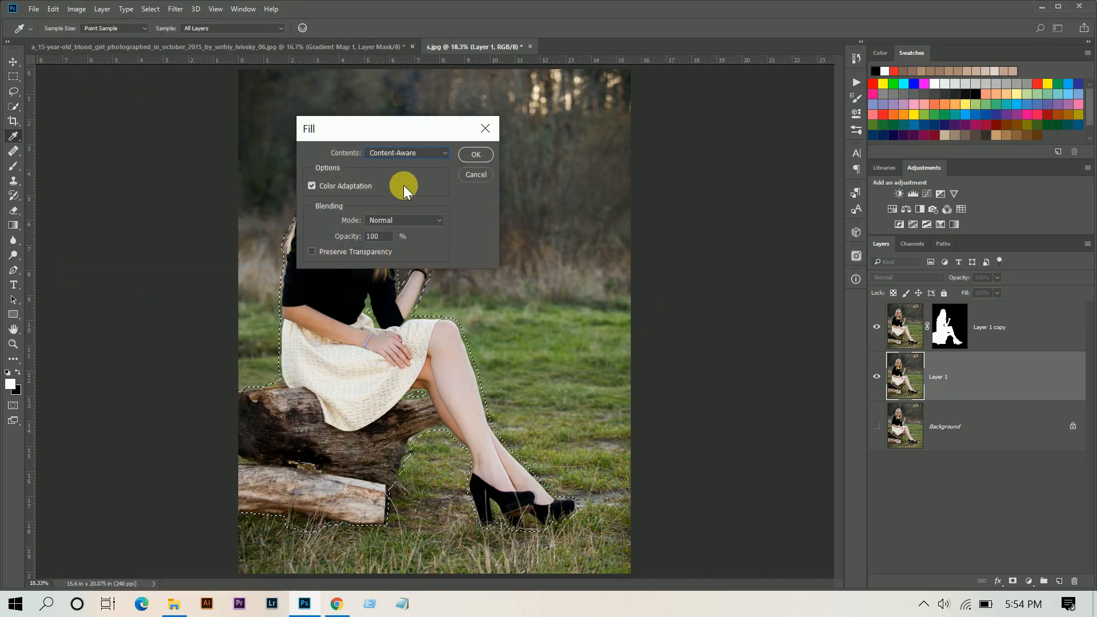
click(418, 153)
click(394, 207)
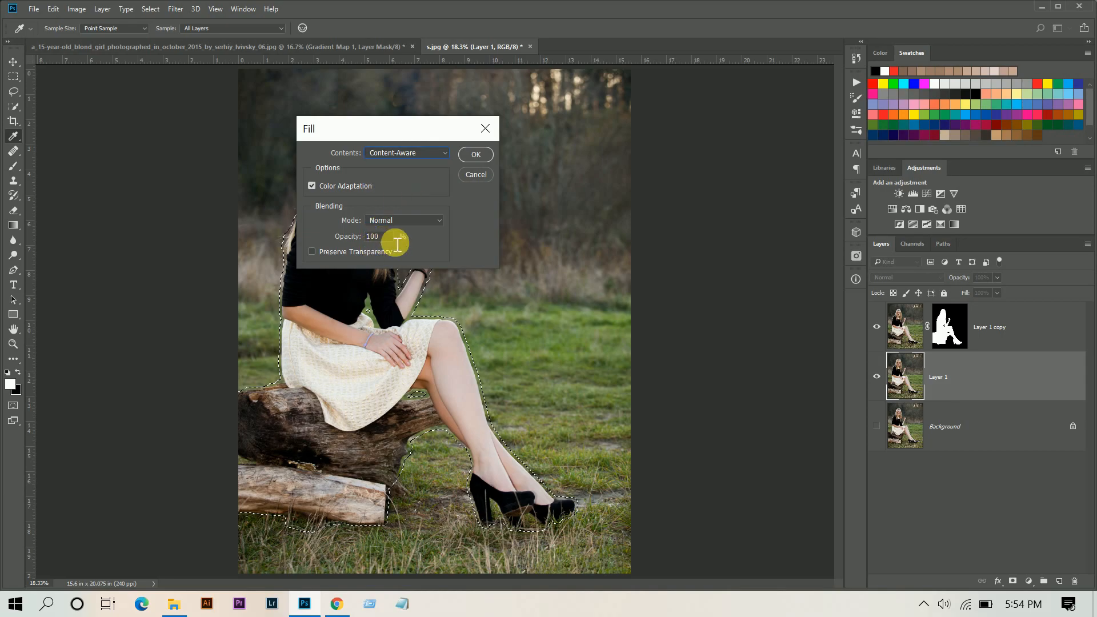
click(467, 152)
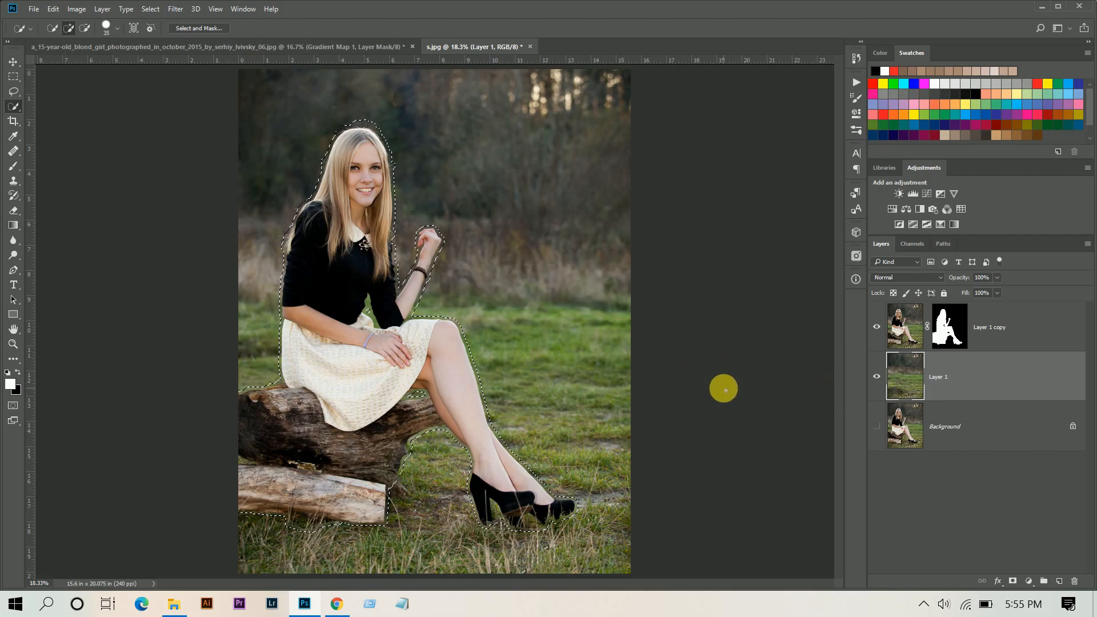
key(ctrl+d)
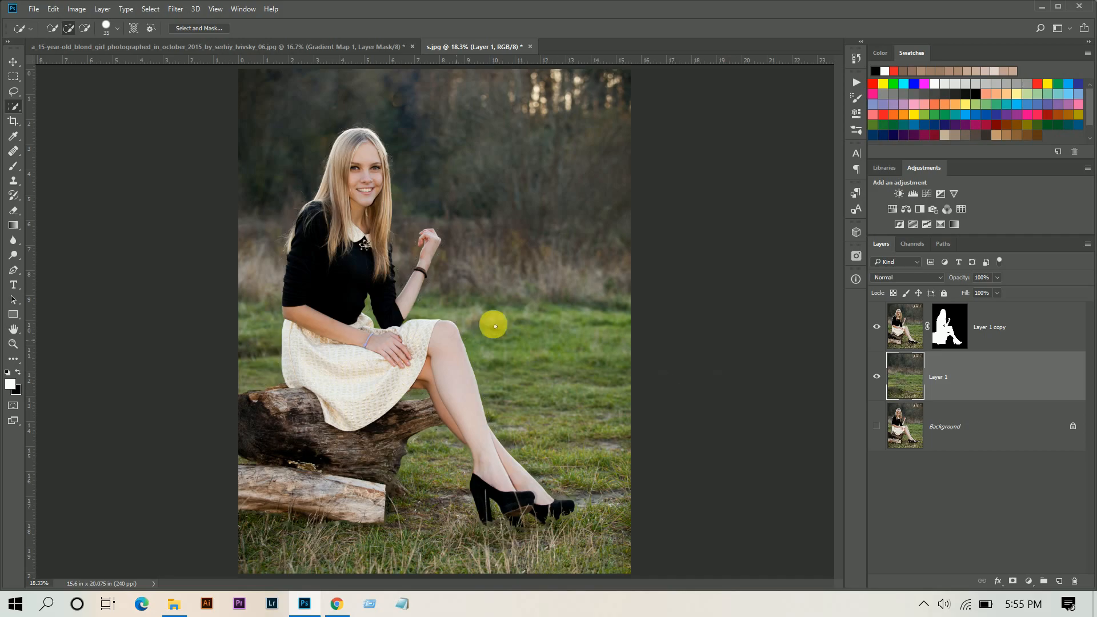
Step: Examine the filled background on Layer 1 by switching the visibility of Layer 1 copy off and on
click(876, 326)
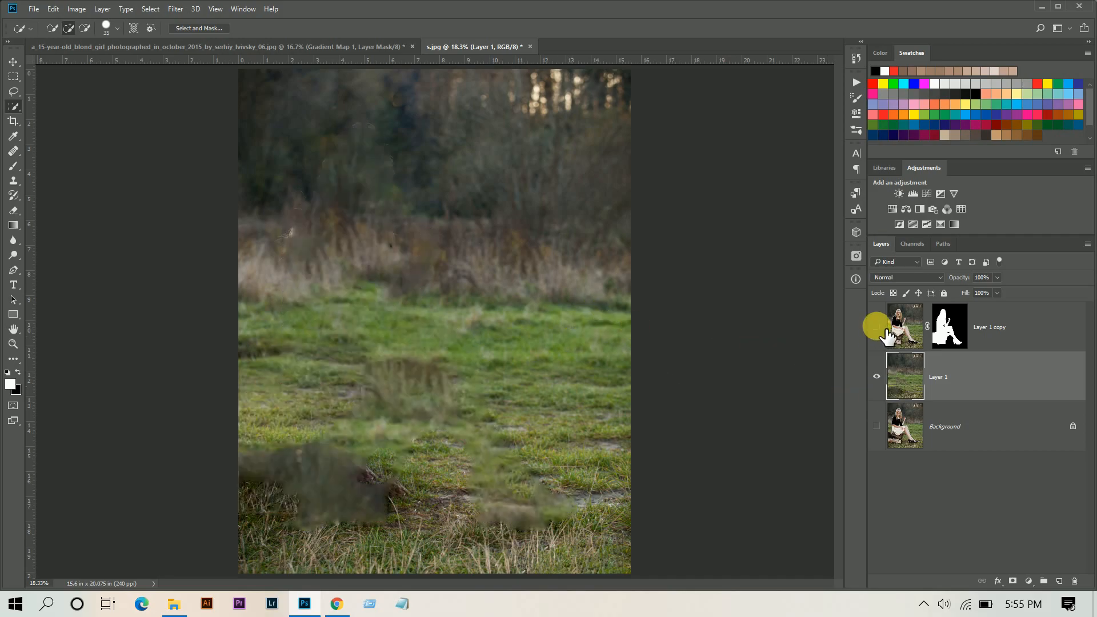
click(876, 327)
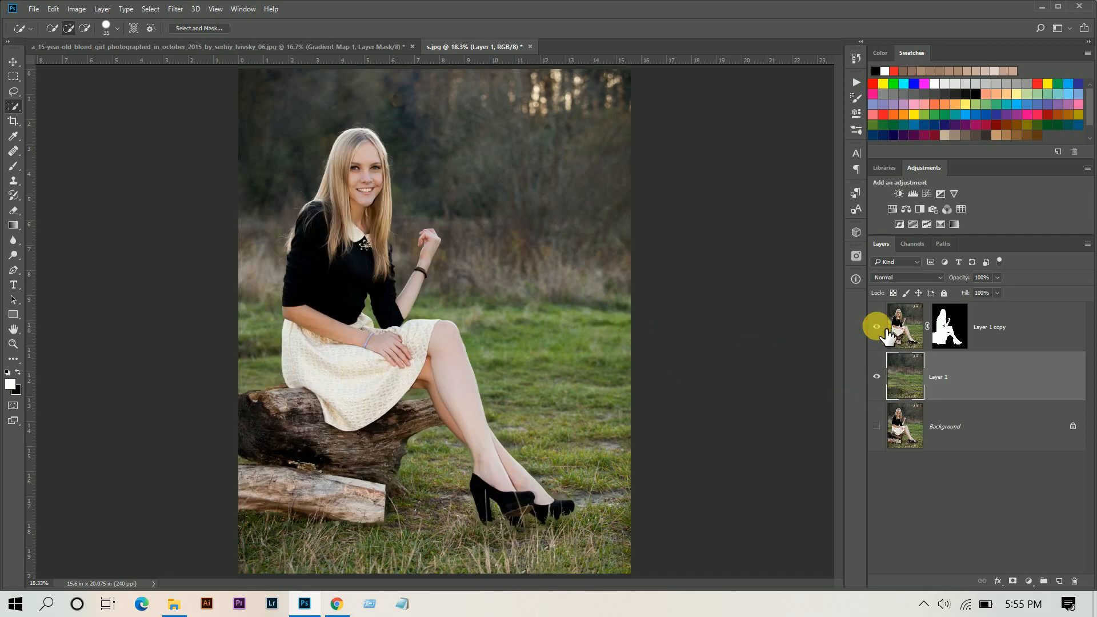
click(876, 326)
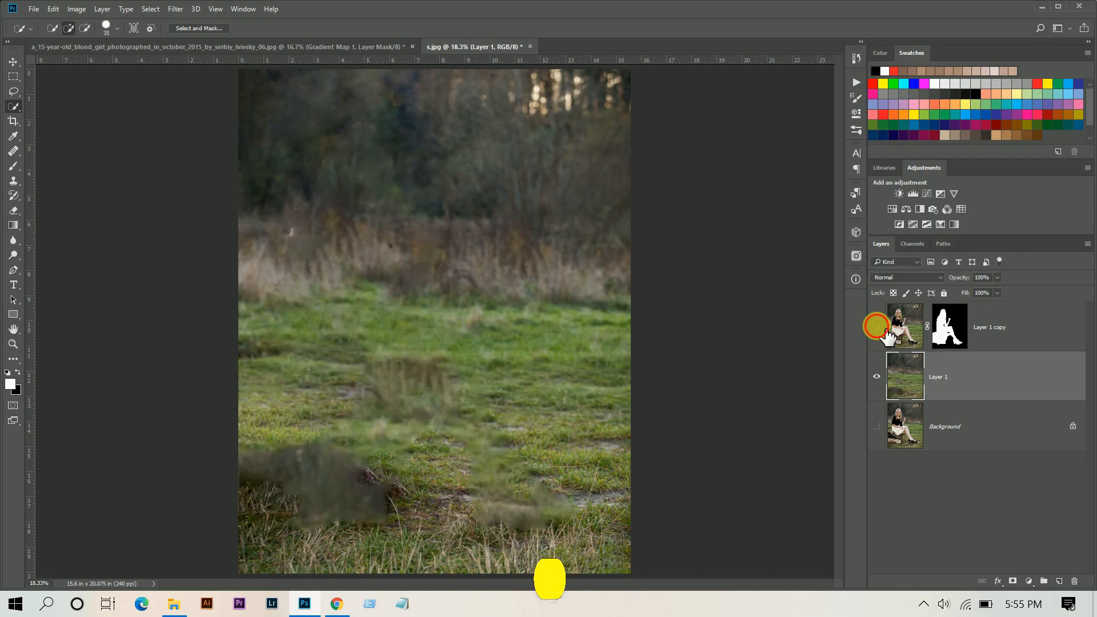
click(877, 326)
key(ctrl+plus)
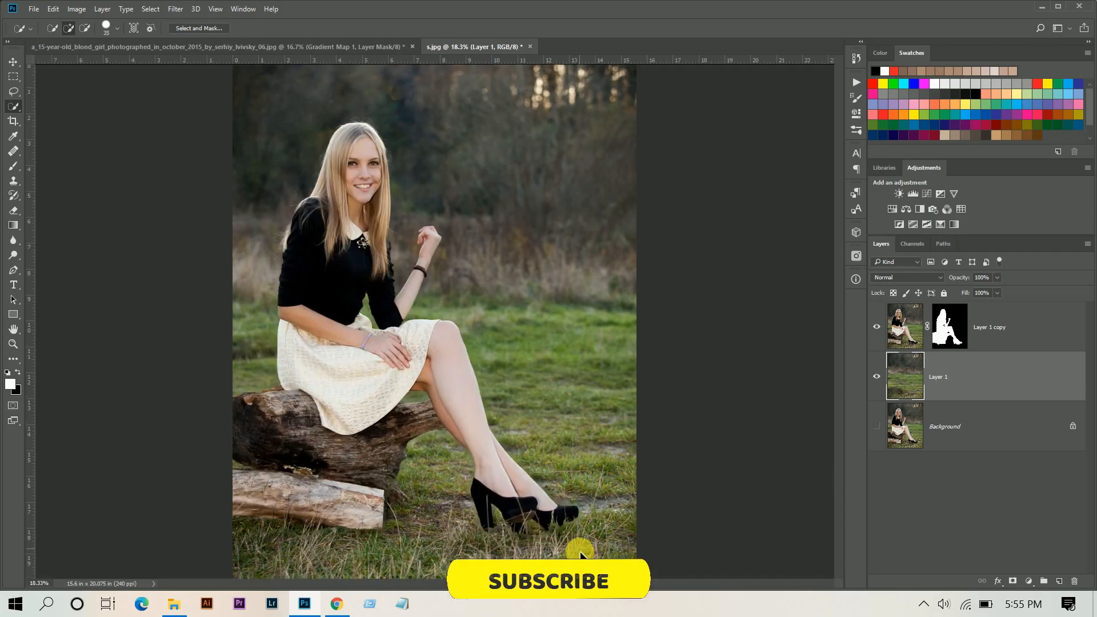
scroll(480, 390, down, 2)
scroll(479, 391, down, 2)
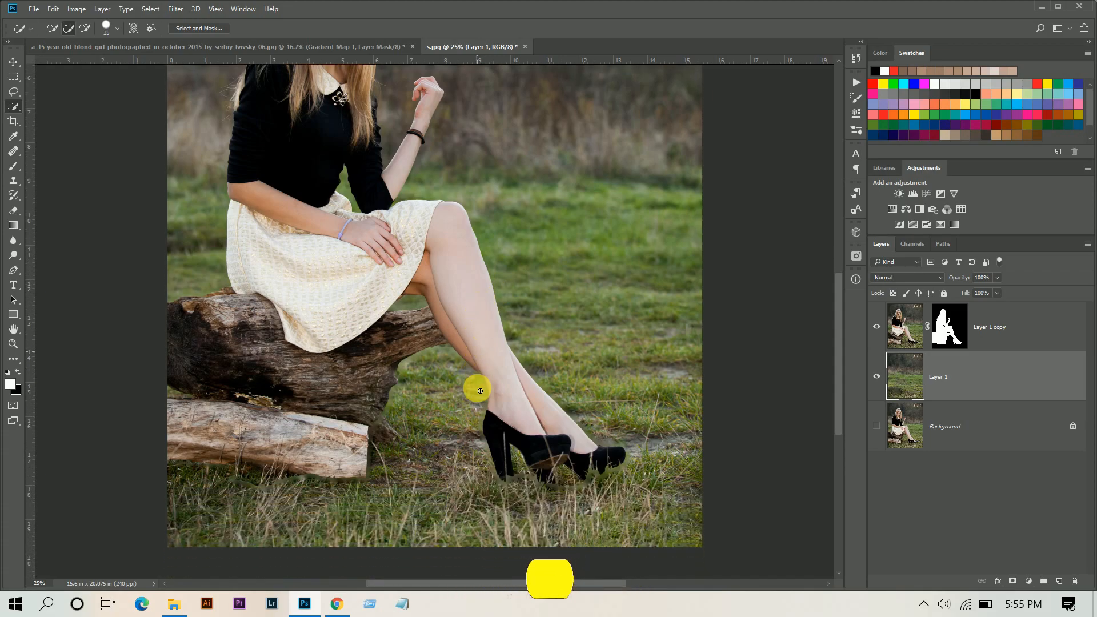
click(876, 326)
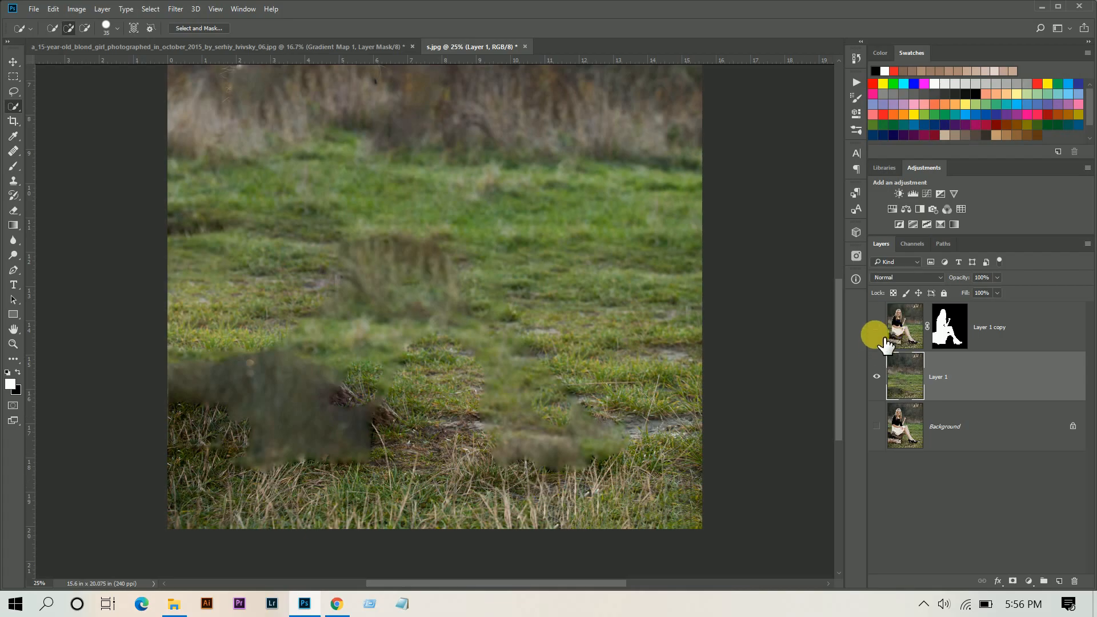
click(876, 326)
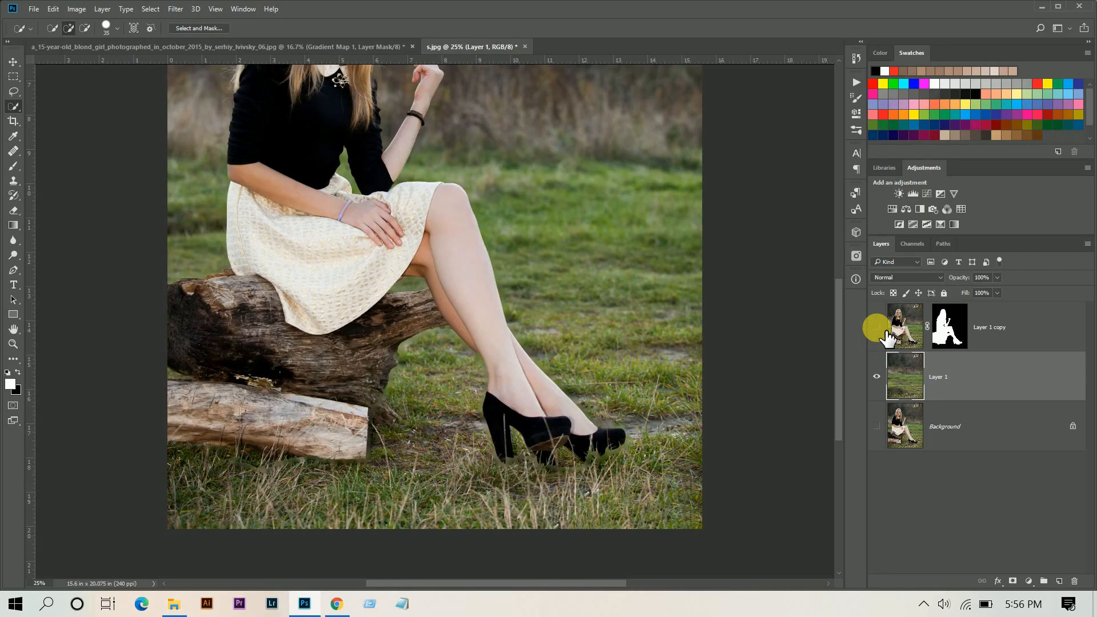
click(876, 328)
Step: Paint white with the Brush on the Layer 1 copy mask to reveal the grass around the logs and the woman's shoes
click(950, 326)
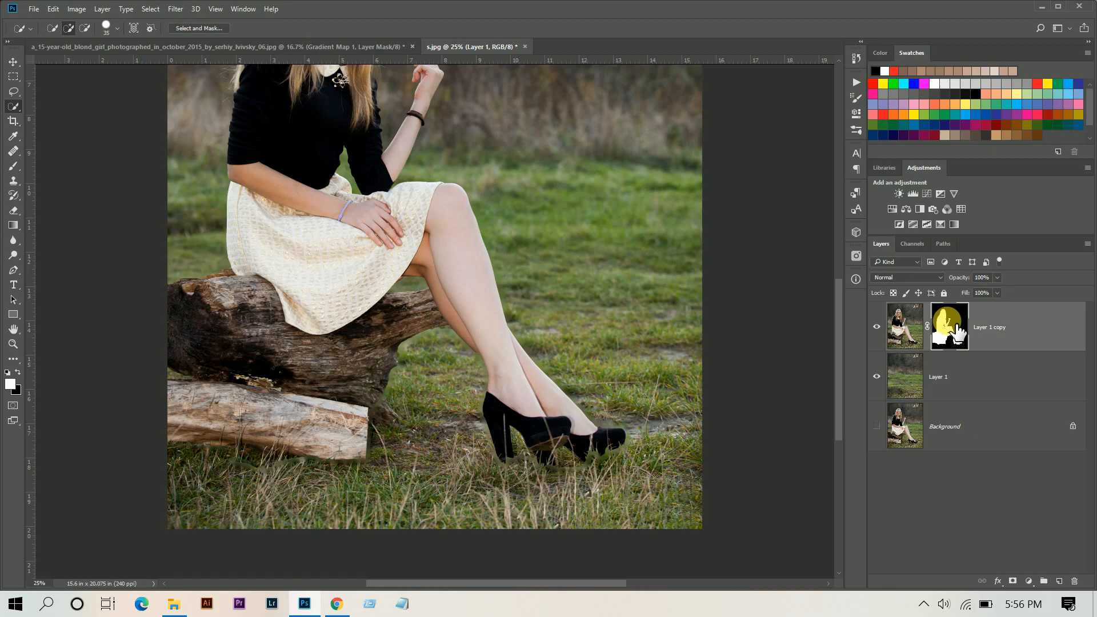
key(b)
click(8, 372)
click(18, 373)
mouse_move(287, 463)
mouse_down()
mouse_move(311, 463)
mouse_move(282, 452)
mouse_move(374, 418)
mouse_up()
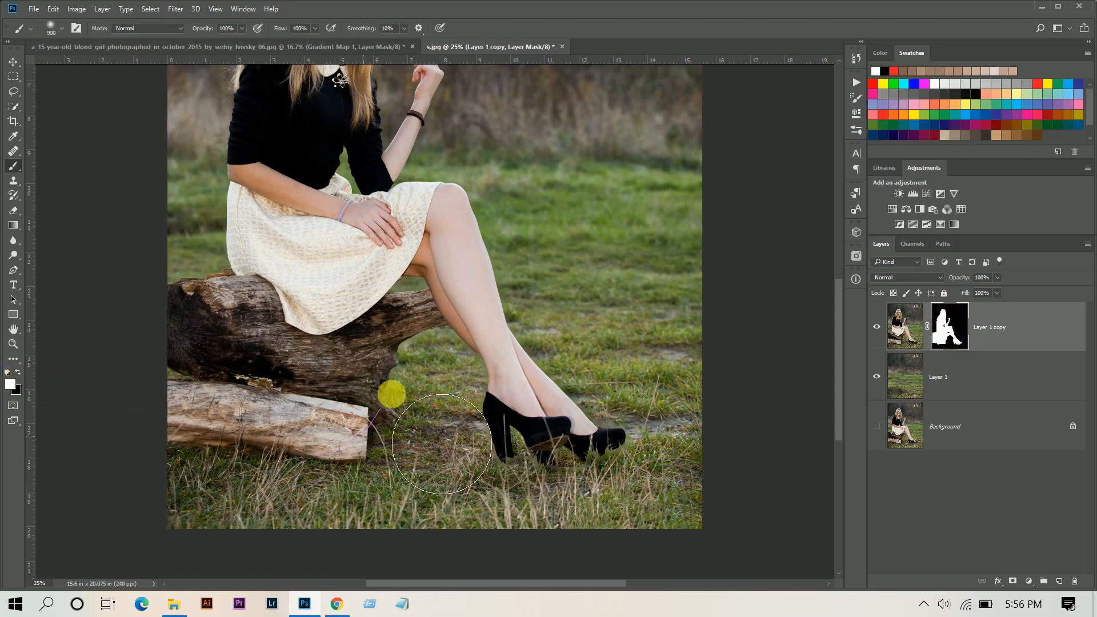
mouse_move(516, 467)
mouse_down()
mouse_move(592, 498)
mouse_move(659, 501)
mouse_move(637, 486)
mouse_move(644, 467)
mouse_move(571, 434)
mouse_move(561, 407)
mouse_up()
scroll(542, 161, up, 5)
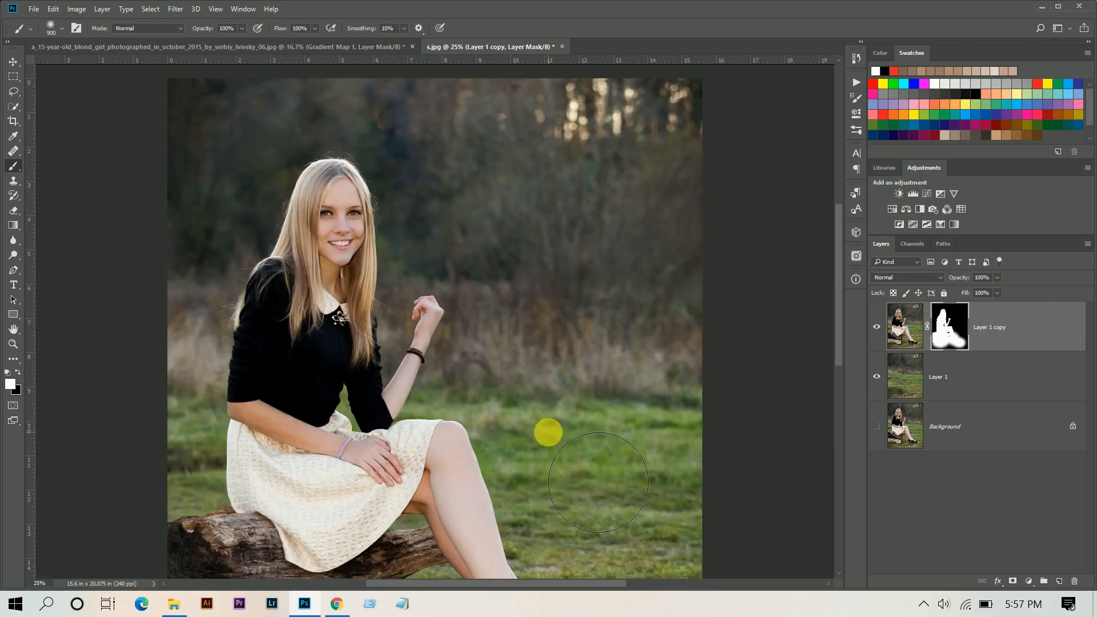
scroll(546, 431, down, 5)
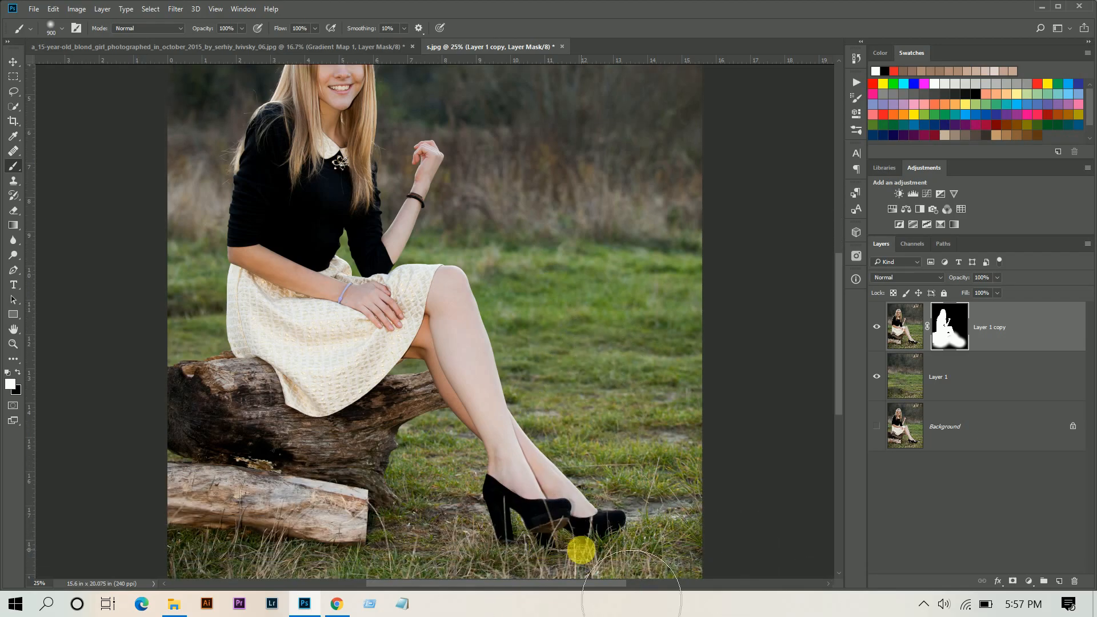
click(992, 341)
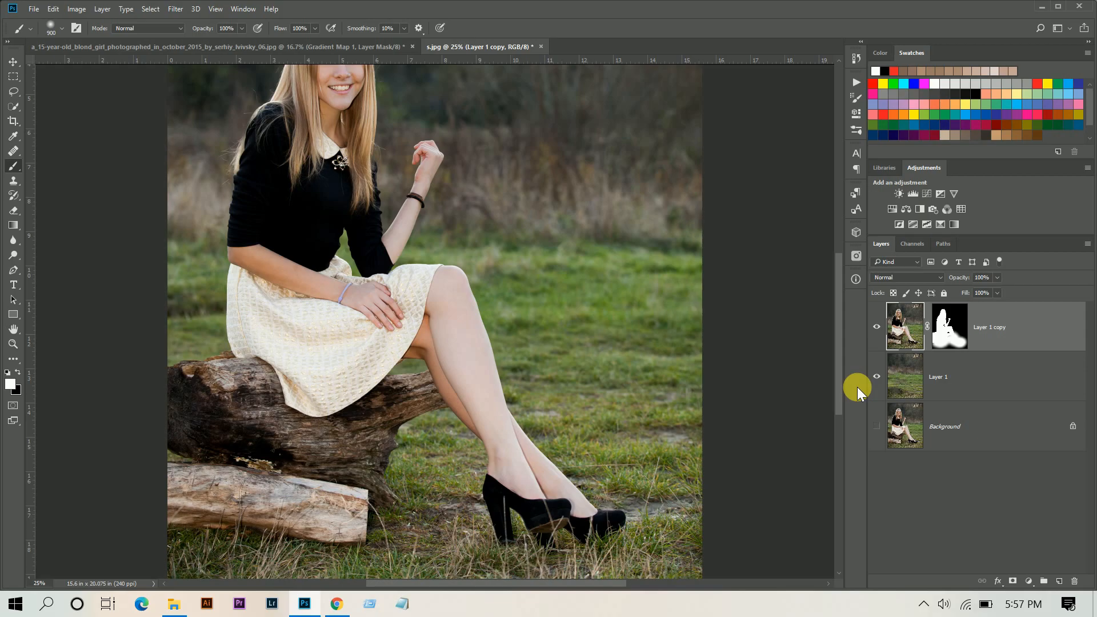
key(ctrl+0)
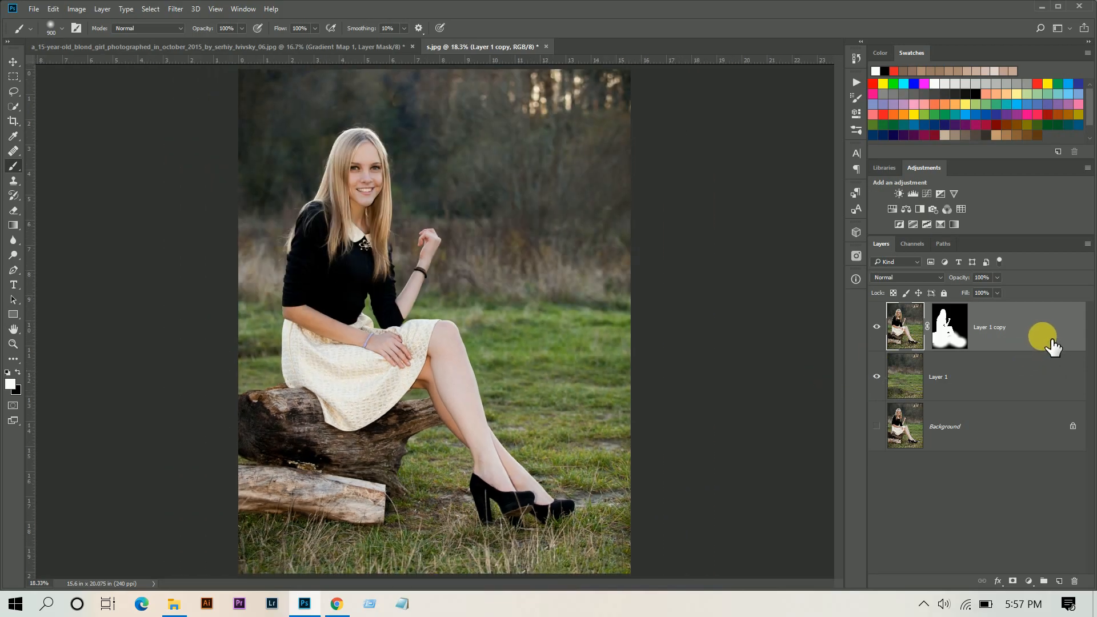
Step: Start a Tilt-Shift blur on Layer 1 and move its focus centre down to the ground beside the woman's shoes
click(982, 377)
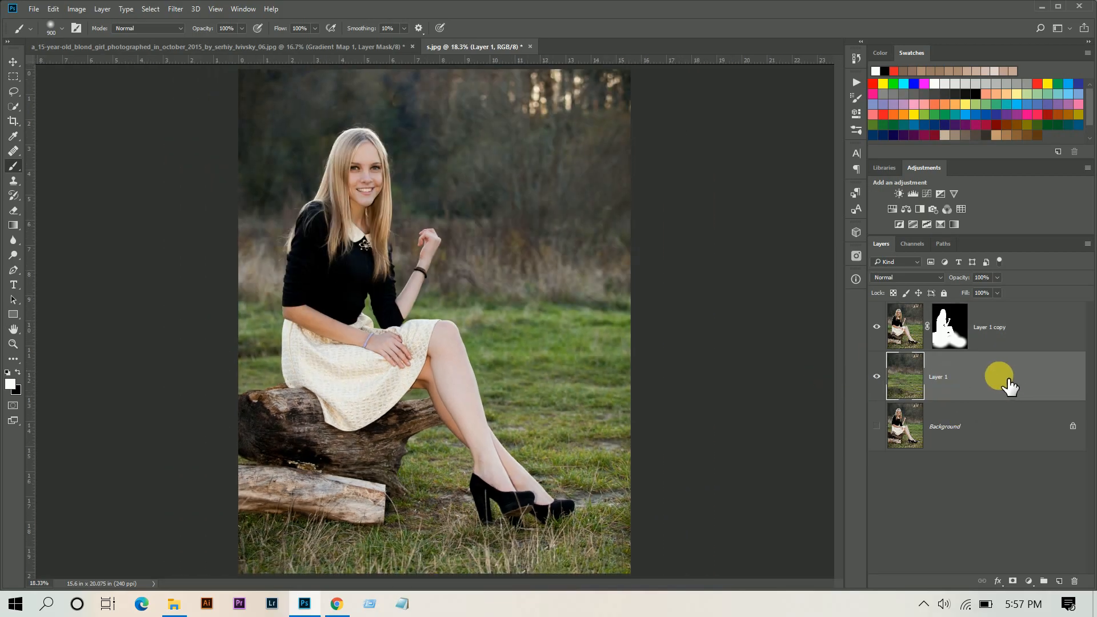
click(175, 9)
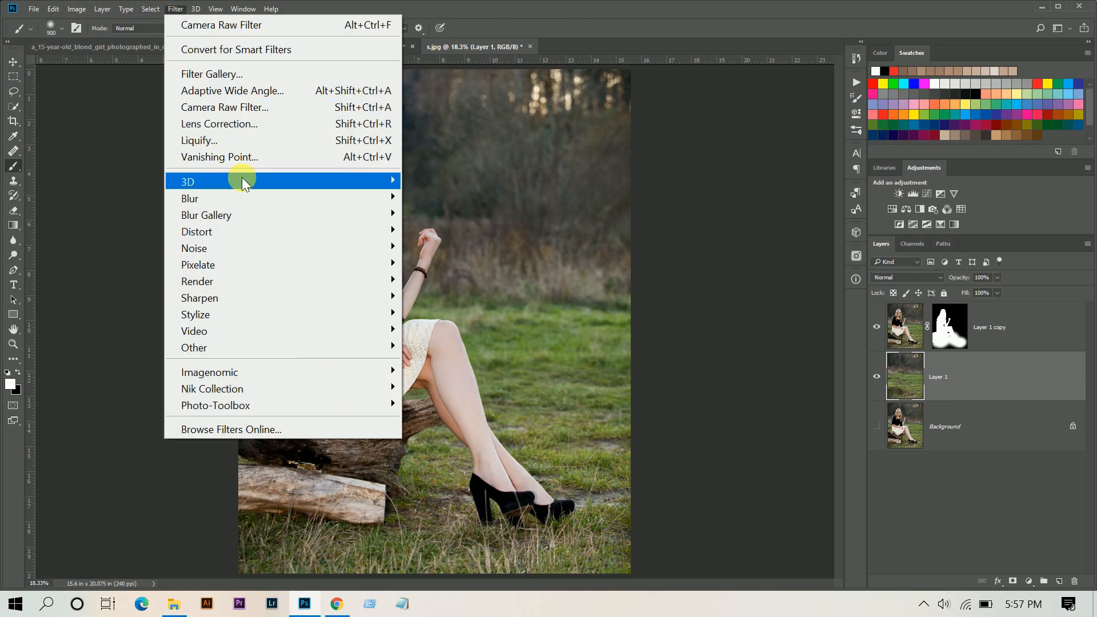
mouse_move(308, 221)
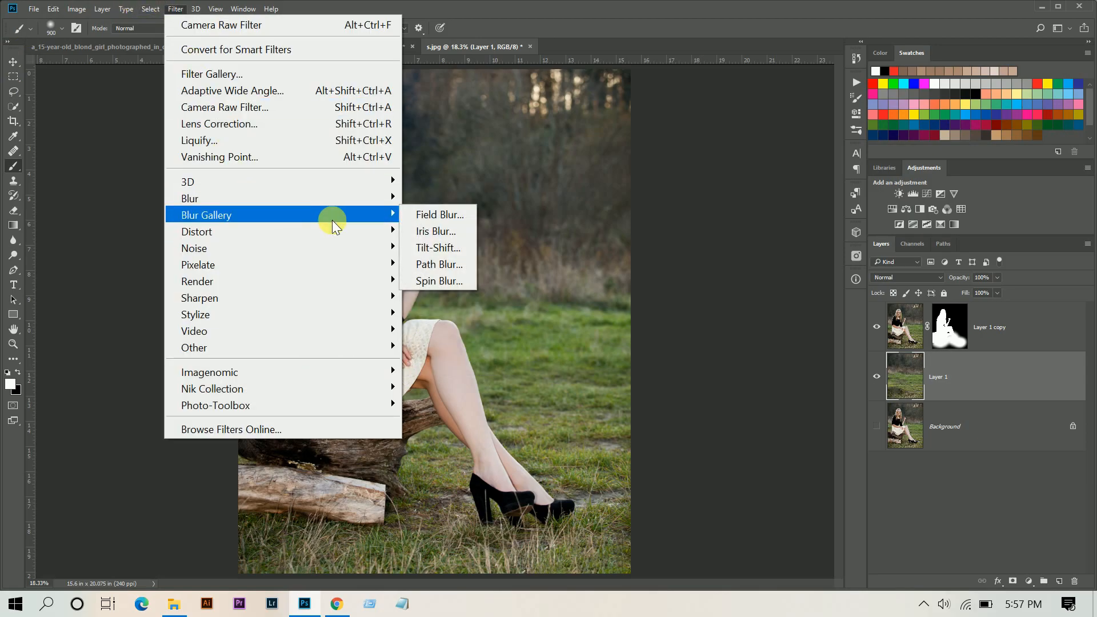
click(451, 248)
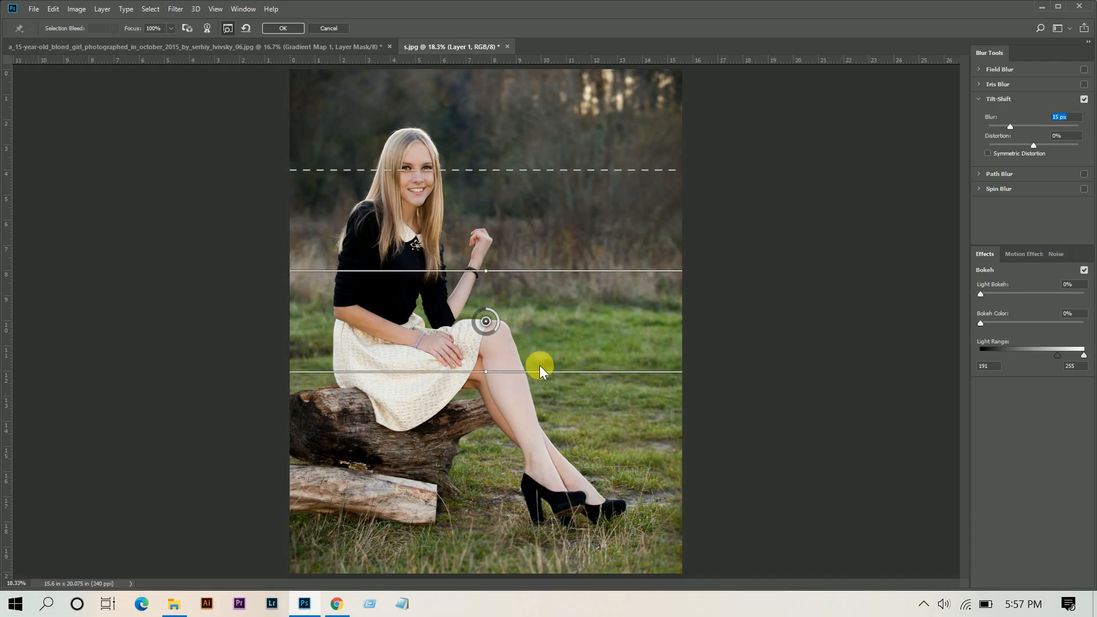
drag(540, 372, 538, 506)
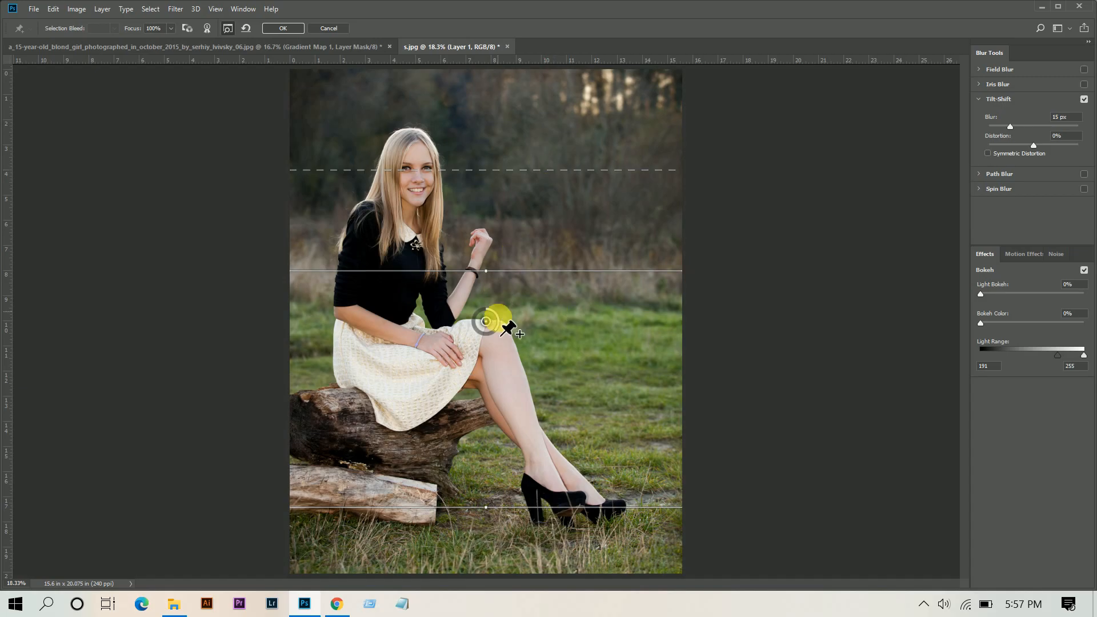
drag(488, 320, 498, 475)
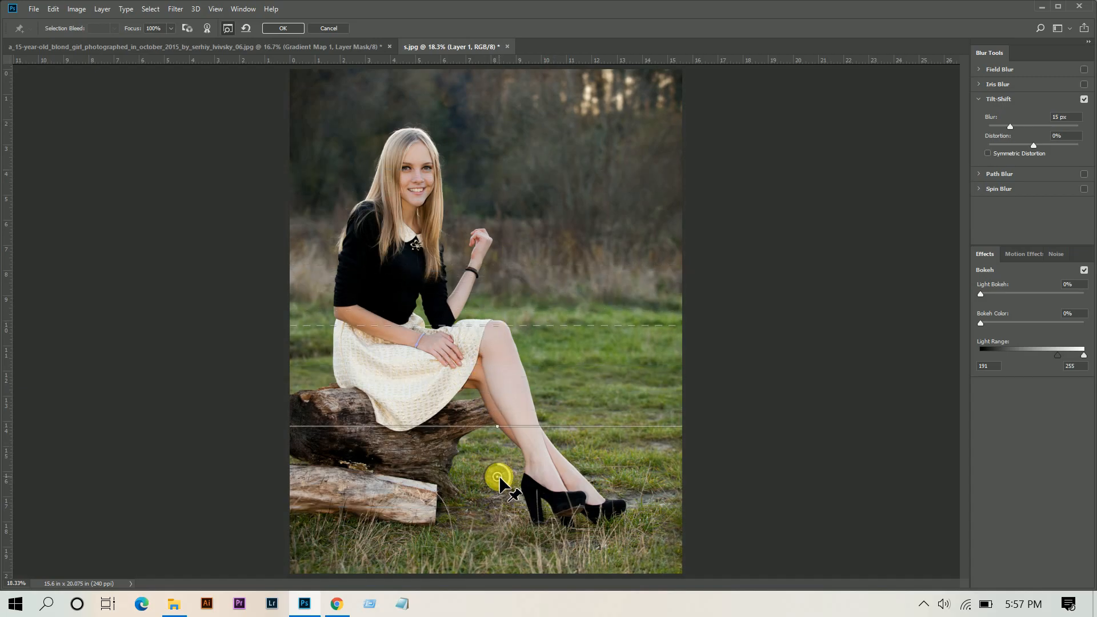
Step: Set the Tilt-Shift blur to 78 px, raising the upper fade line to the wrist and the focus line to the upper log
click(1034, 125)
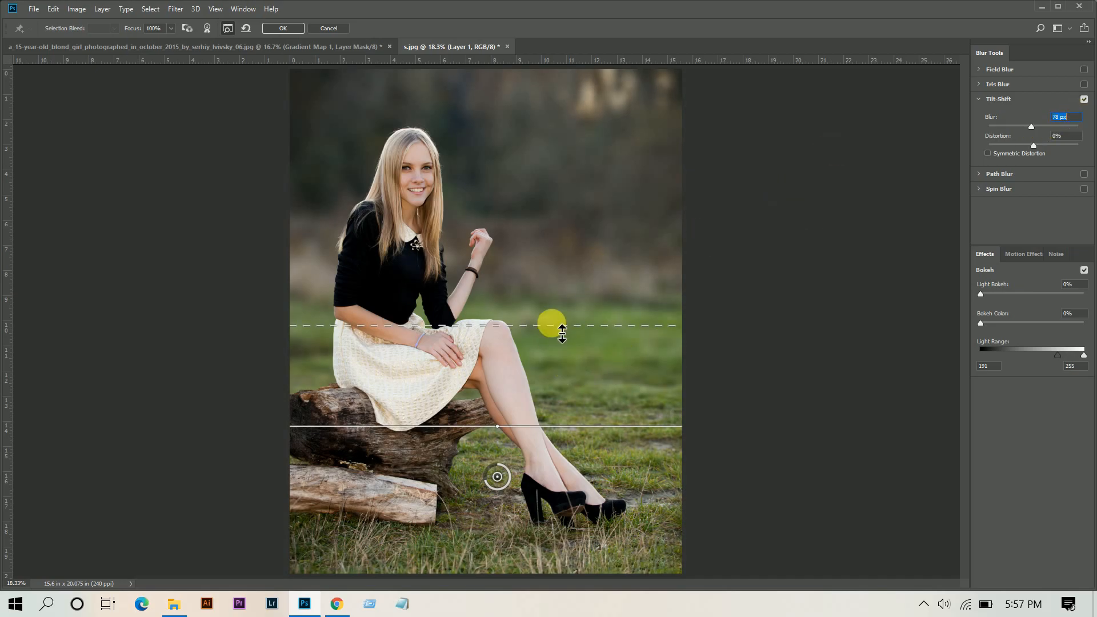
drag(541, 326, 576, 290)
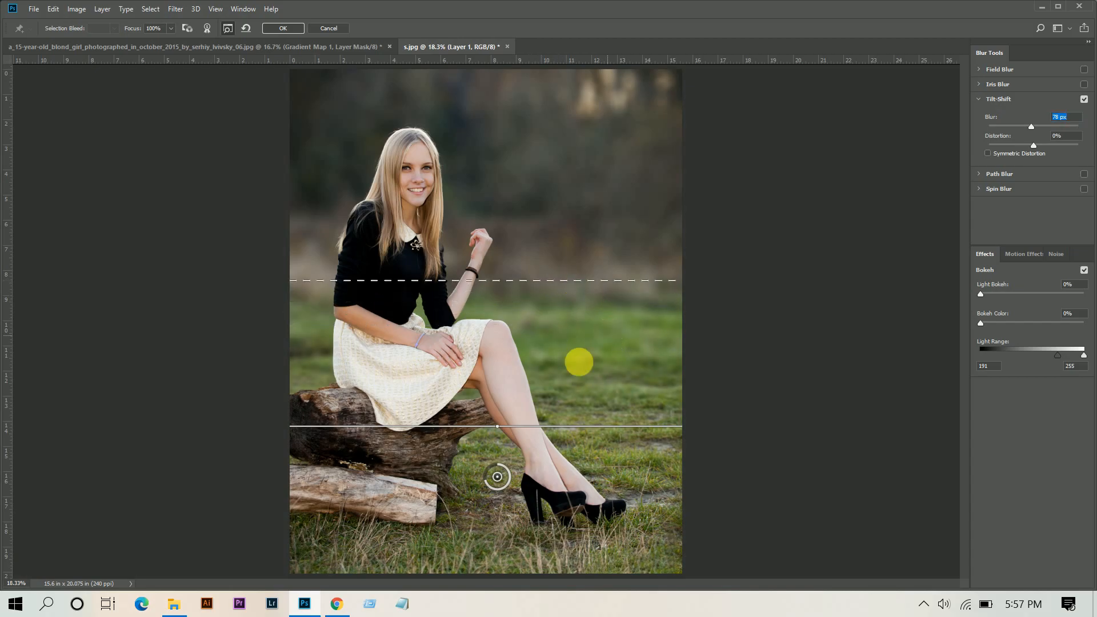
drag(514, 428, 532, 420)
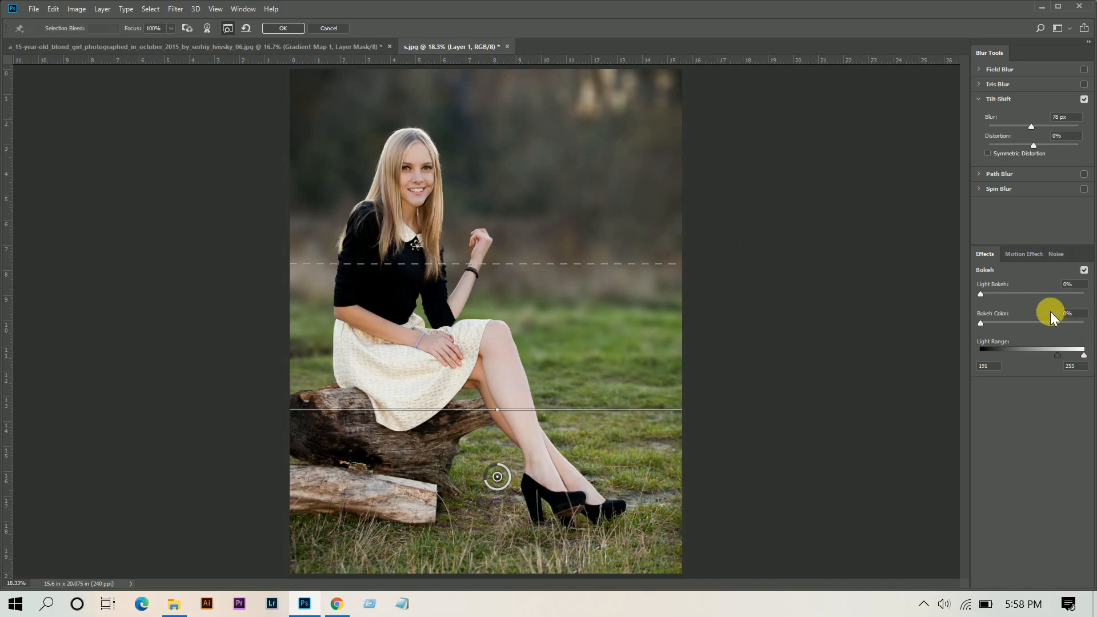
Step: Set Light Bokeh to 52% with a light range of 191 to 200, and apply the blur
drag(1019, 293, 1033, 296)
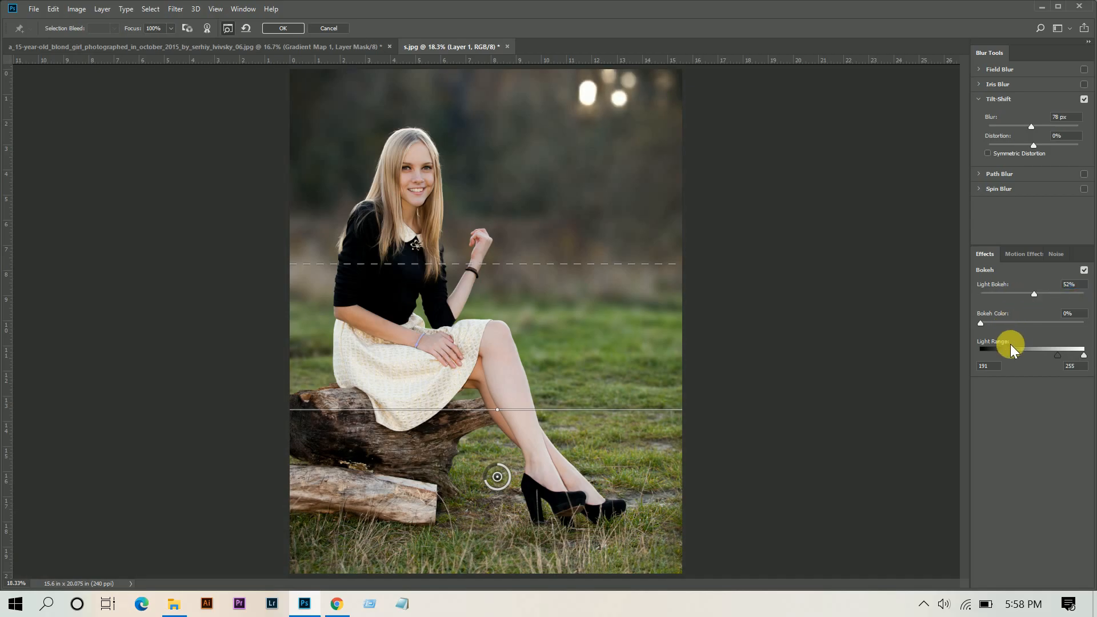
drag(1083, 355, 1061, 358)
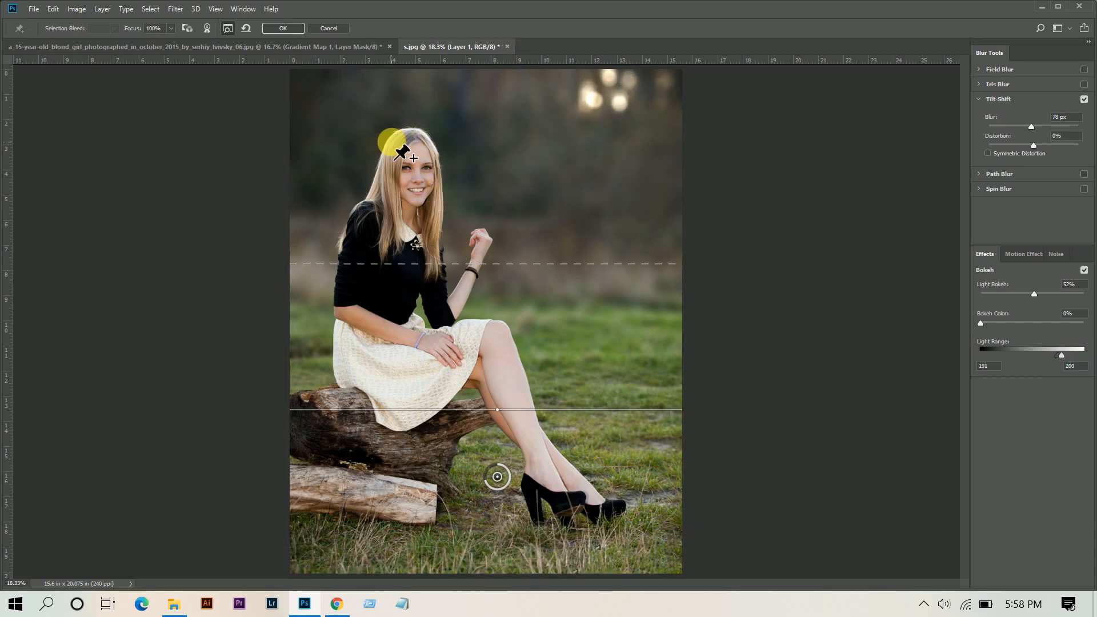
click(290, 31)
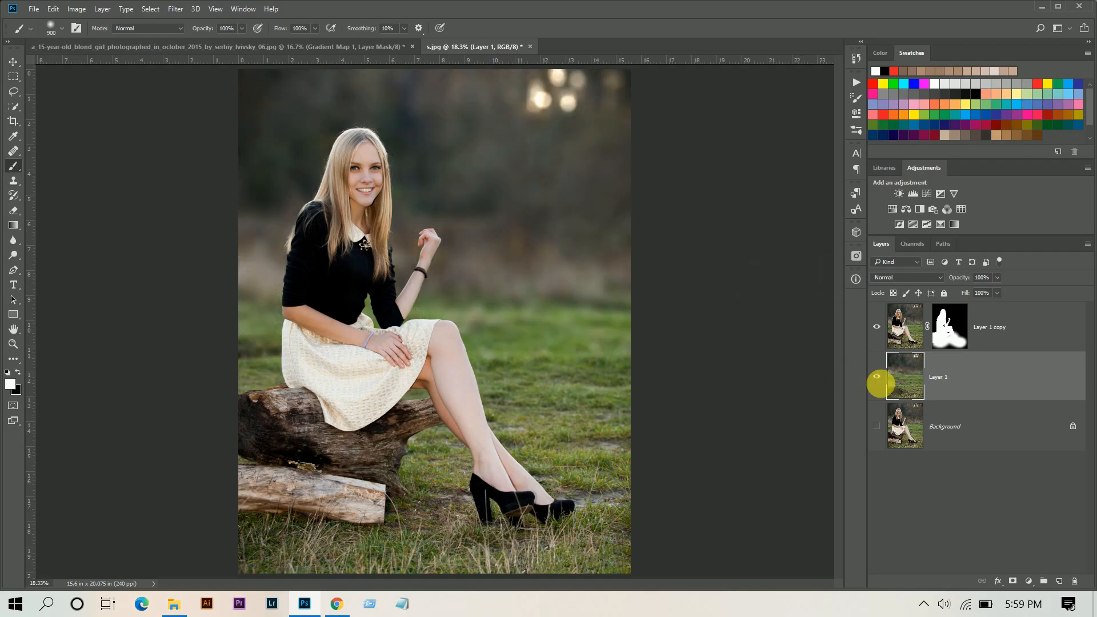
Step: Show the Background layer and compare the blur with the original by switching Layer 1's visibility off and on
click(876, 426)
click(877, 376)
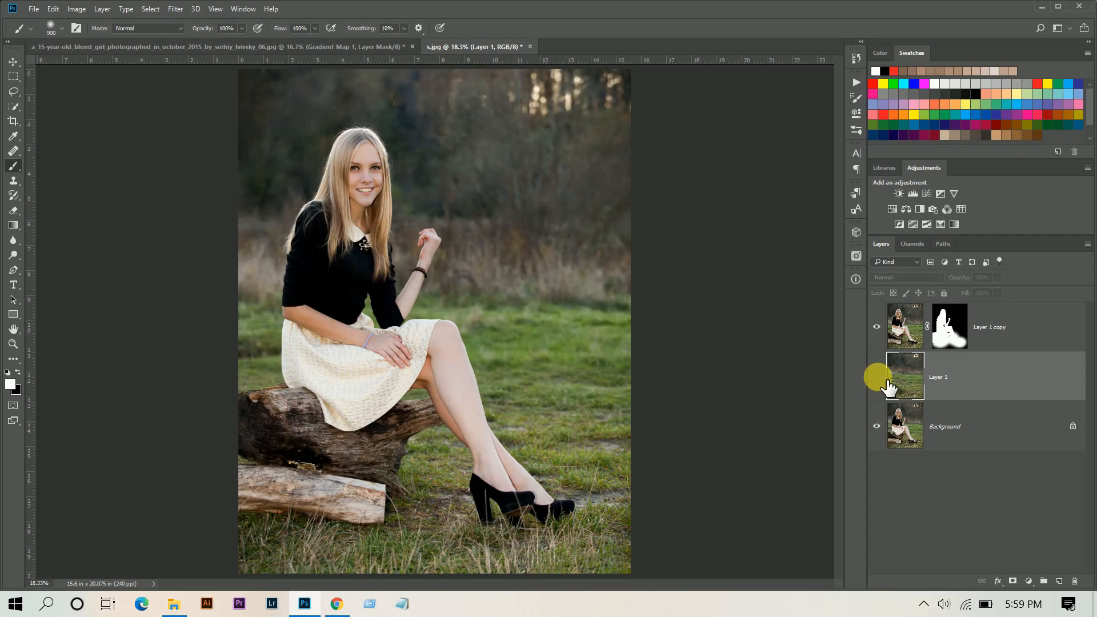
click(876, 376)
click(876, 376)
click(876, 376)
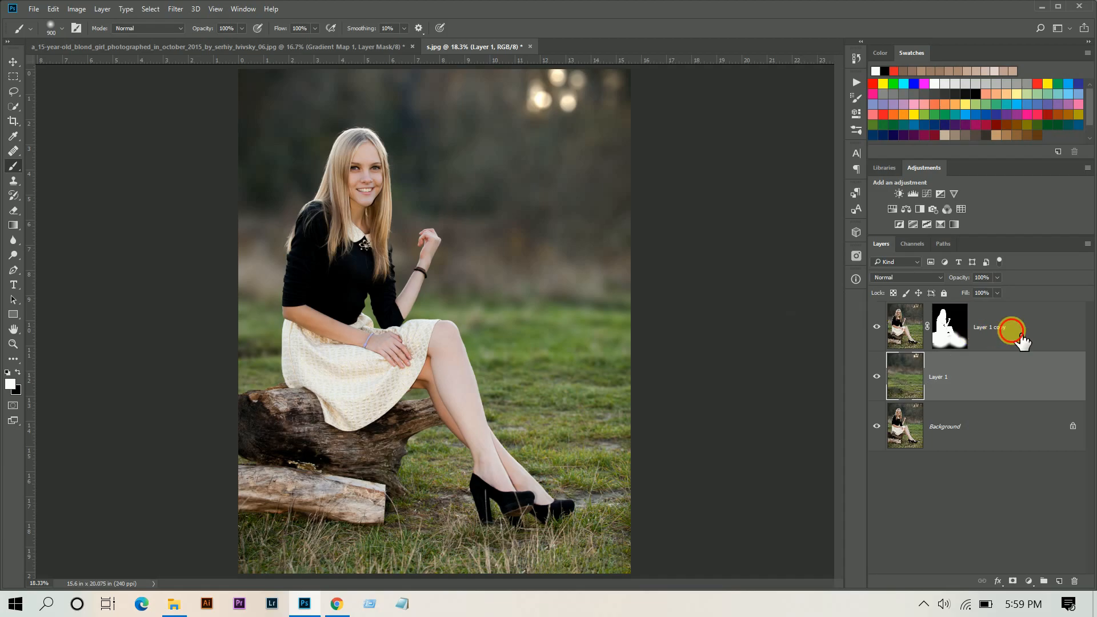
Step: Stamp all visible layers into a new merged layer above Layer 1 copy
click(1016, 337)
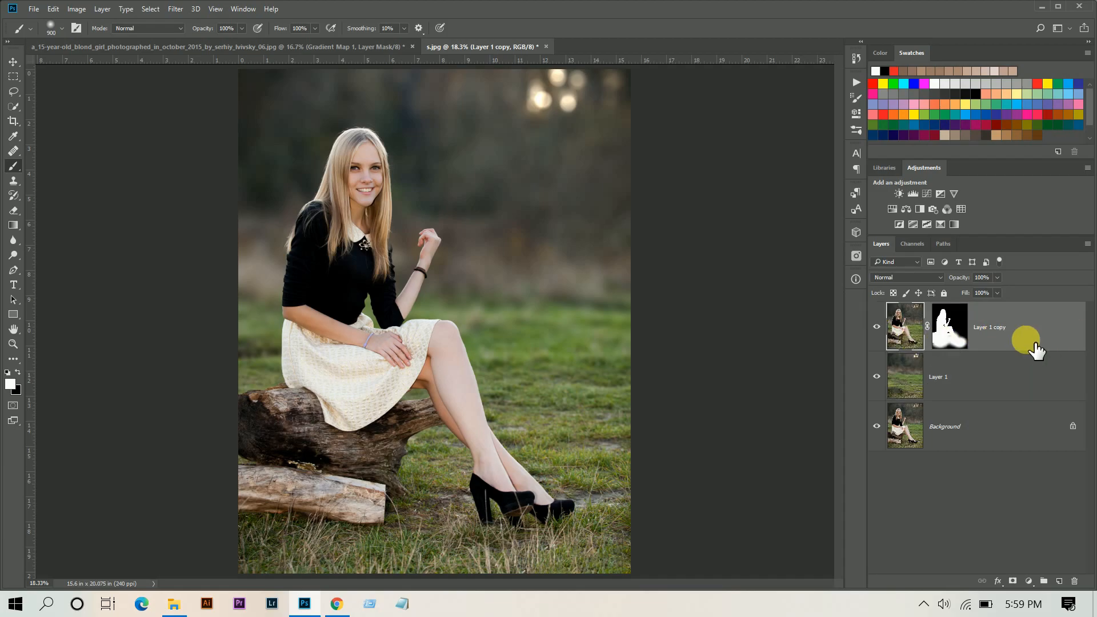
key(ctrl+alt+shift+e)
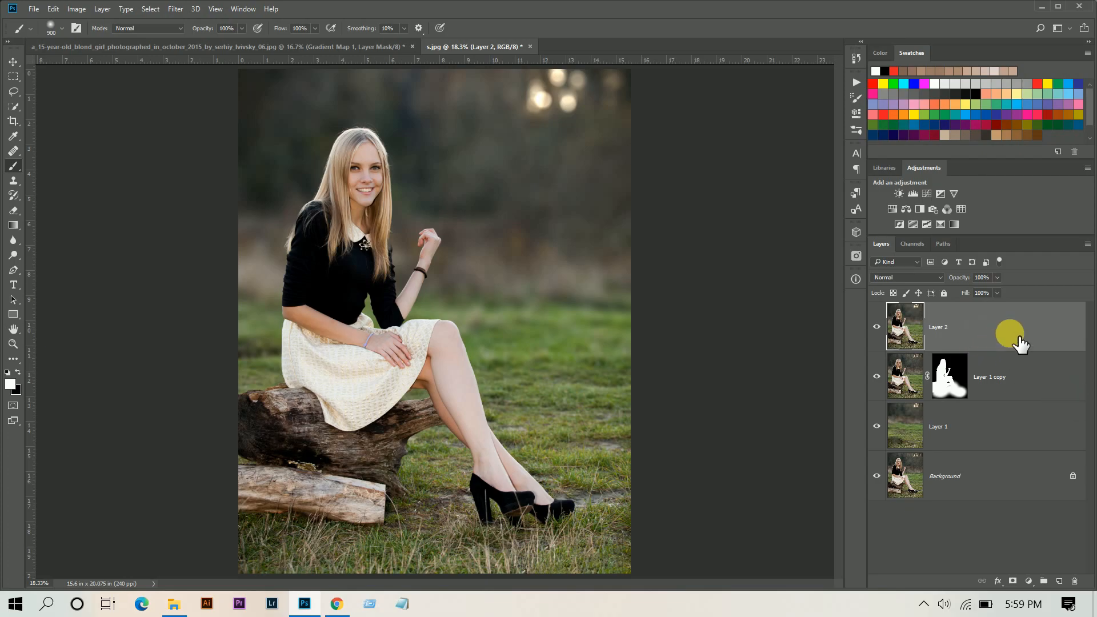
right_click(1011, 339)
click(697, 293)
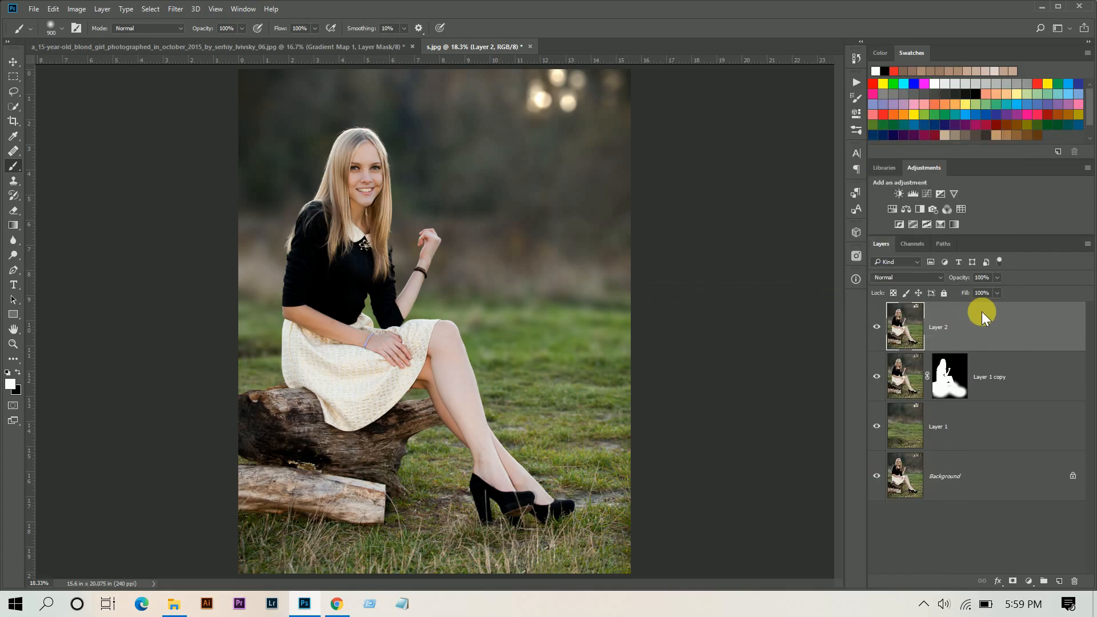
Step: Open the merged layer in the Camera Raw Filter with a side-by-side before/after view, and set Temperature to -2 and Tint to +1
click(173, 9)
click(239, 105)
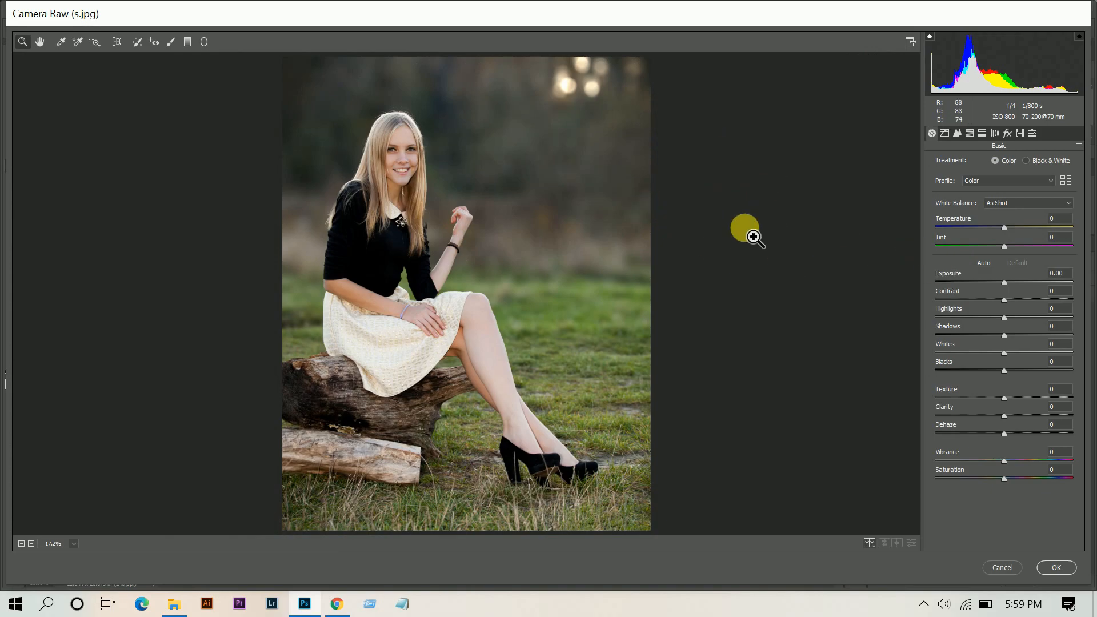
key(q)
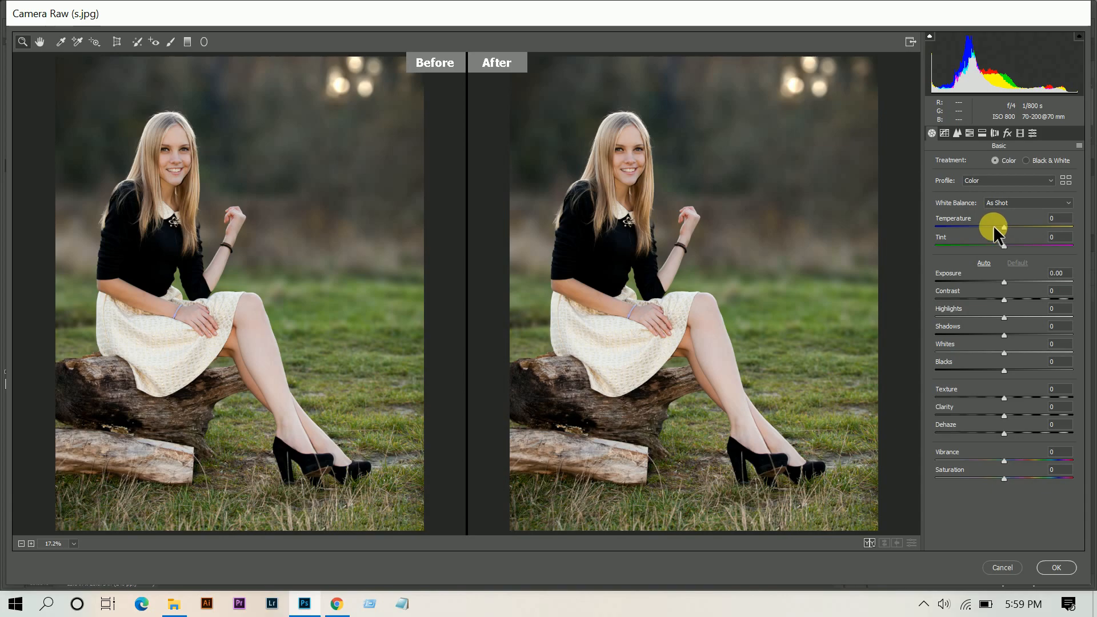
drag(1003, 227, 1002, 227)
click(1057, 237)
text(1)
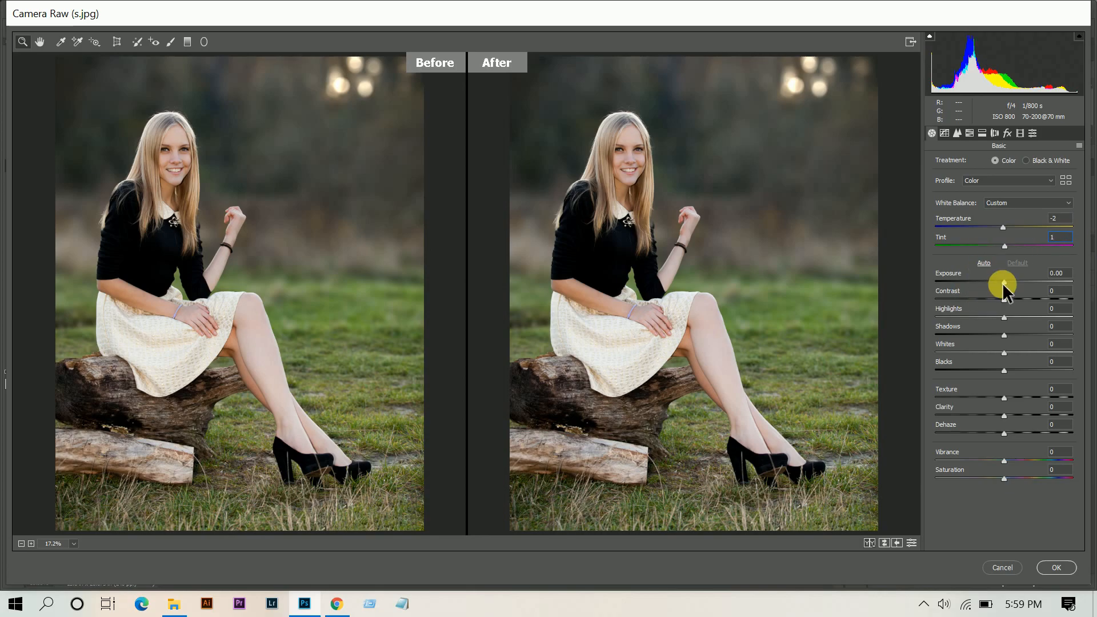
Step: Set Exposure to +0.10, Highlights to -55 and Shadows to +58
drag(1003, 283, 1005, 283)
key(Up)
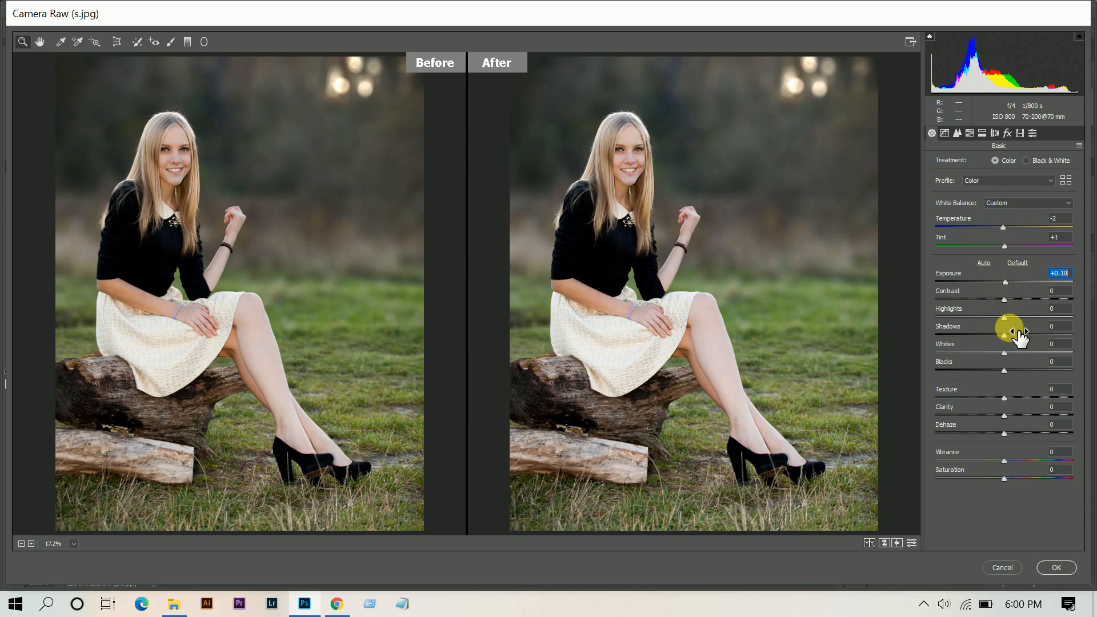
click(968, 317)
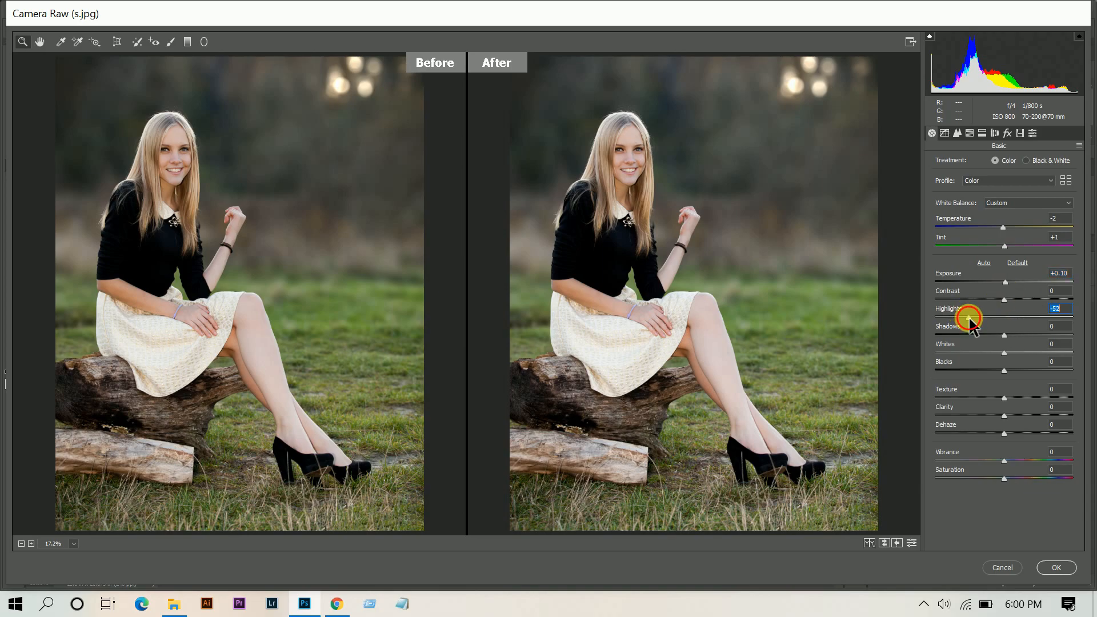
drag(964, 317, 965, 310)
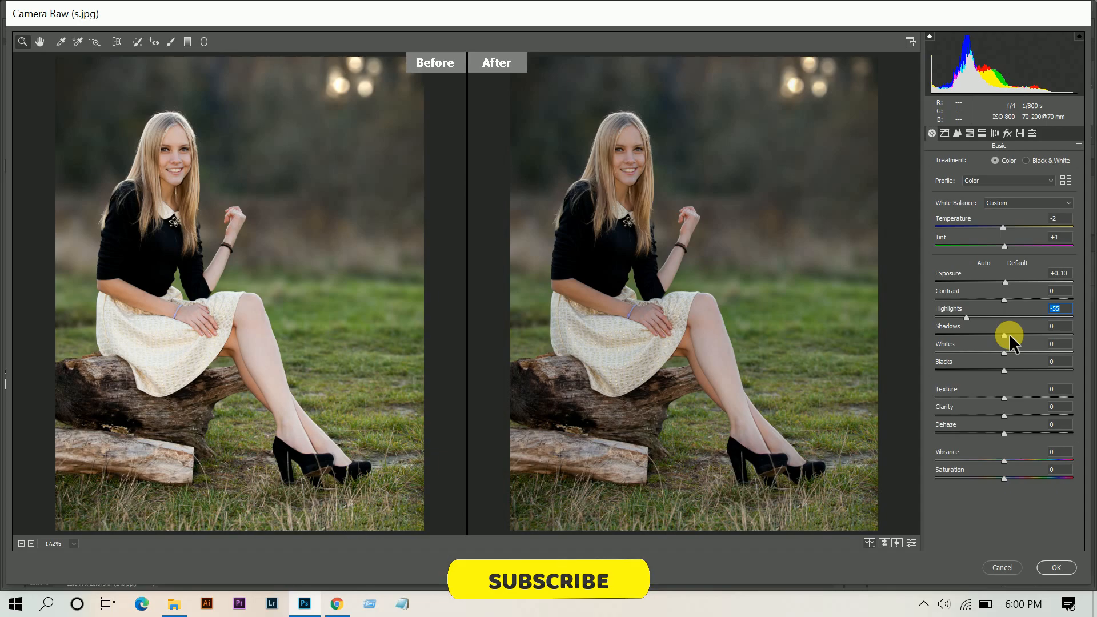
drag(1013, 335, 1043, 337)
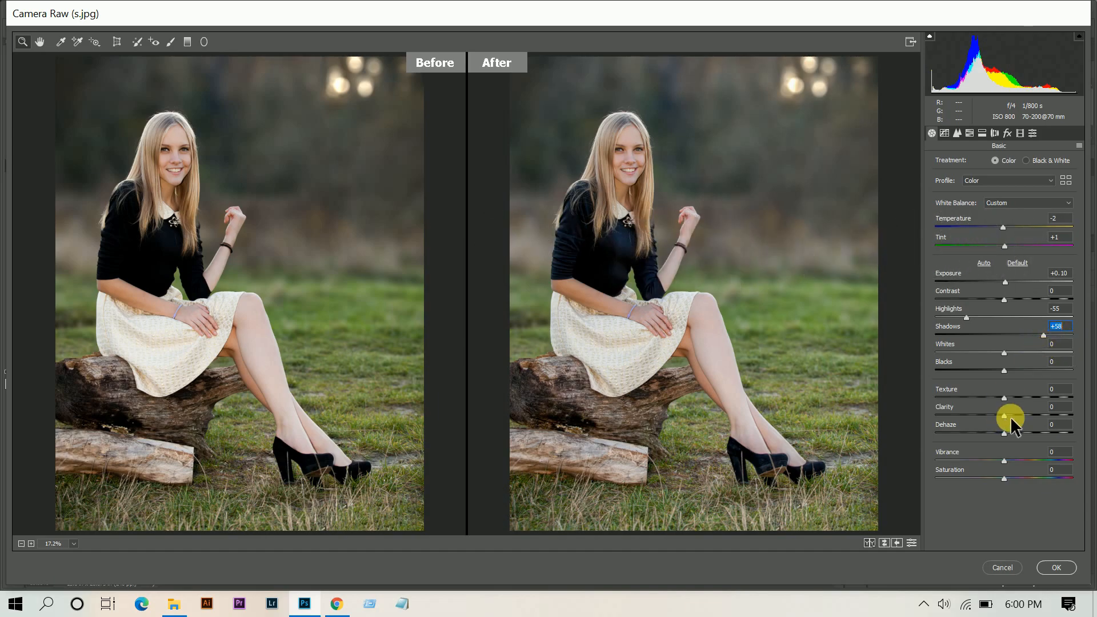
Step: Set Clarity to +22 and Vibrance to +2
drag(1023, 415, 1018, 413)
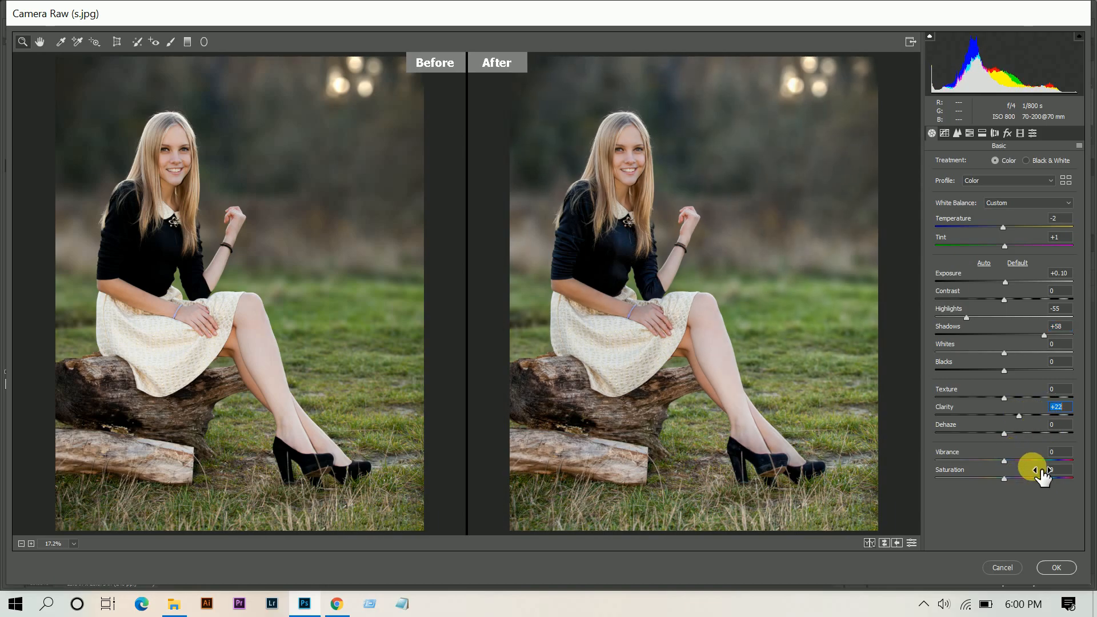
click(1060, 452)
text(2)
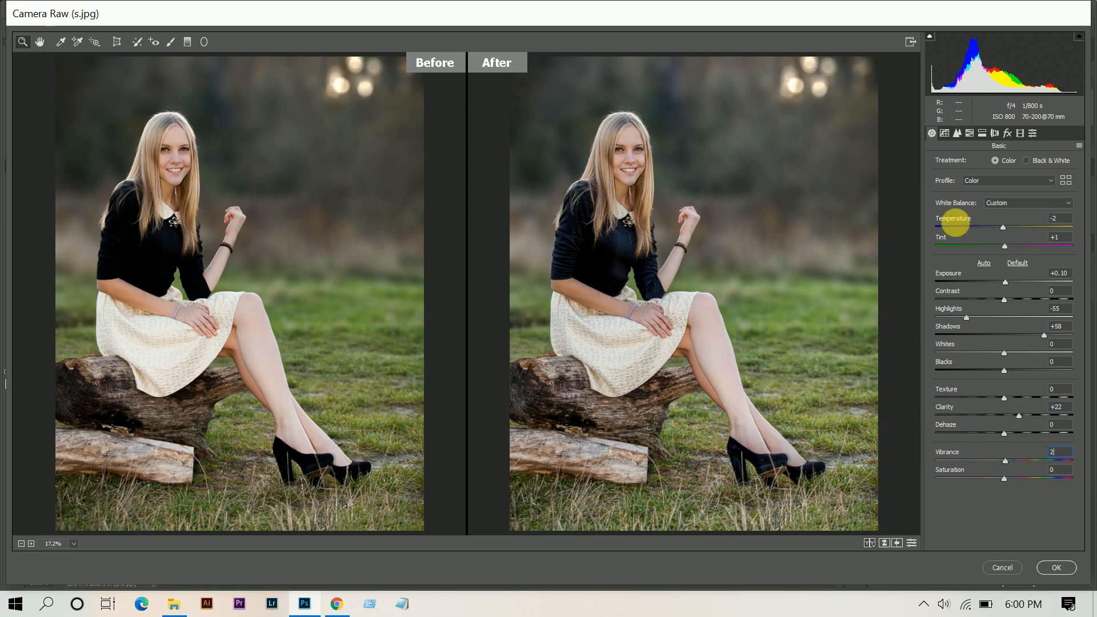
Step: Add three points to the RGB point tone curve and lower the shadow point to input 55, output 48
click(944, 133)
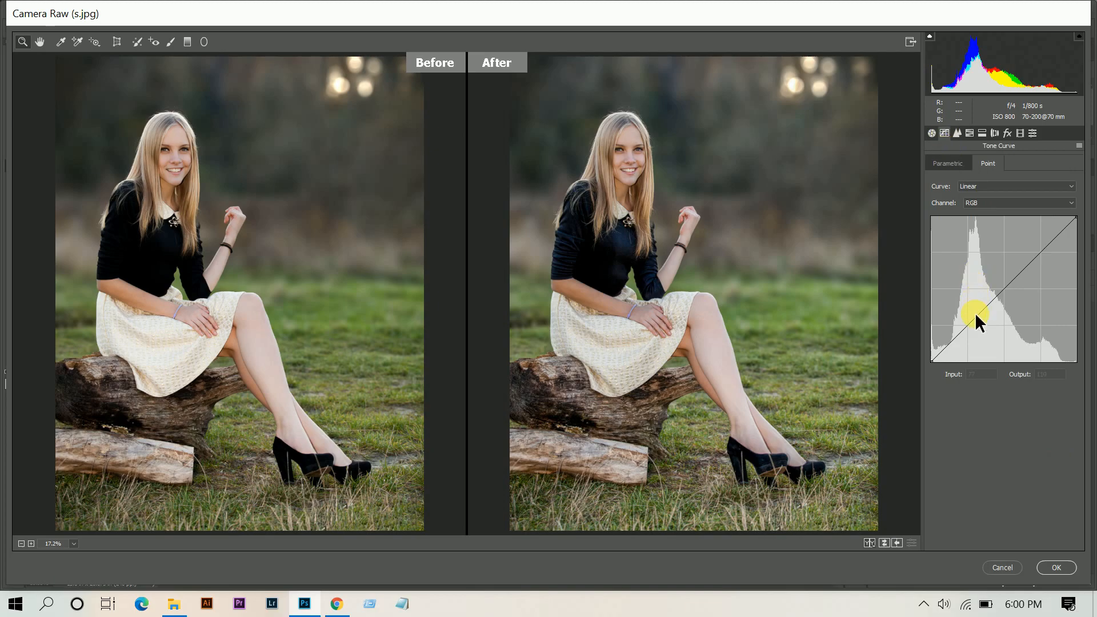
click(968, 325)
click(1003, 286)
click(1040, 252)
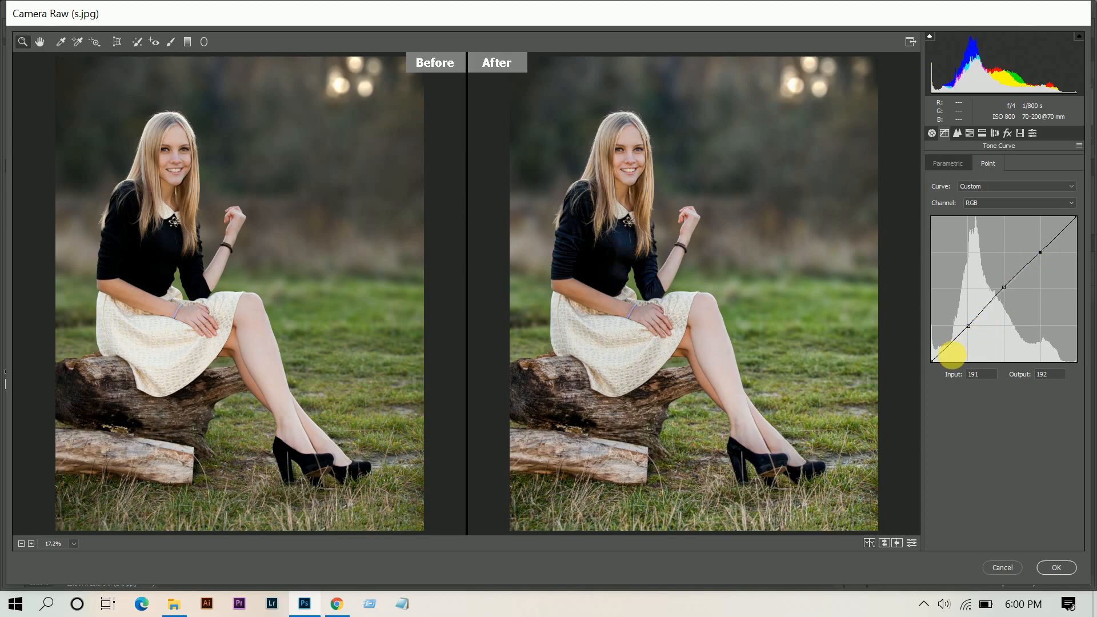
drag(967, 326, 973, 346)
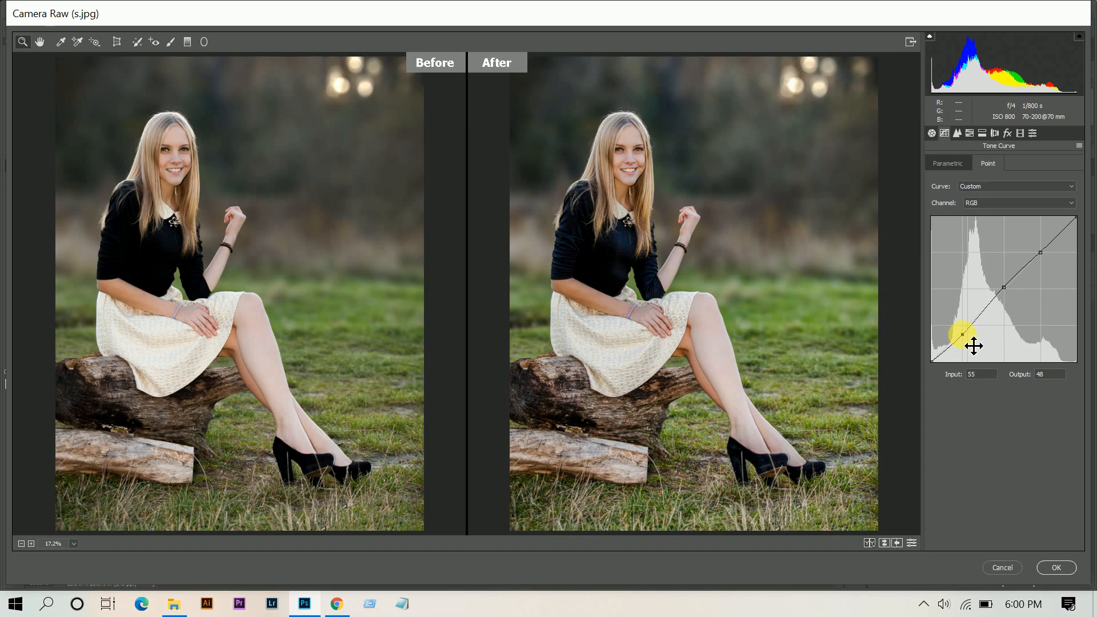
Step: On the RGB point tone curve, lift the black point to output 16 and move the shadow point to input 51, output 57
key(Up)
key(Up)
key(Up)
key(Left)
key(Left)
key(Left)
key(Left)
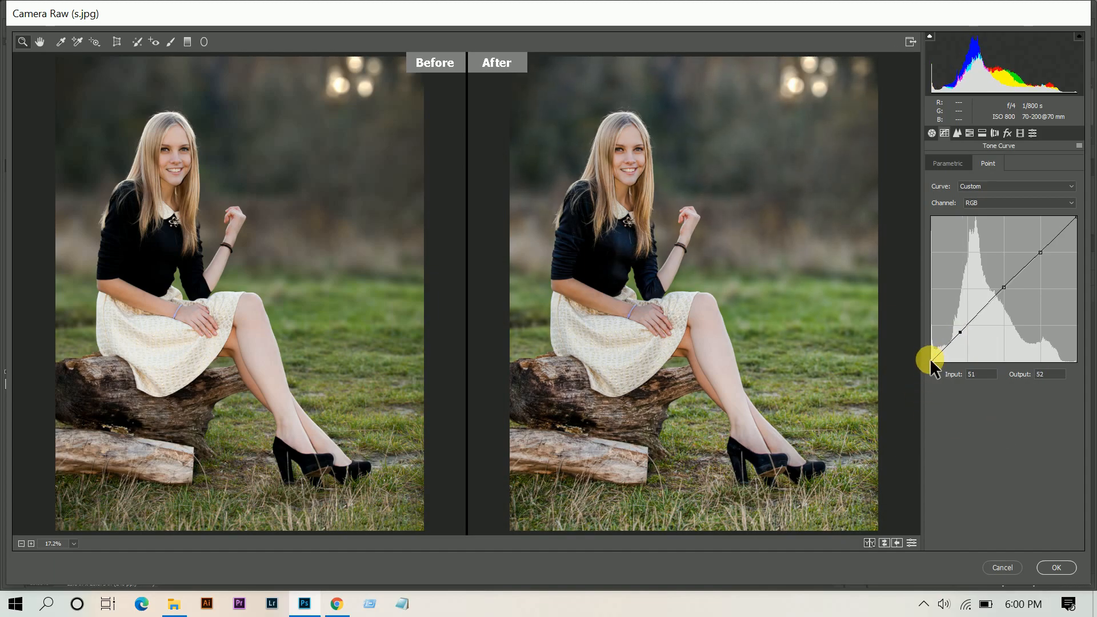
drag(931, 361, 928, 353)
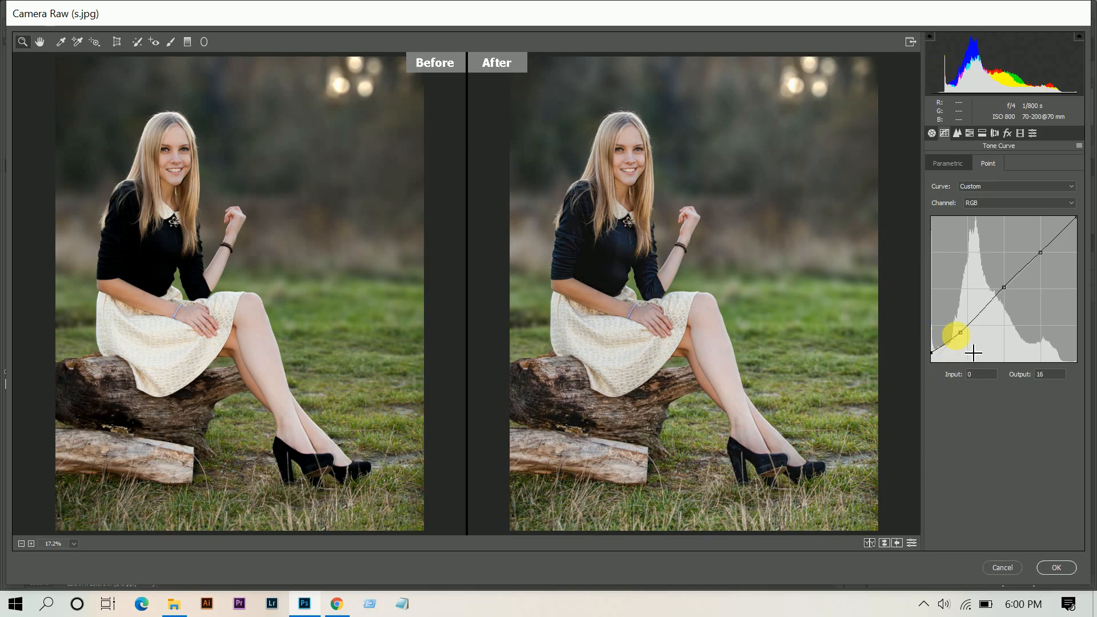
drag(960, 332, 960, 329)
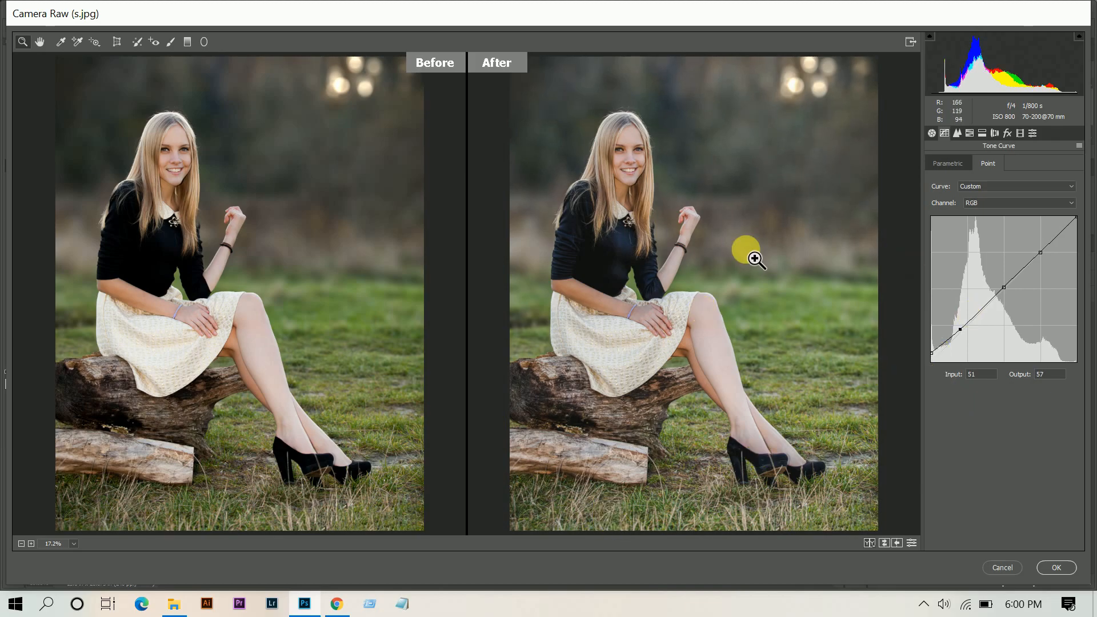
Step: Set the sharpening Amount to 50, Luminance noise reduction to 30 and Color noise reduction to 20
click(956, 133)
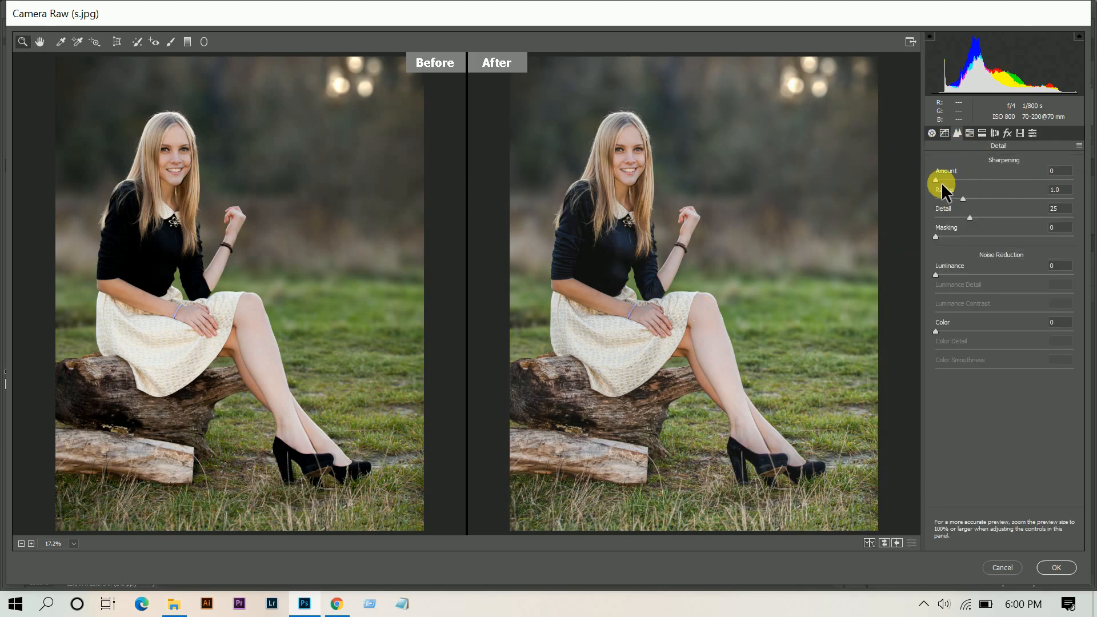
click(962, 180)
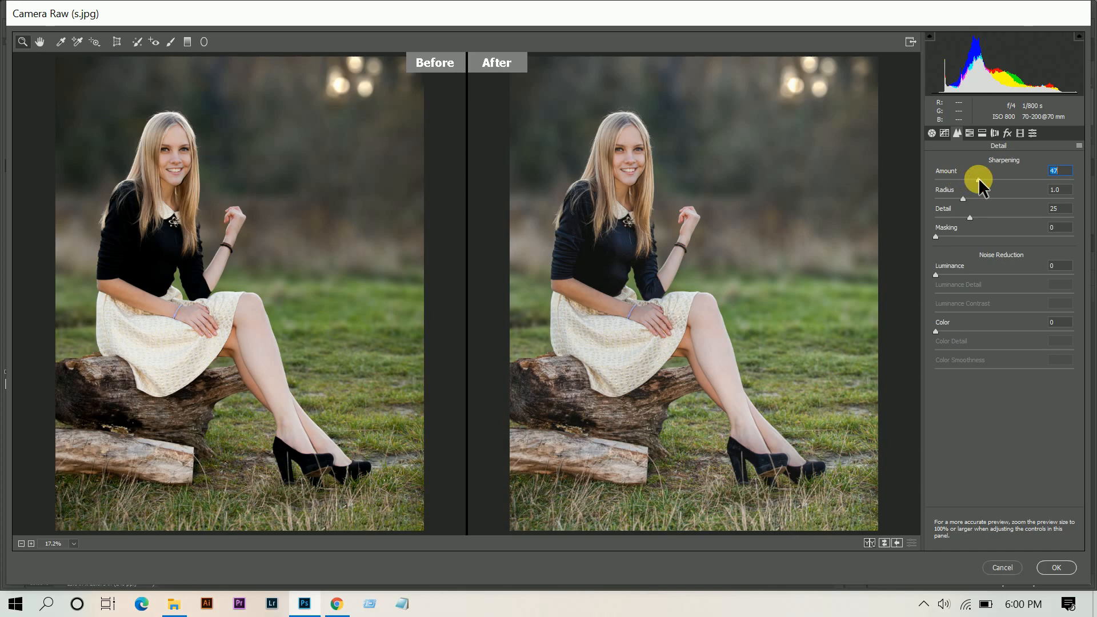
drag(983, 180, 981, 179)
drag(962, 275, 974, 276)
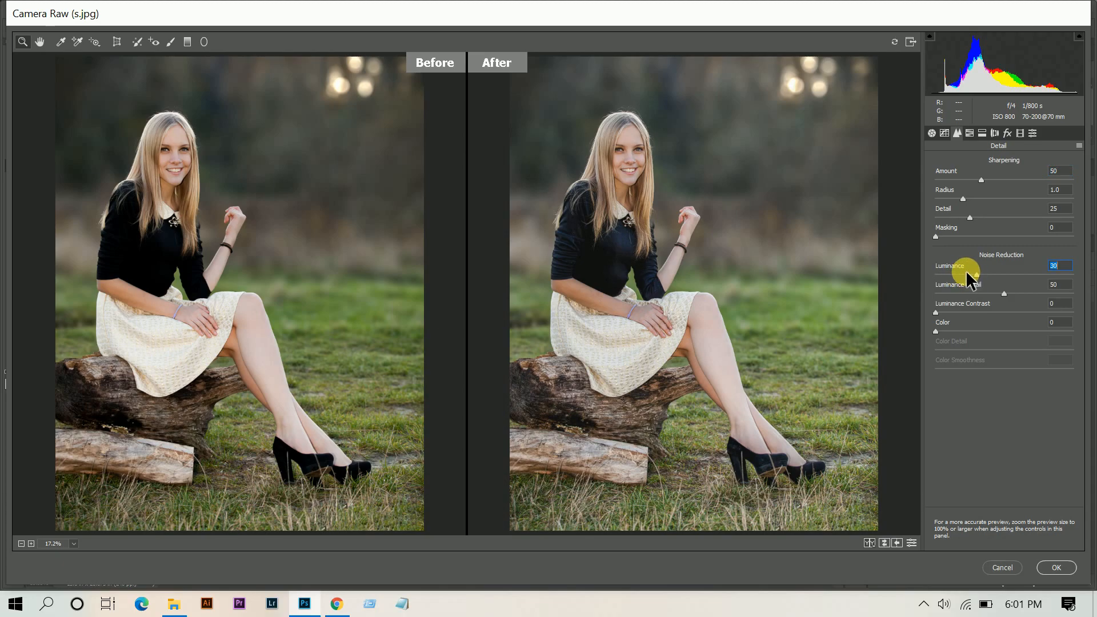
click(961, 332)
drag(961, 331, 962, 332)
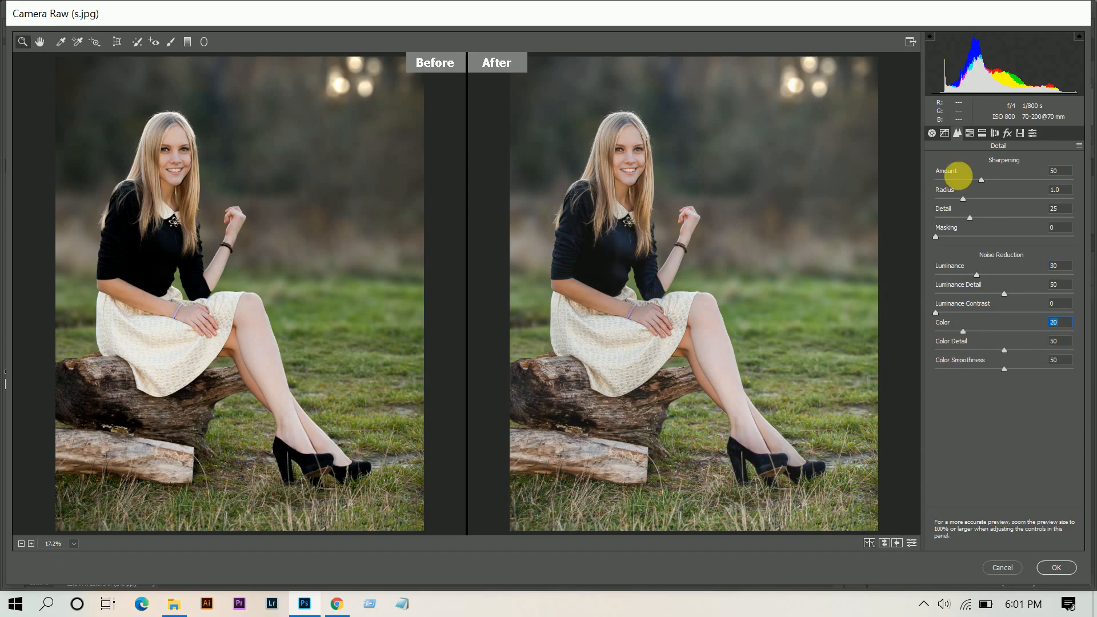
Step: Set the HSL hue of Aquas to -13 and Blues to -18
click(970, 134)
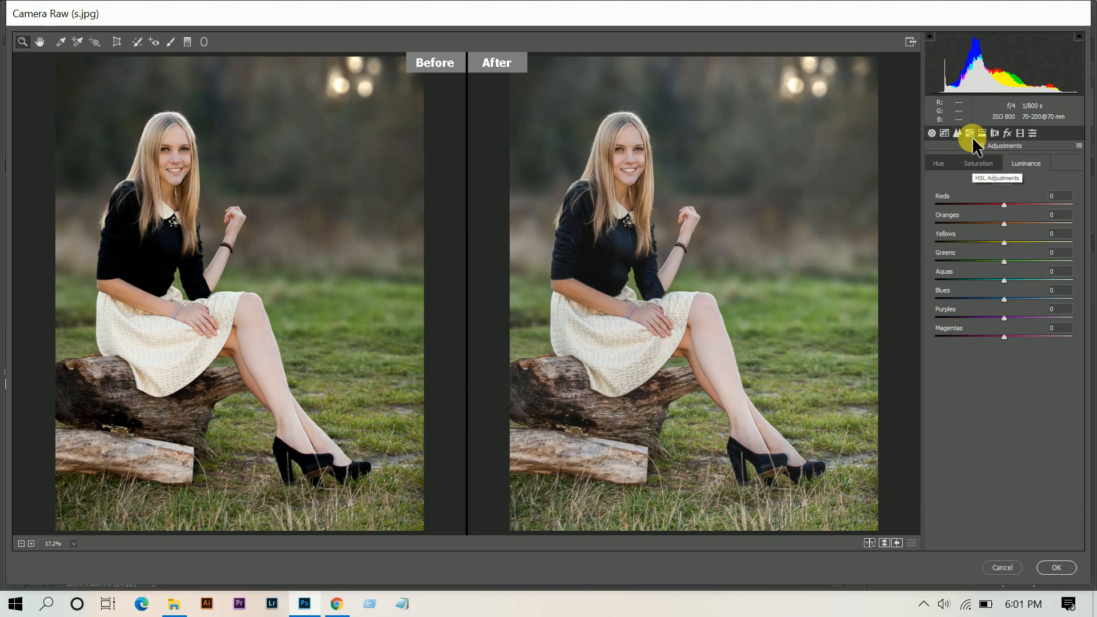
click(939, 164)
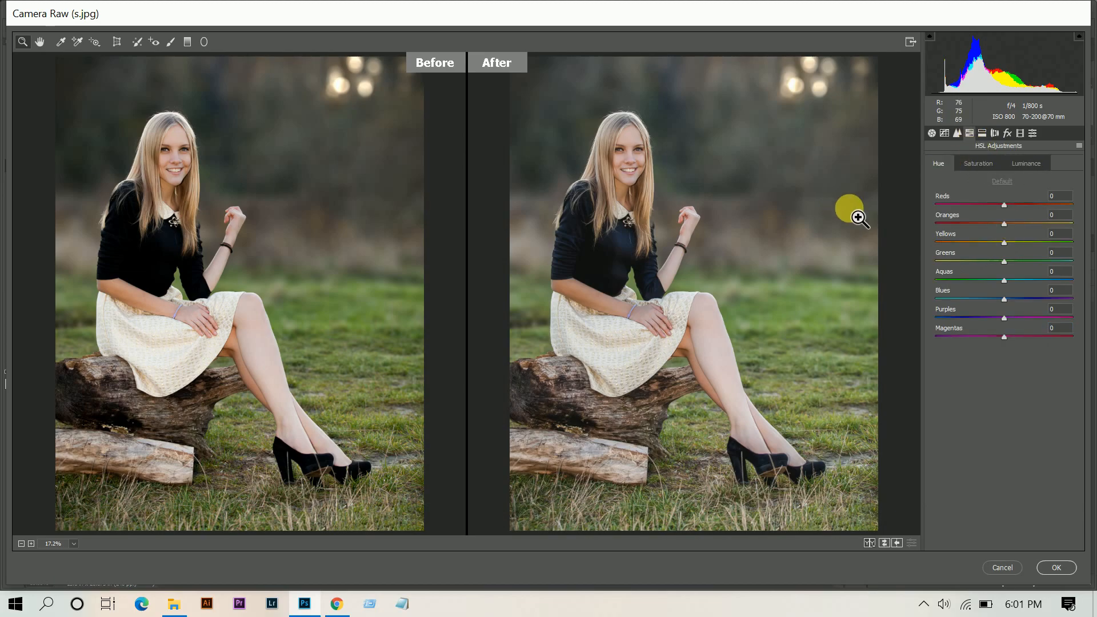
mouse_move(990, 281)
mouse_down()
mouse_move(868, 286)
mouse_move(1070, 286)
mouse_move(995, 282)
mouse_move(943, 302)
mouse_move(989, 294)
mouse_up()
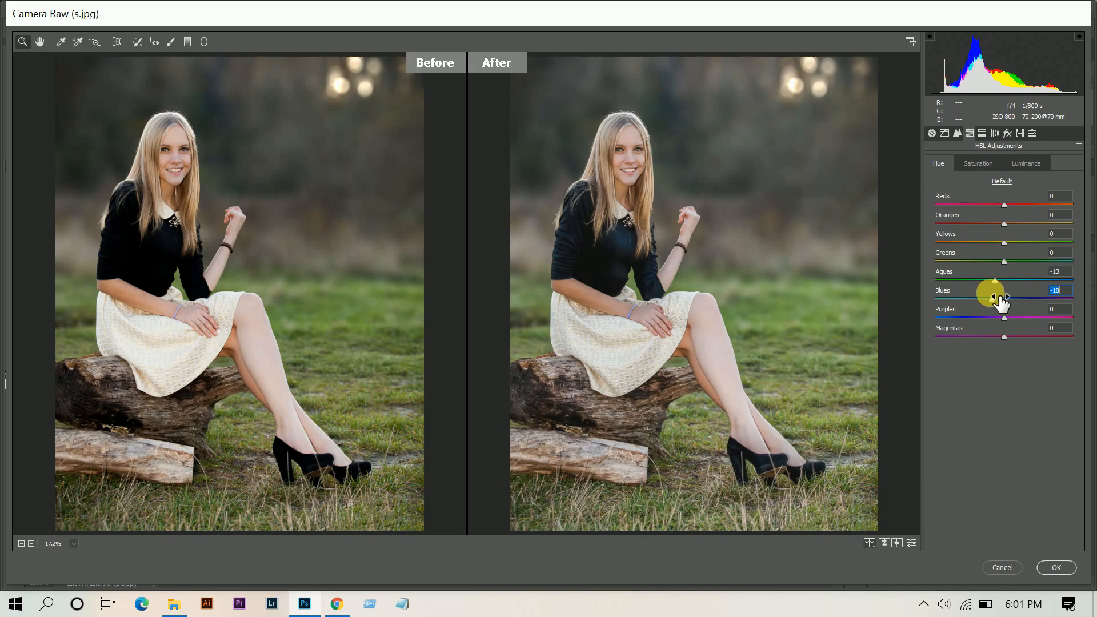
Step: Desaturate the greens in the HSL adjustments by setting Greens saturation to -98
click(969, 164)
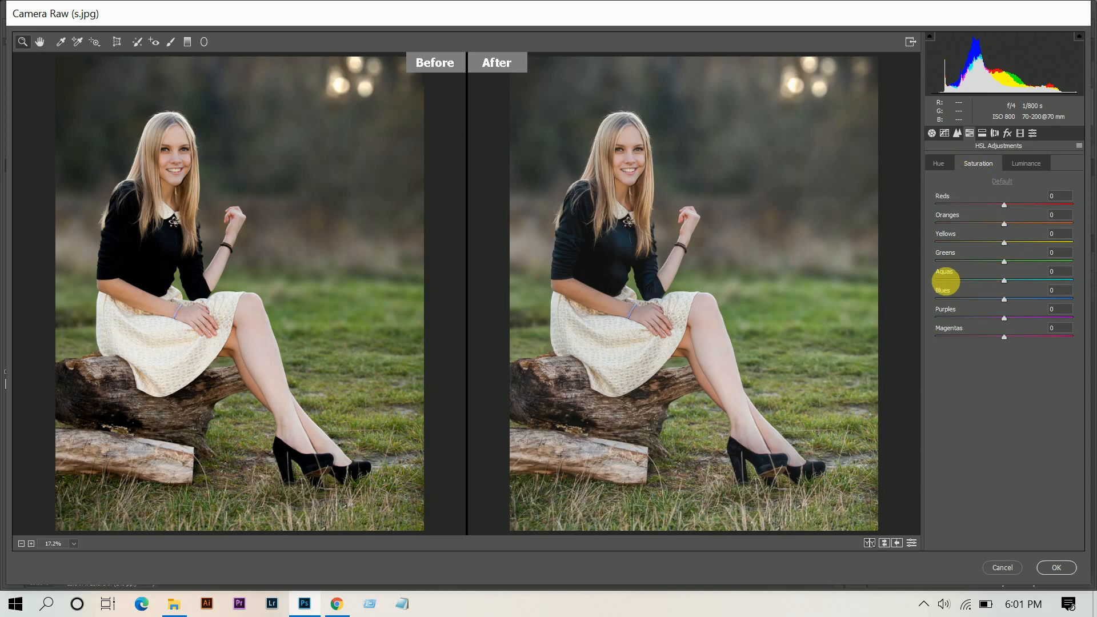
click(944, 260)
mouse_move(944, 260)
mouse_down()
mouse_move(969, 260)
mouse_move(938, 261)
mouse_up()
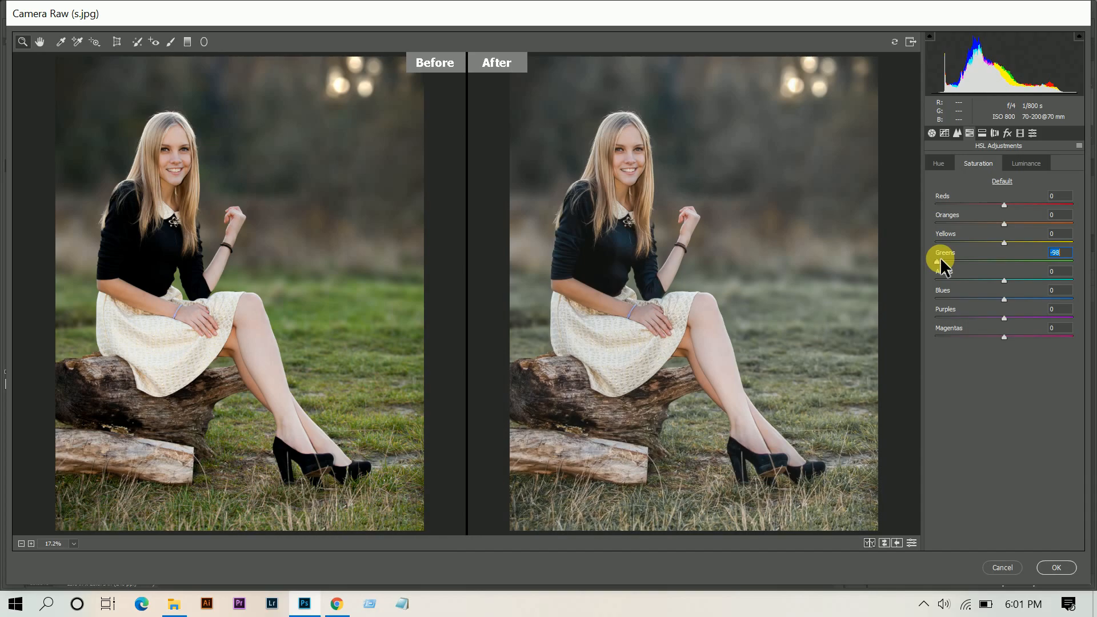
Step: Set the HSL luminance of Reds to +40, Oranges to +30, Yellows to +40 and Greens to +5
click(1026, 162)
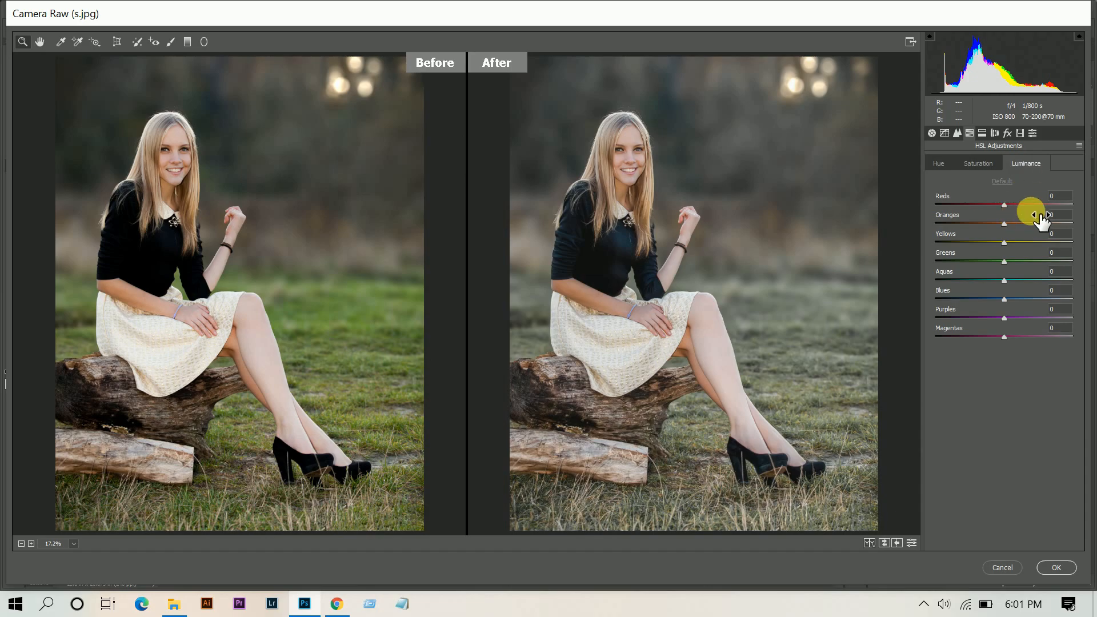
mouse_move(1034, 205)
mouse_down()
mouse_move(954, 212)
mouse_move(1037, 207)
mouse_move(998, 207)
mouse_move(1022, 203)
mouse_up()
drag(1031, 200, 1027, 223)
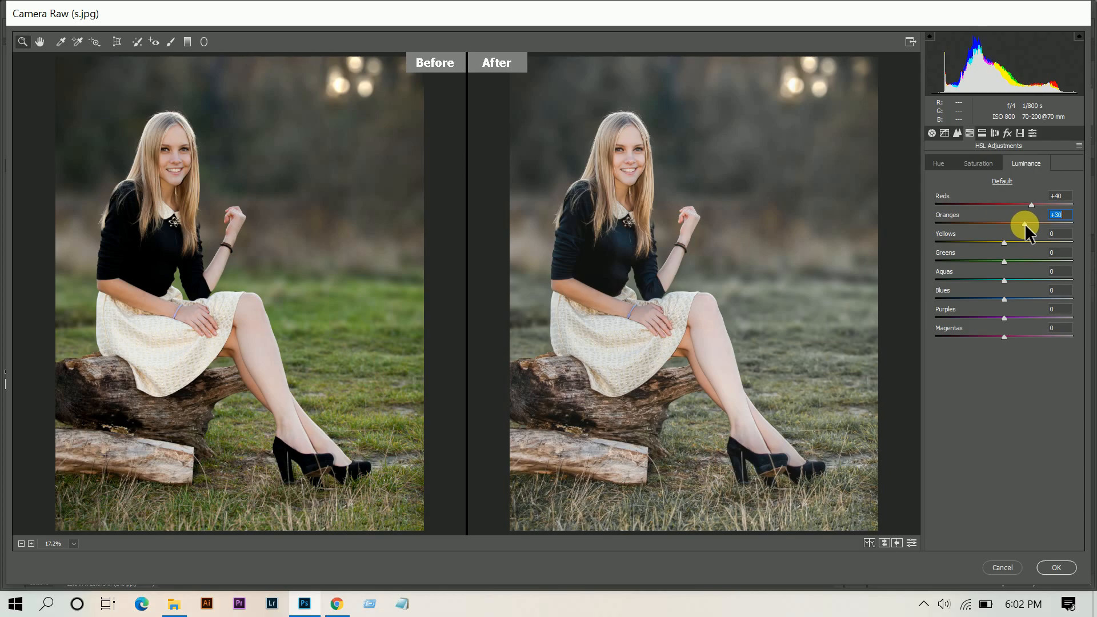
drag(1026, 242, 1029, 239)
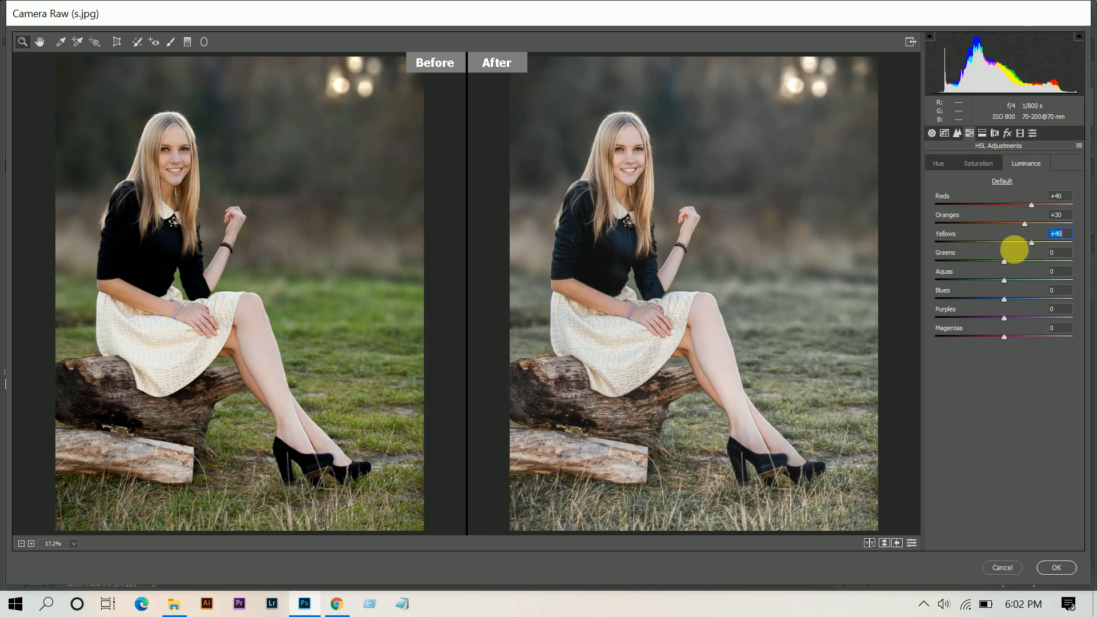
click(1060, 252)
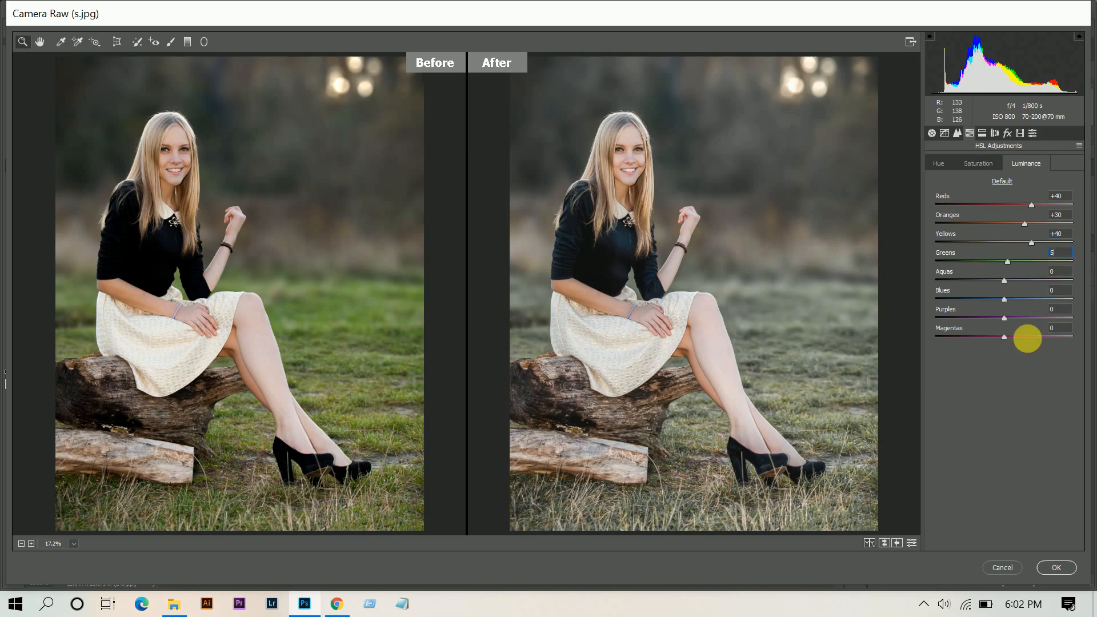
Step: Set the Calibration Blue Primary Hue to -19 and the basic Highlights to -64, and apply the Camera Raw Filter
click(1019, 133)
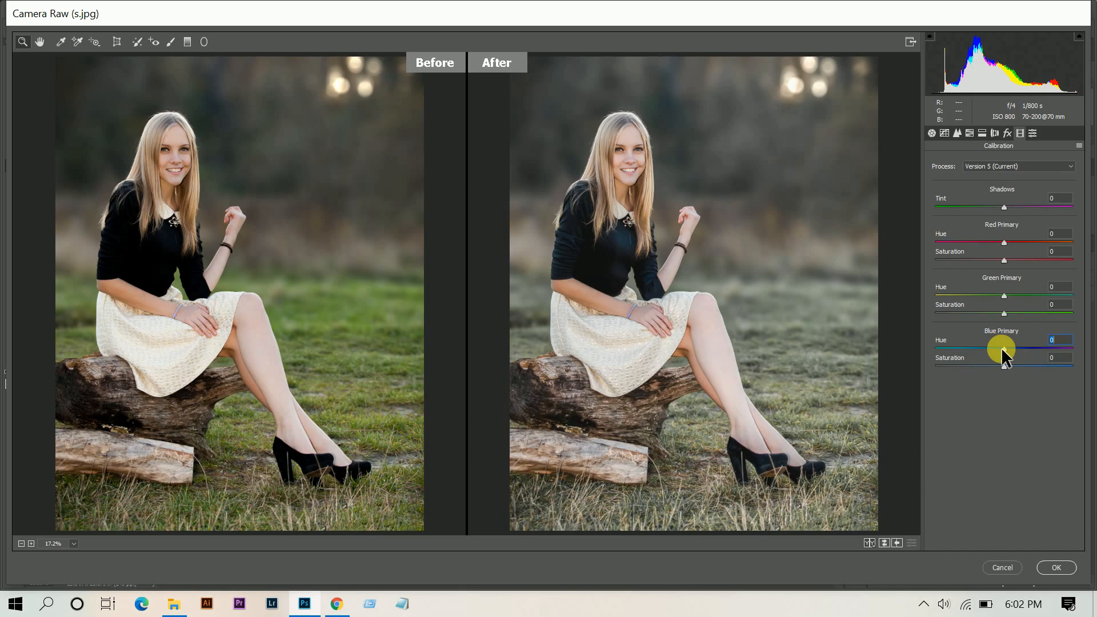
drag(1001, 347, 993, 345)
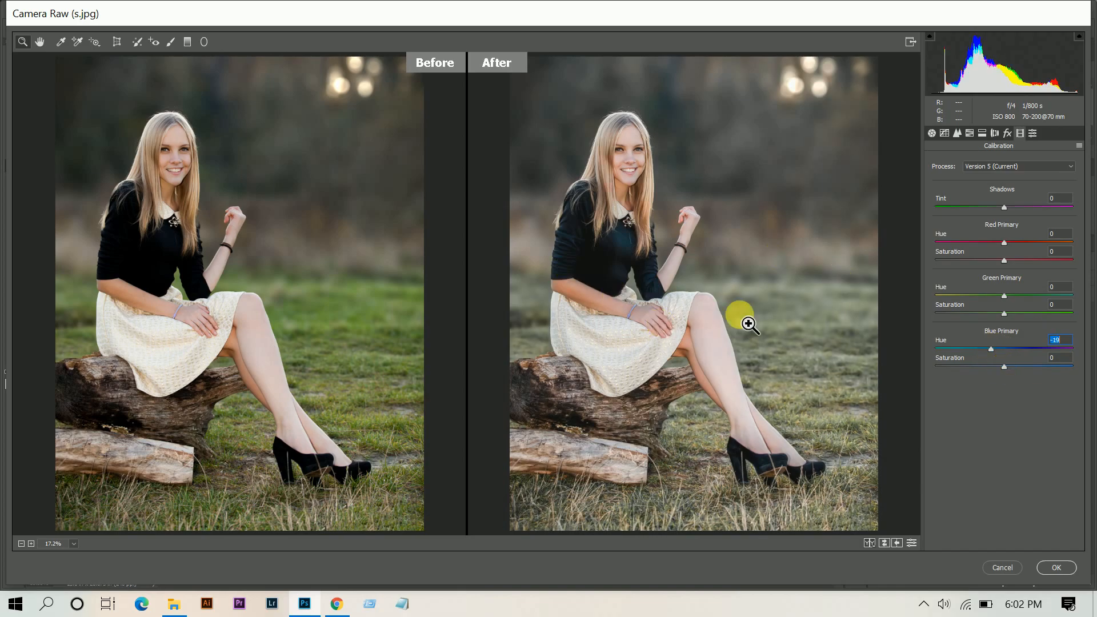
click(931, 132)
click(965, 319)
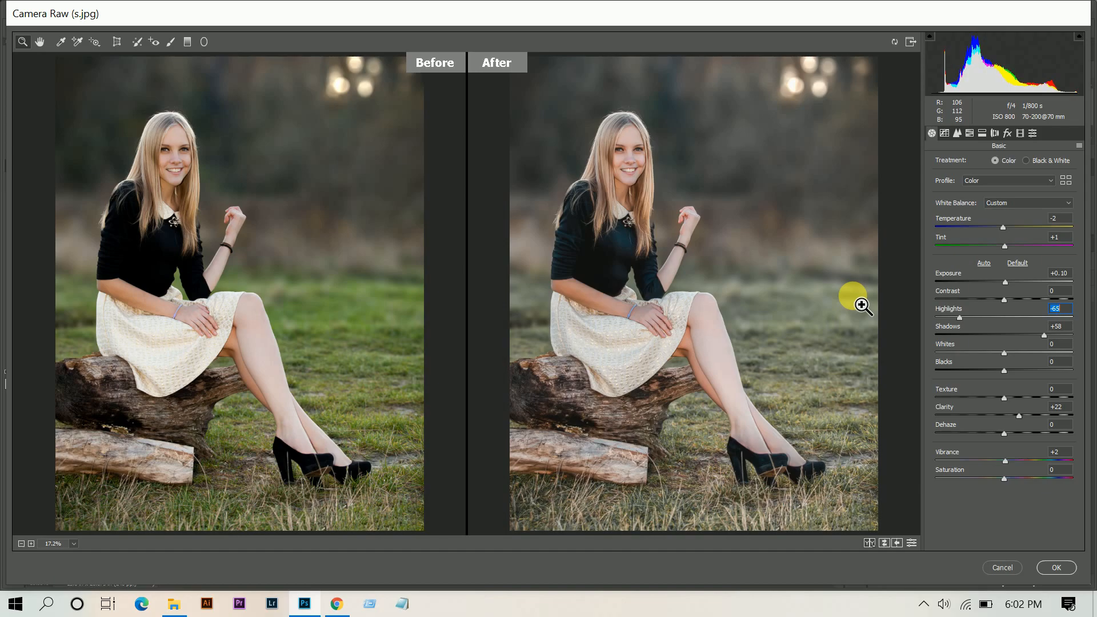
key(Up)
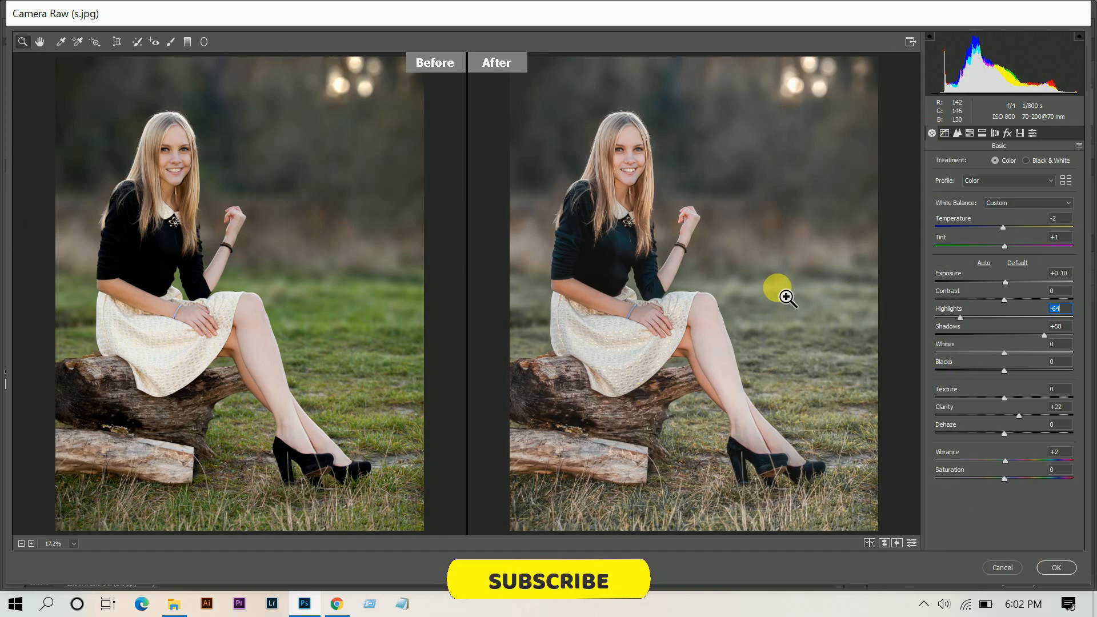
click(1056, 571)
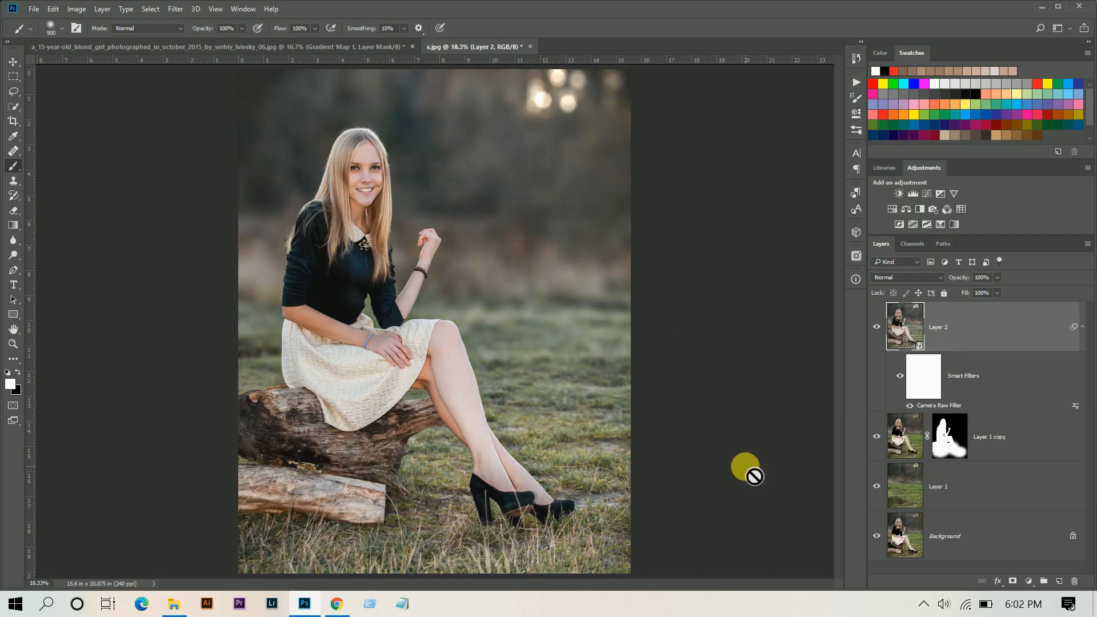
Step: Hide and reshow Layer 2 to compare the photo before and after grading, and collapse its smart filter list
click(876, 327)
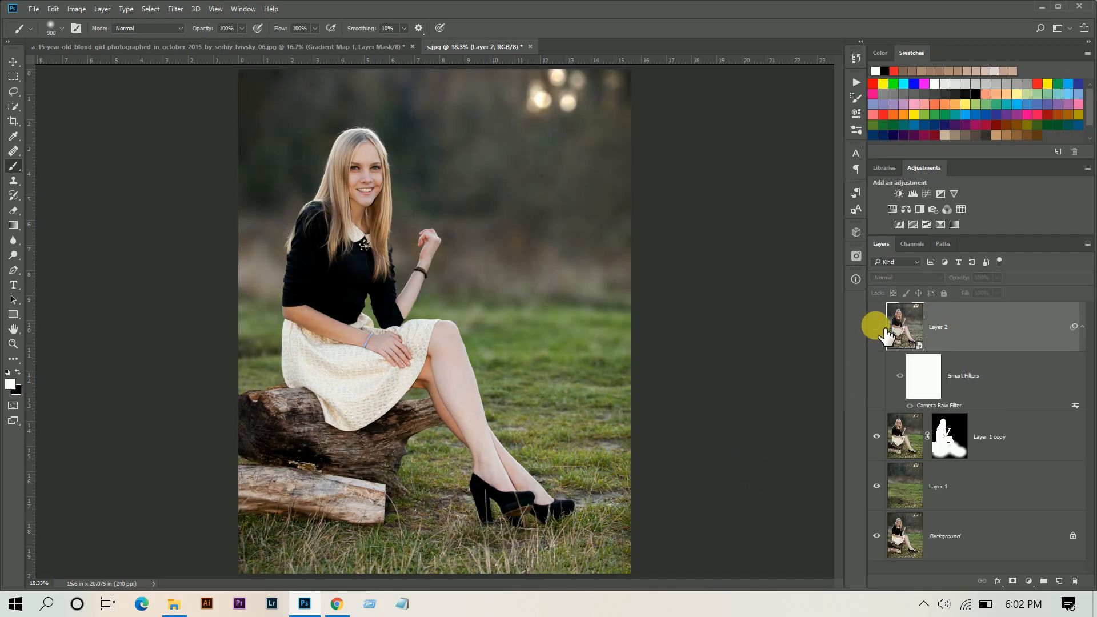
click(876, 327)
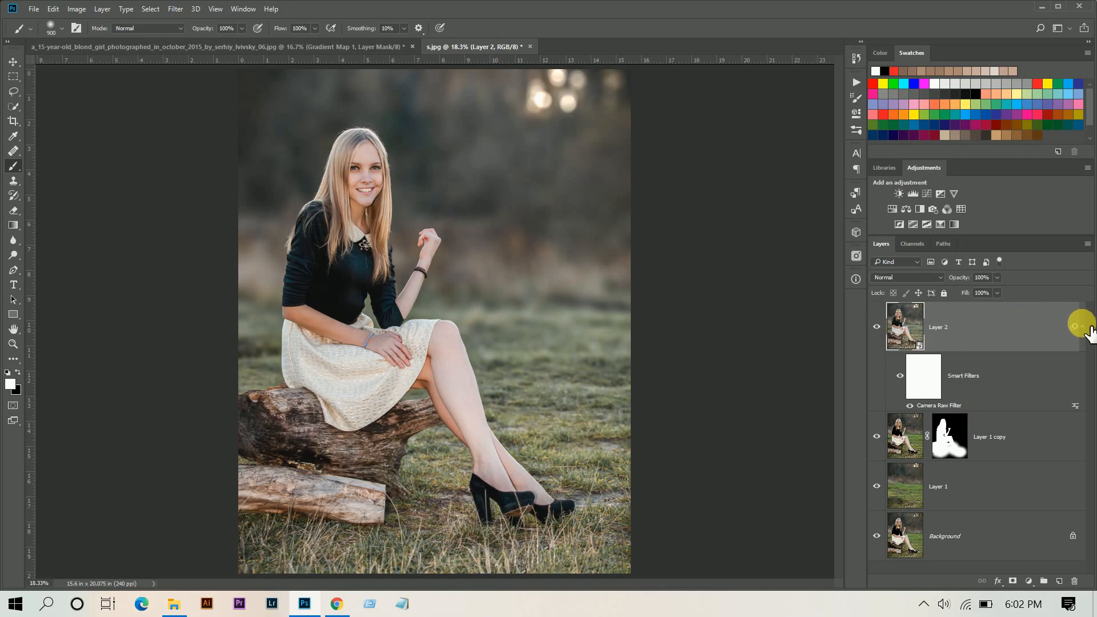
click(1081, 326)
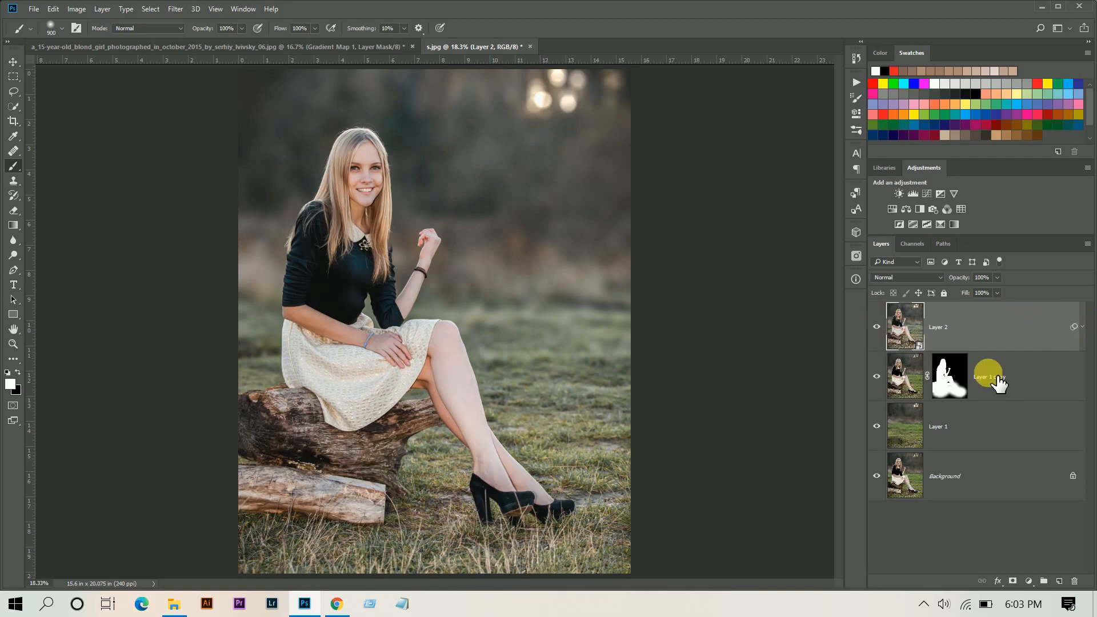
Step: Add a Gradient fill layer above Layer 2 using the Neutral Density preset
click(1028, 580)
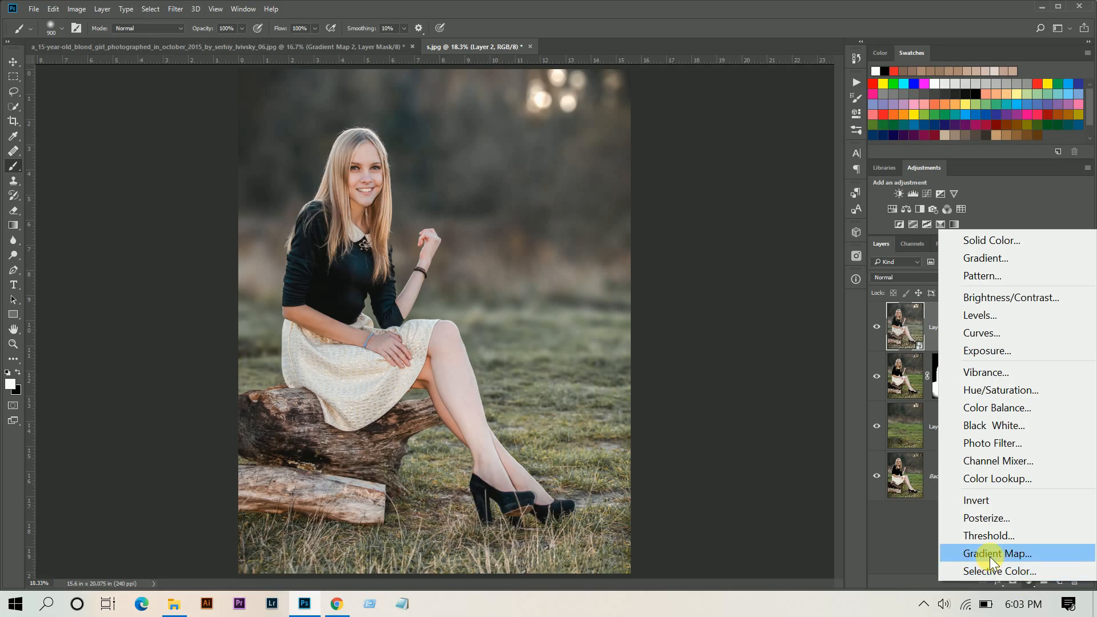
click(999, 257)
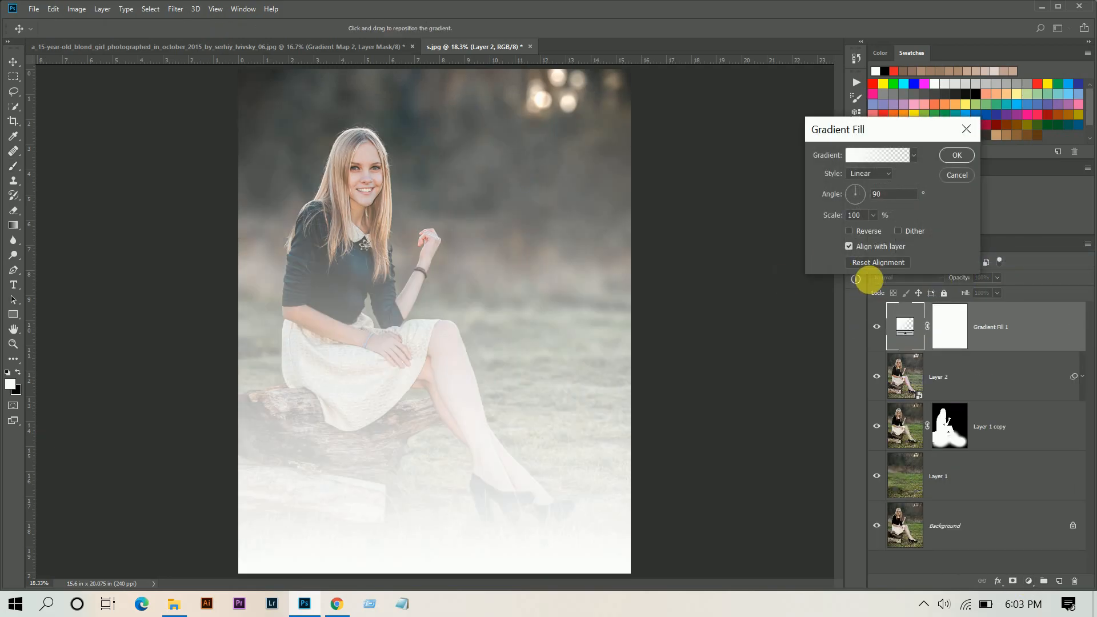
click(868, 156)
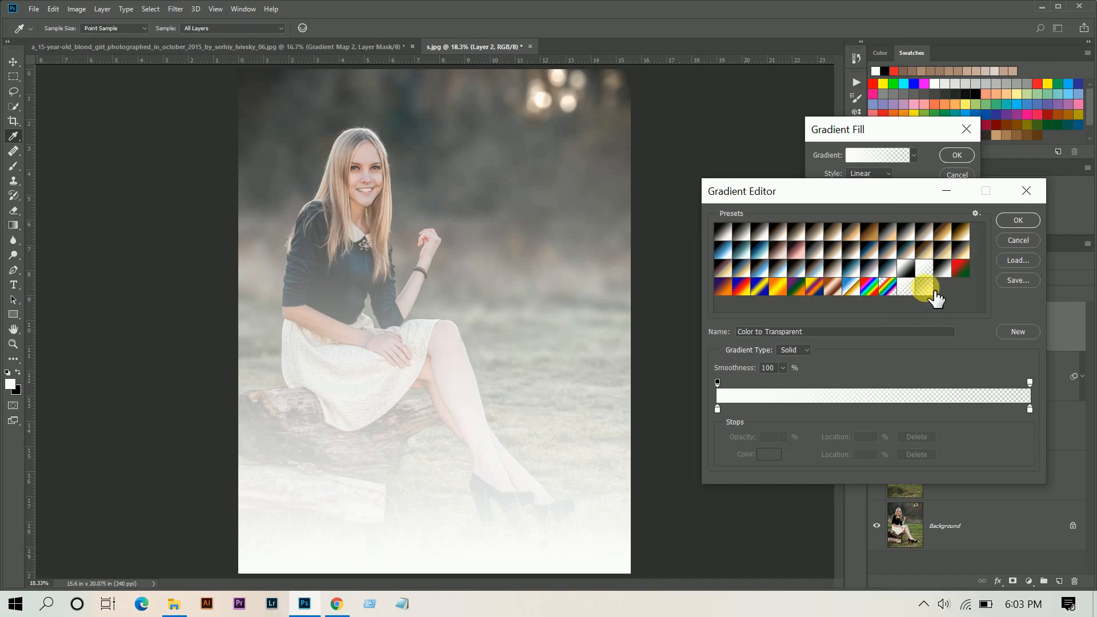
click(924, 287)
Step: Set the gradient's opacity stop at location 0 to 66%, shift the gradient slightly down on the canvas and apply the fill
click(717, 408)
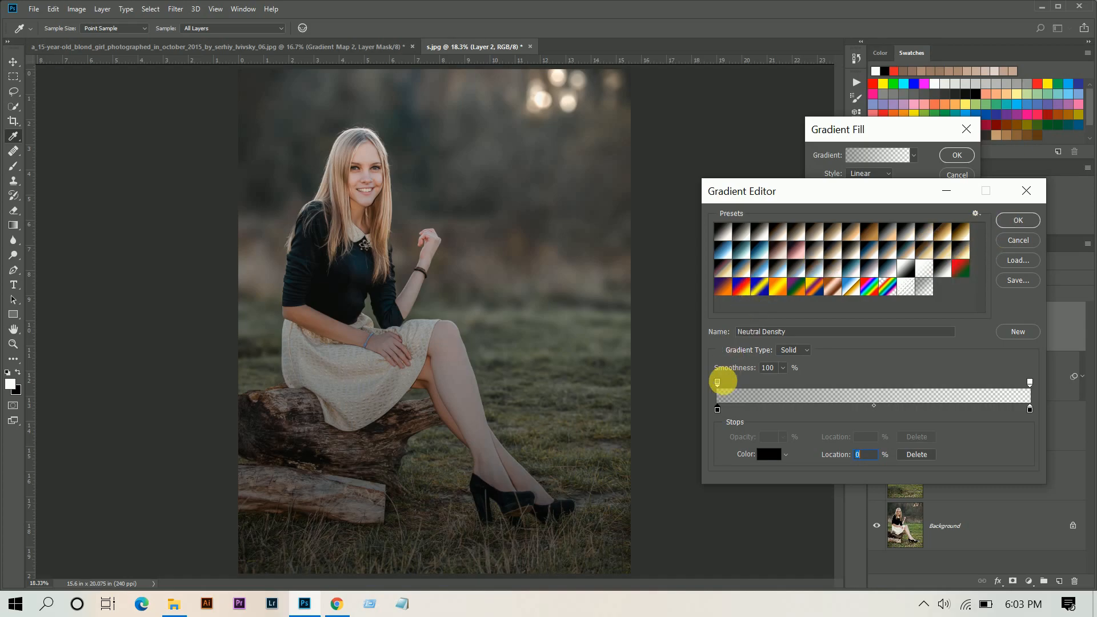
click(718, 381)
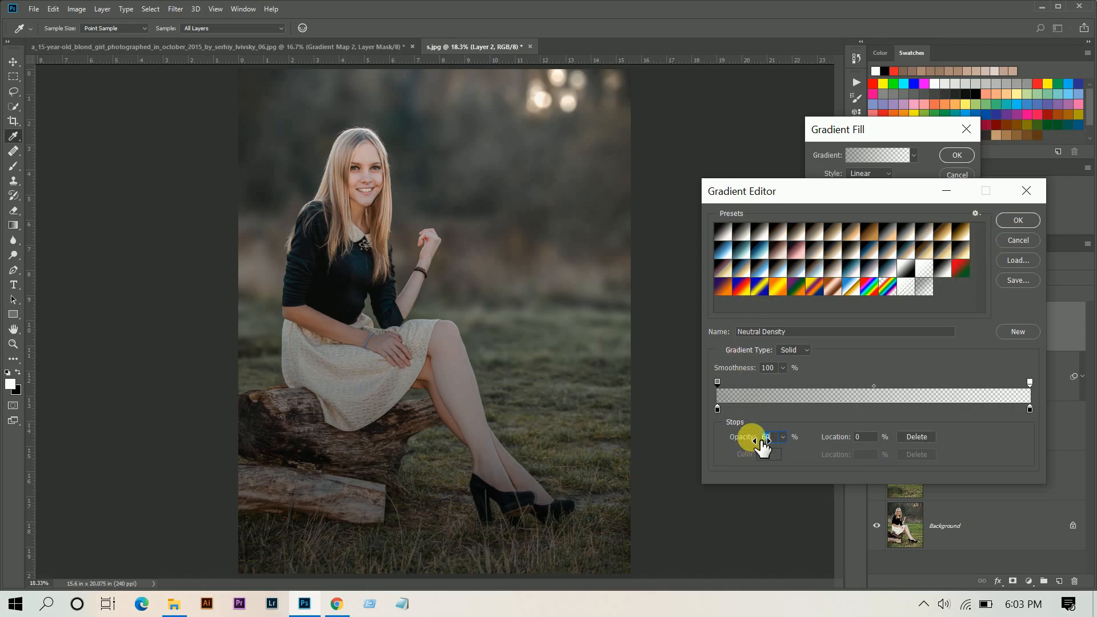
mouse_move(762, 443)
mouse_down()
mouse_move(785, 448)
mouse_move(754, 449)
mouse_up()
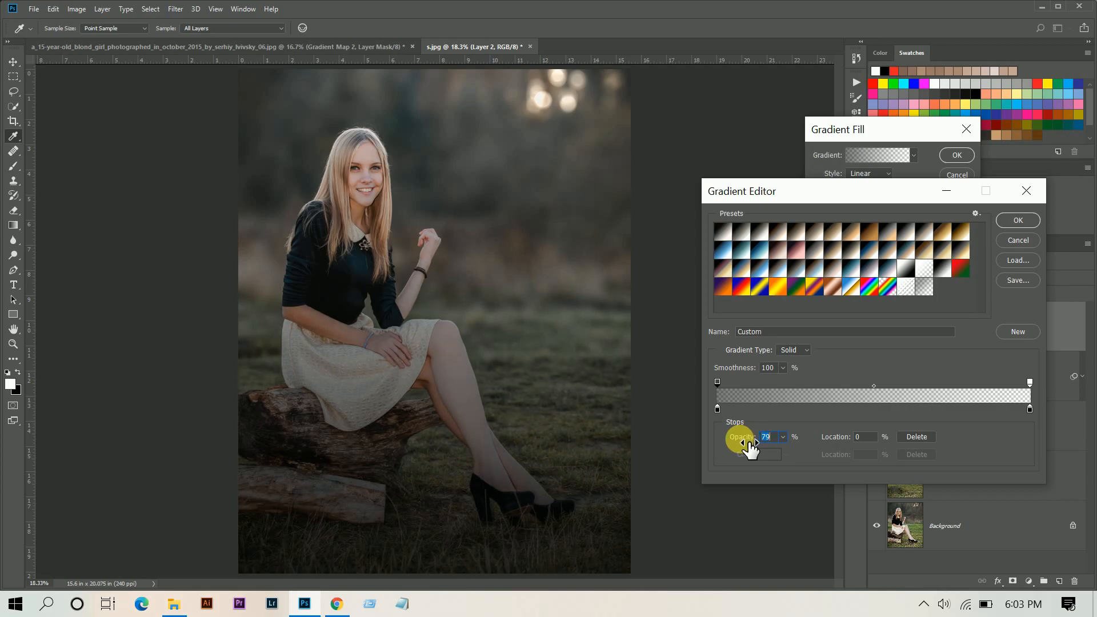
drag(750, 449, 745, 450)
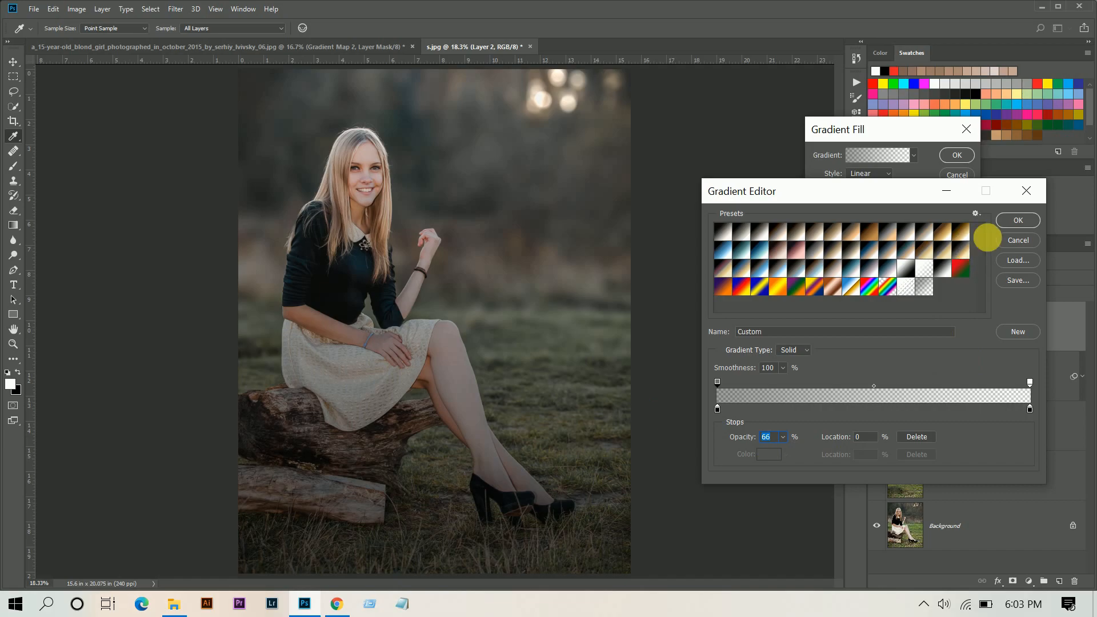
click(1018, 223)
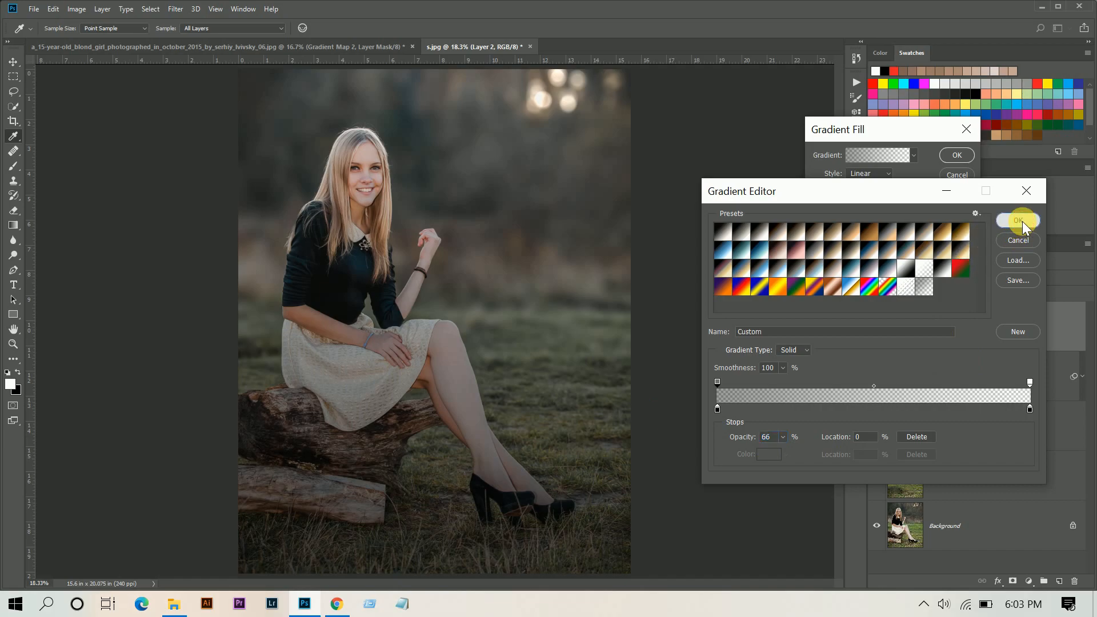
drag(482, 172, 487, 207)
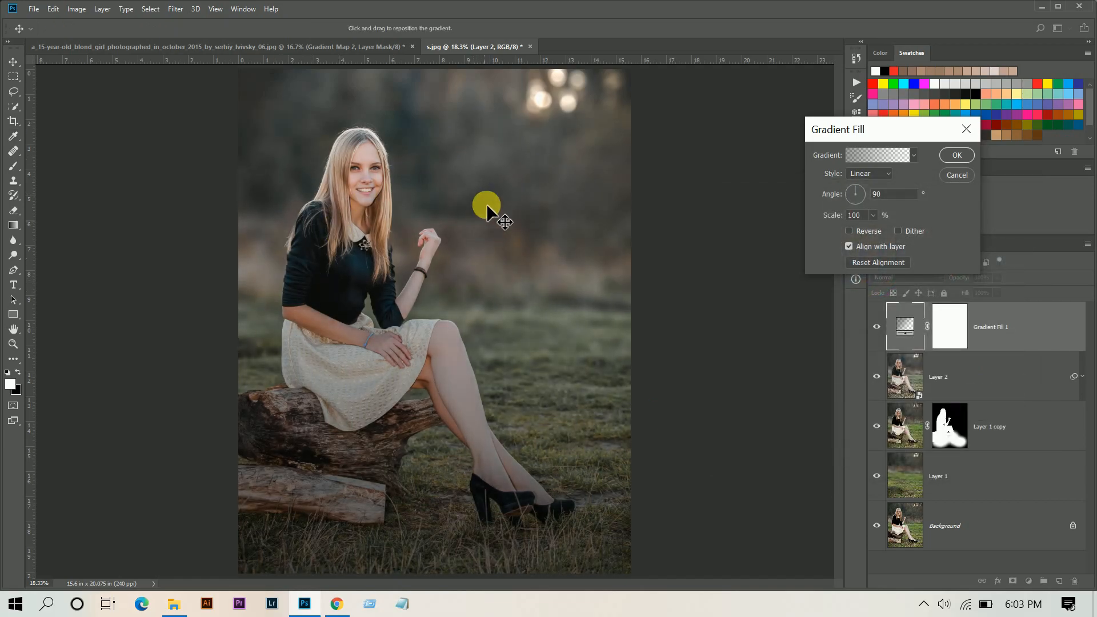
click(957, 154)
key(b)
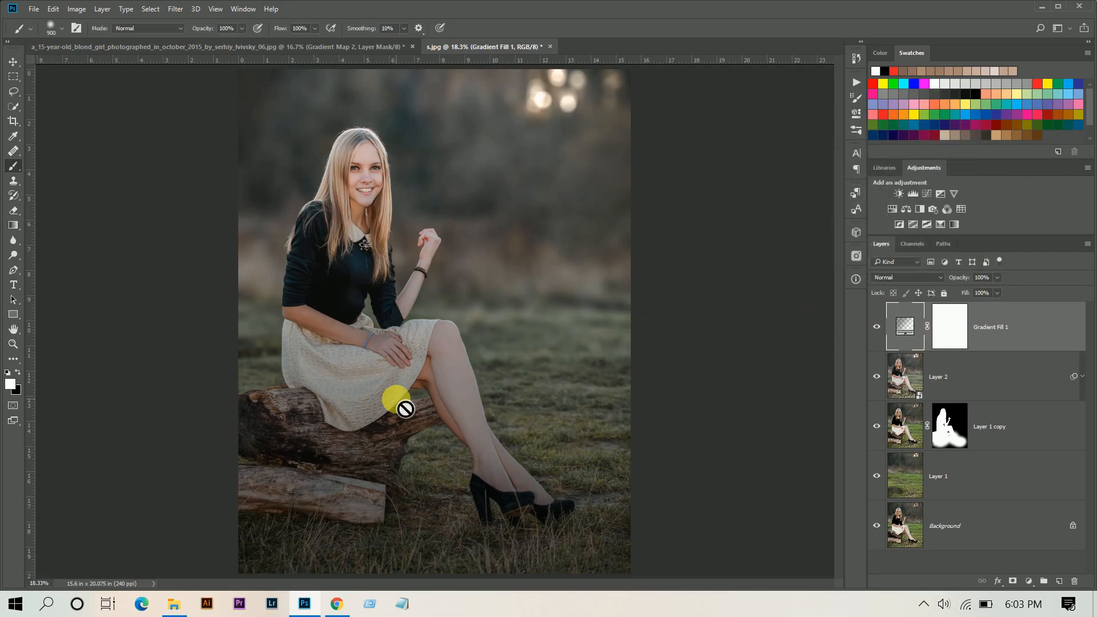
Step: Hide and reshow the Gradient Fill 1 layer several times to compare the photo with and without the darkening
click(876, 327)
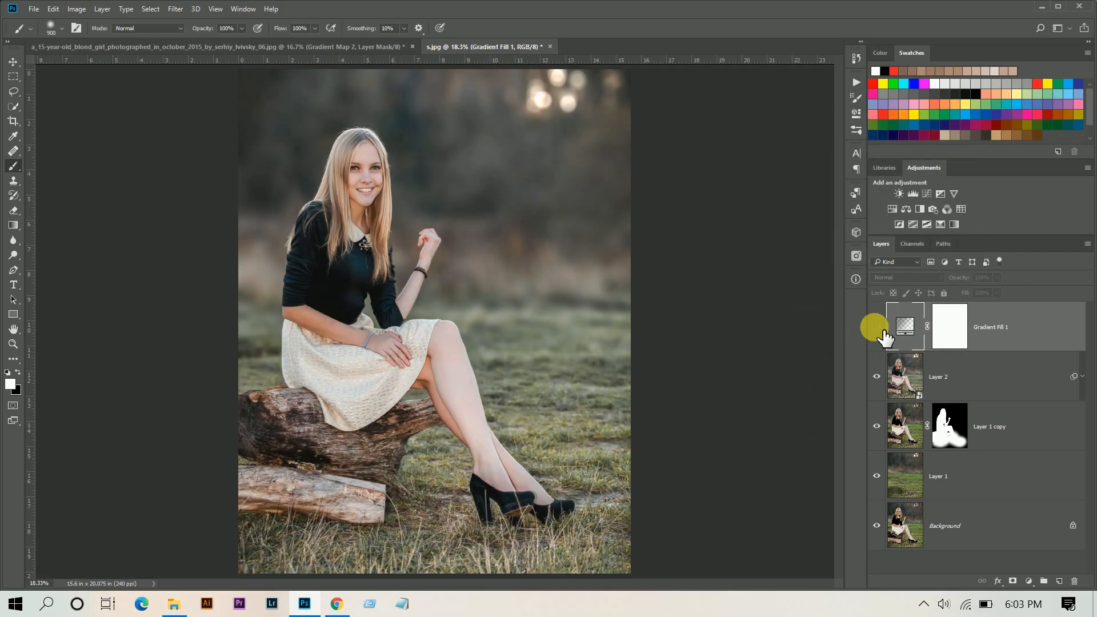
click(876, 326)
click(876, 326)
click(876, 327)
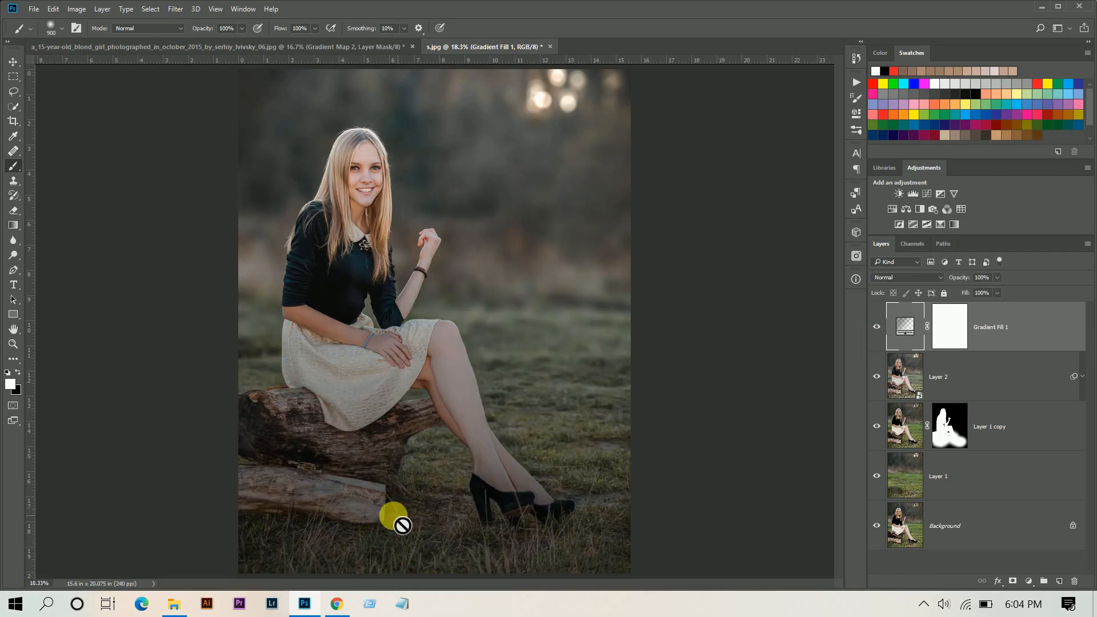
click(876, 327)
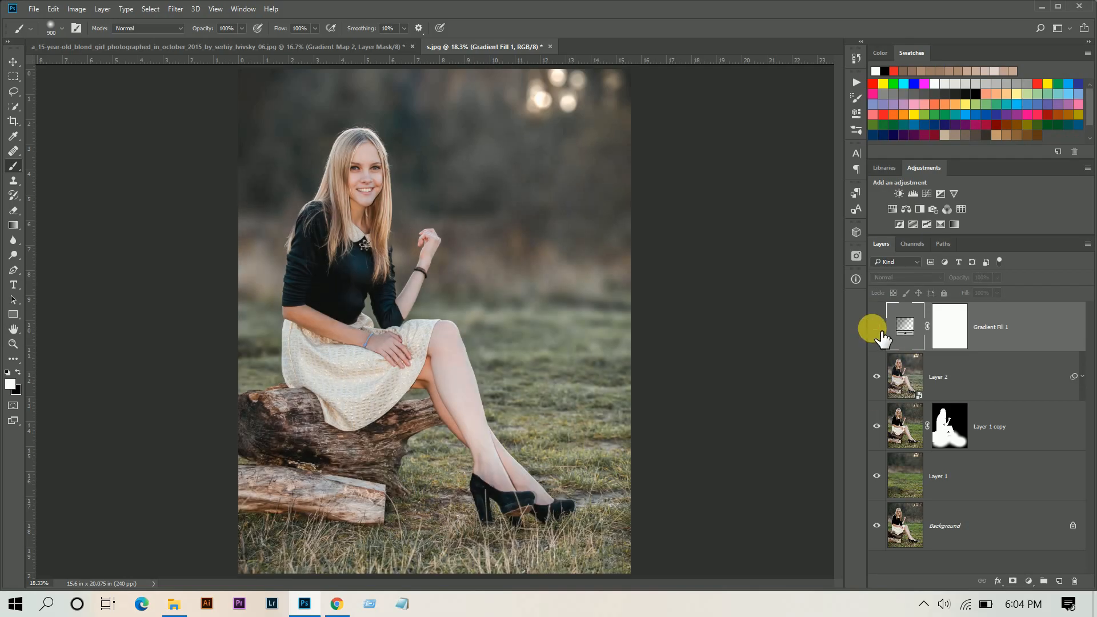
click(876, 327)
Step: Draw a vertical black-to-white gradient on the Gradient Fill 1 mask from the woman's knees past the photo's lower edge, and check the layer's effect
click(959, 336)
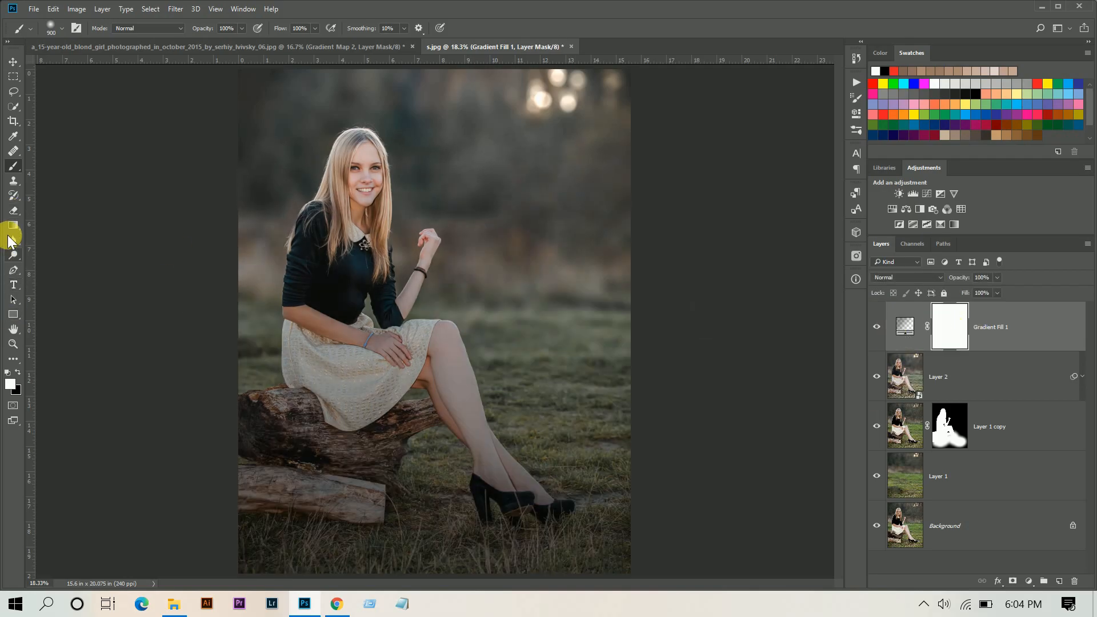
drag(12, 225, 69, 231)
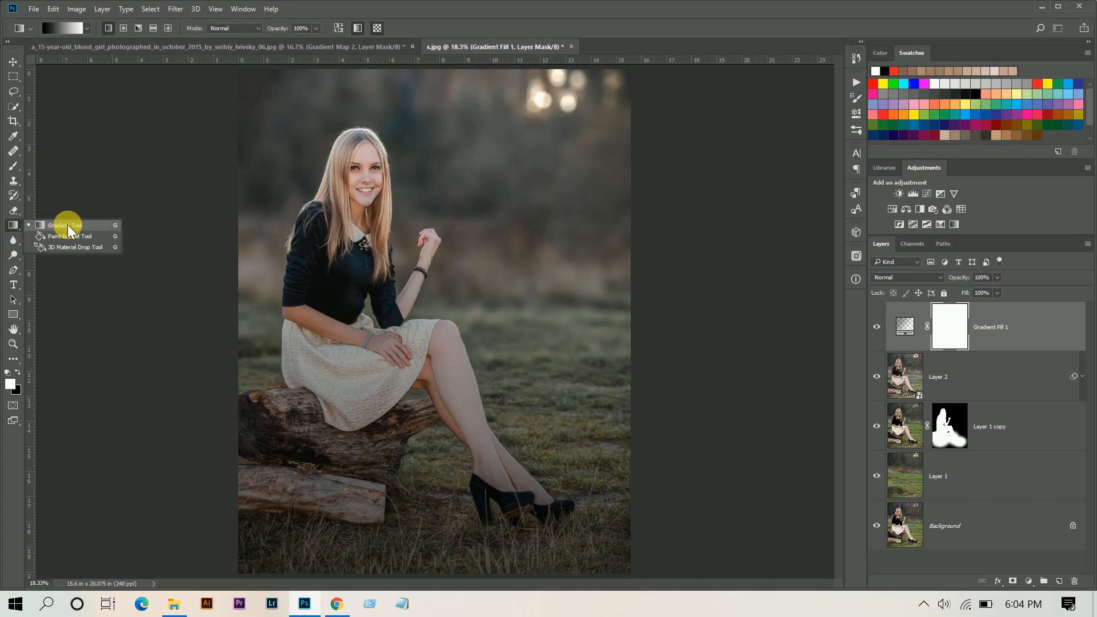
click(62, 28)
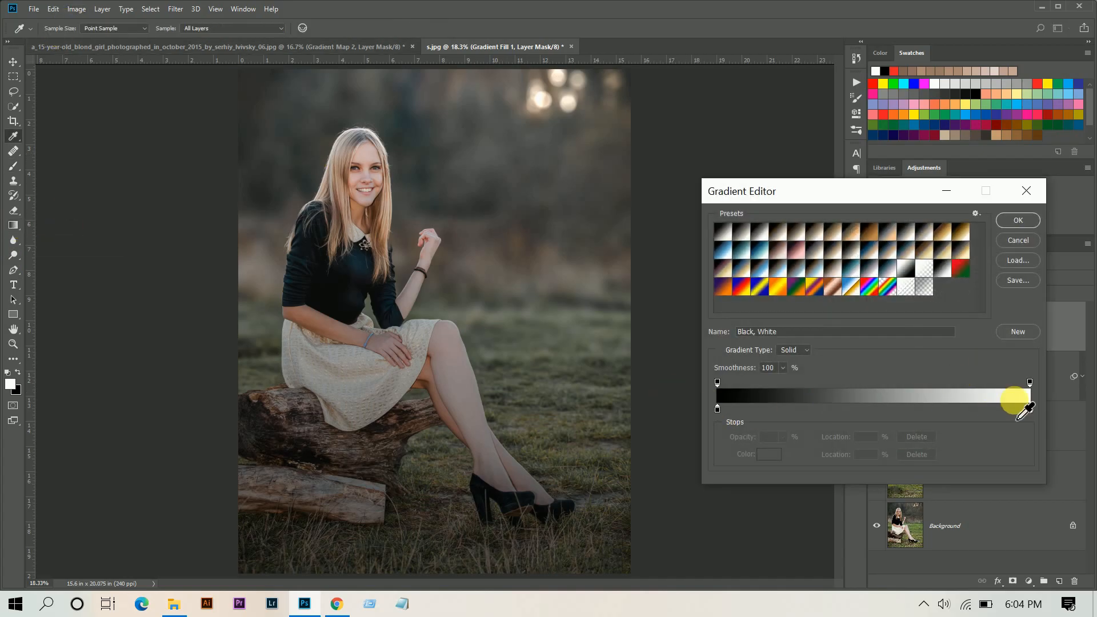
click(1018, 222)
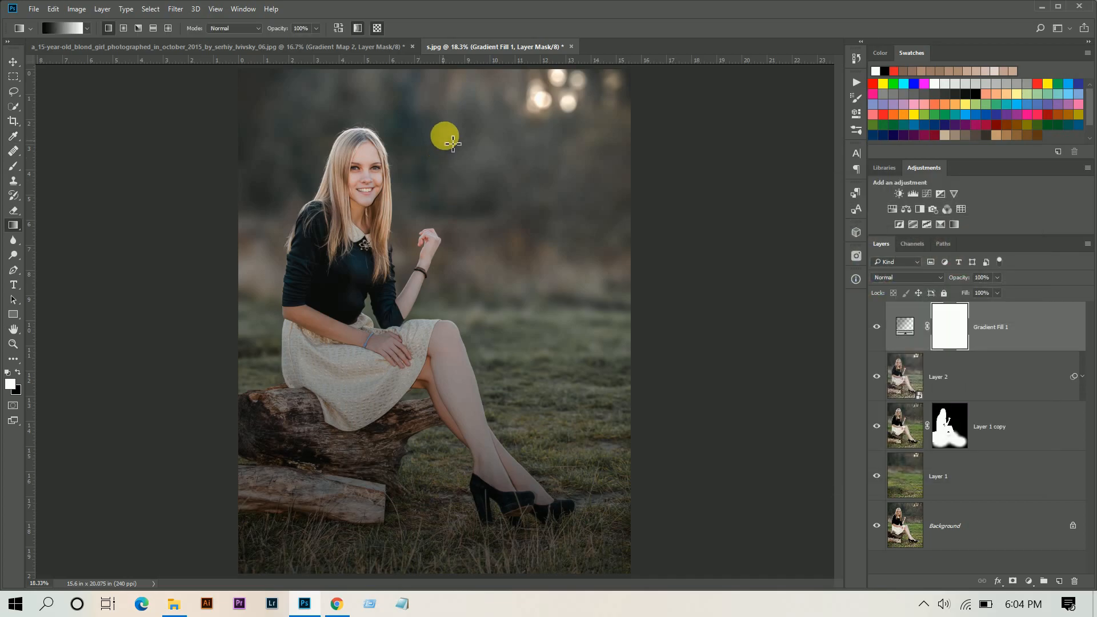
drag(451, 146, 447, 578)
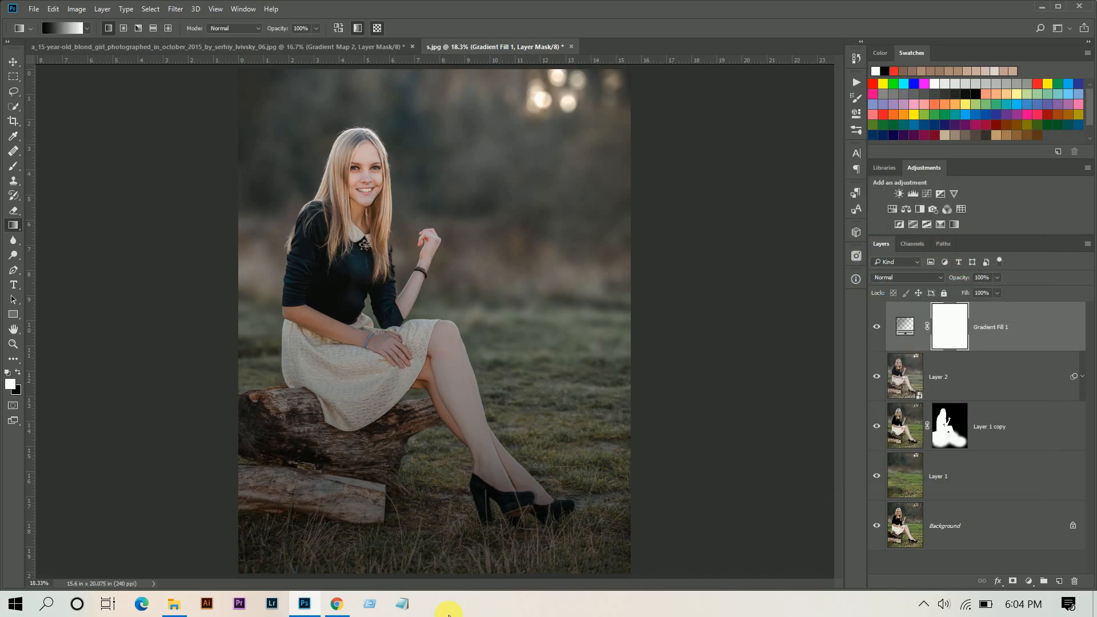
drag(428, 372, 440, 614)
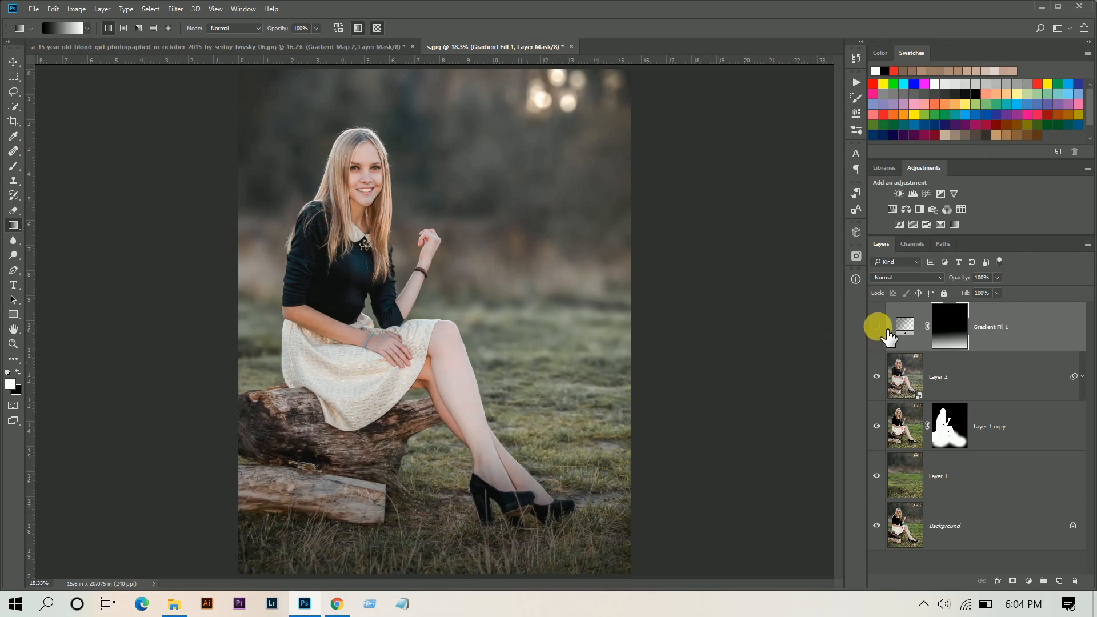
click(876, 327)
click(877, 327)
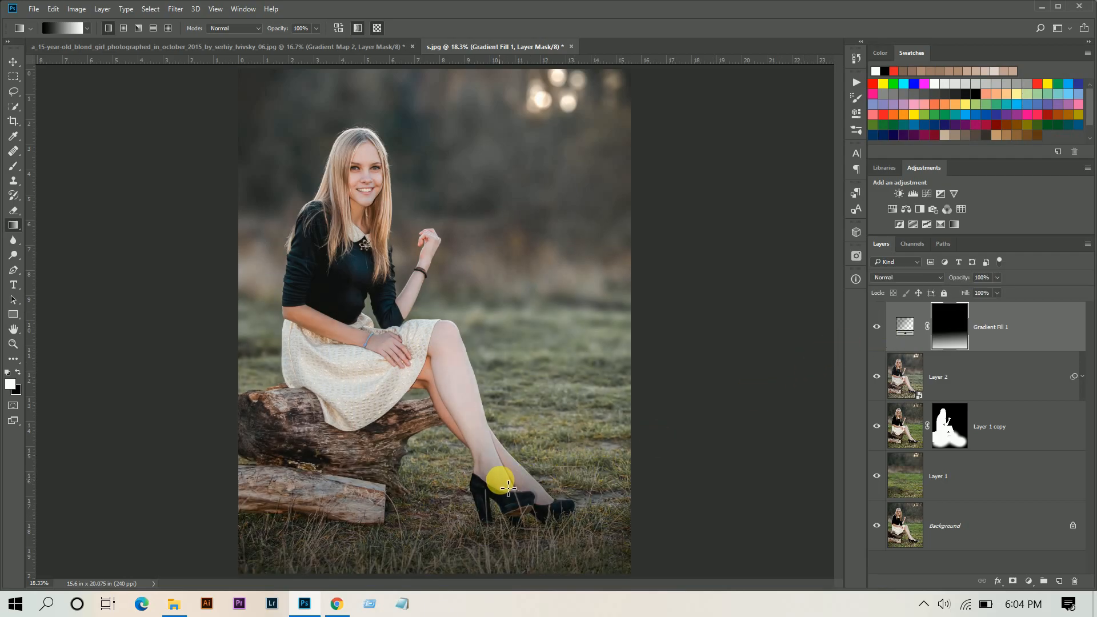
Step: Paint black on the Gradient Fill 1 mask over the woman's lower legs and shoes to remove the darkening there
click(16, 167)
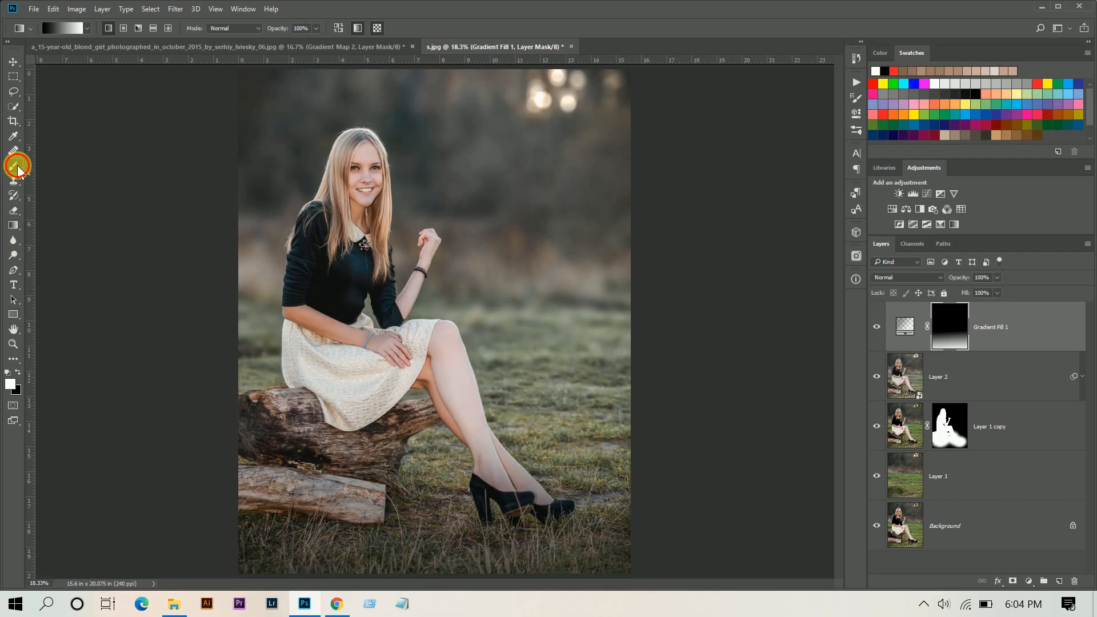
click(16, 372)
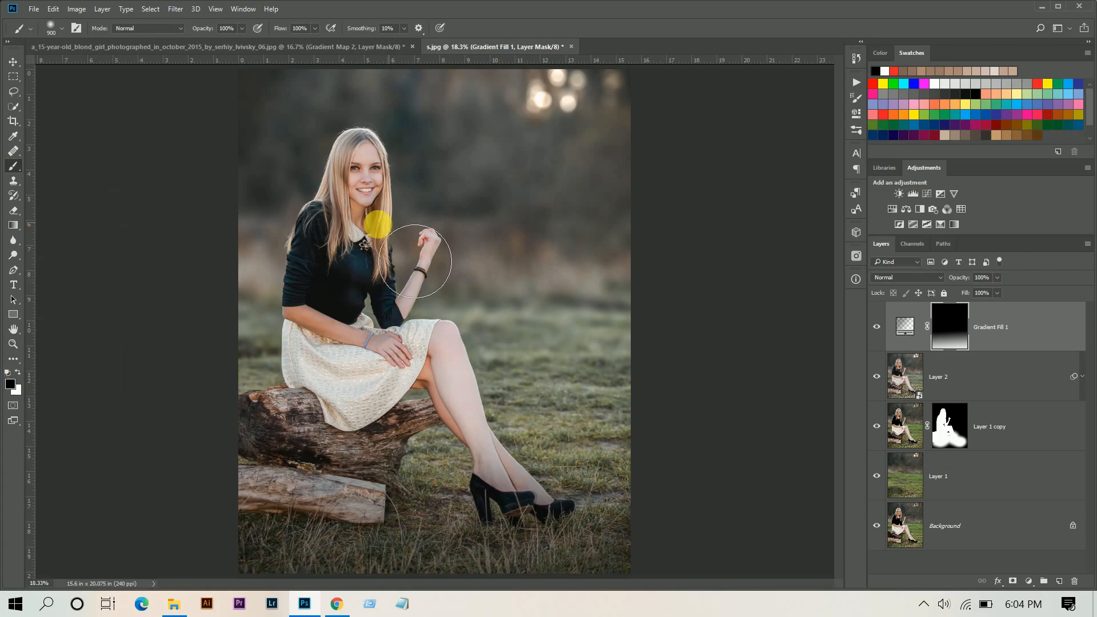
key(bracketleft)
key(bracketleft)
key(bracketleft)
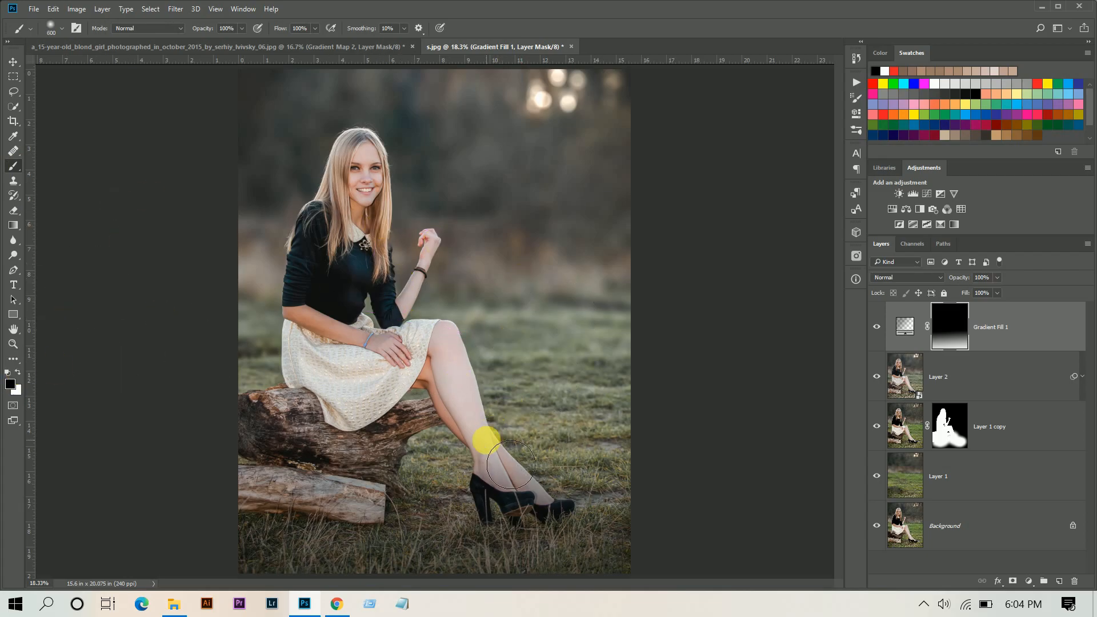
drag(490, 468, 501, 480)
key(bracketright)
key(bracketright)
mouse_move(479, 443)
mouse_down()
mouse_move(445, 382)
mouse_move(514, 499)
mouse_move(557, 510)
mouse_move(495, 504)
mouse_move(513, 496)
mouse_move(492, 465)
mouse_up()
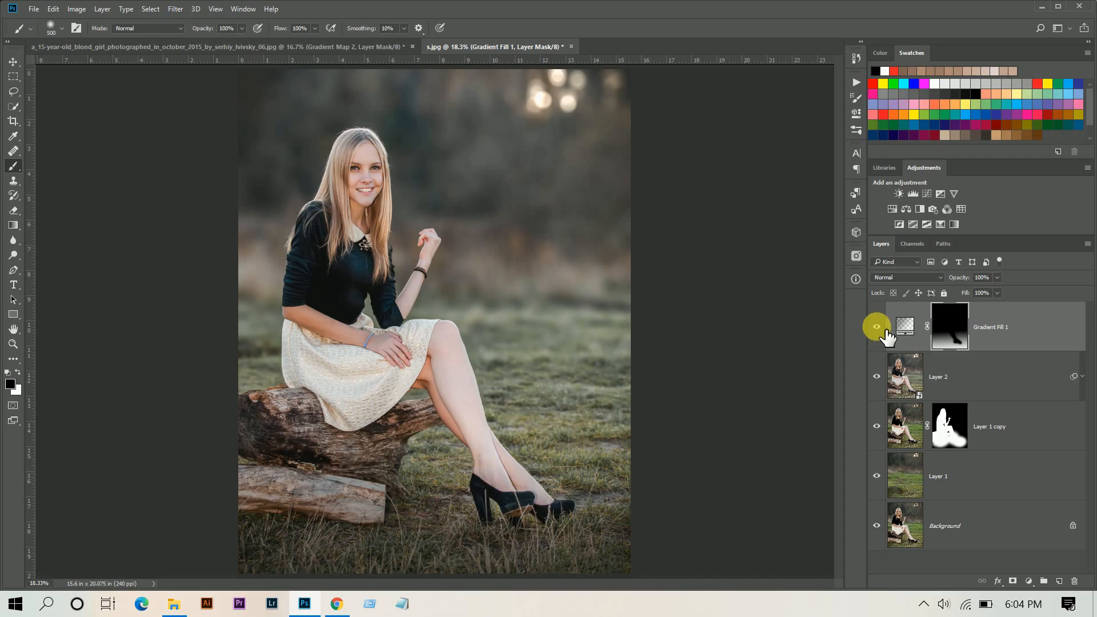
Step: Toggle the Gradient Fill 1 layer's visibility to check the darkening around the masked legs
click(876, 327)
click(876, 326)
click(876, 327)
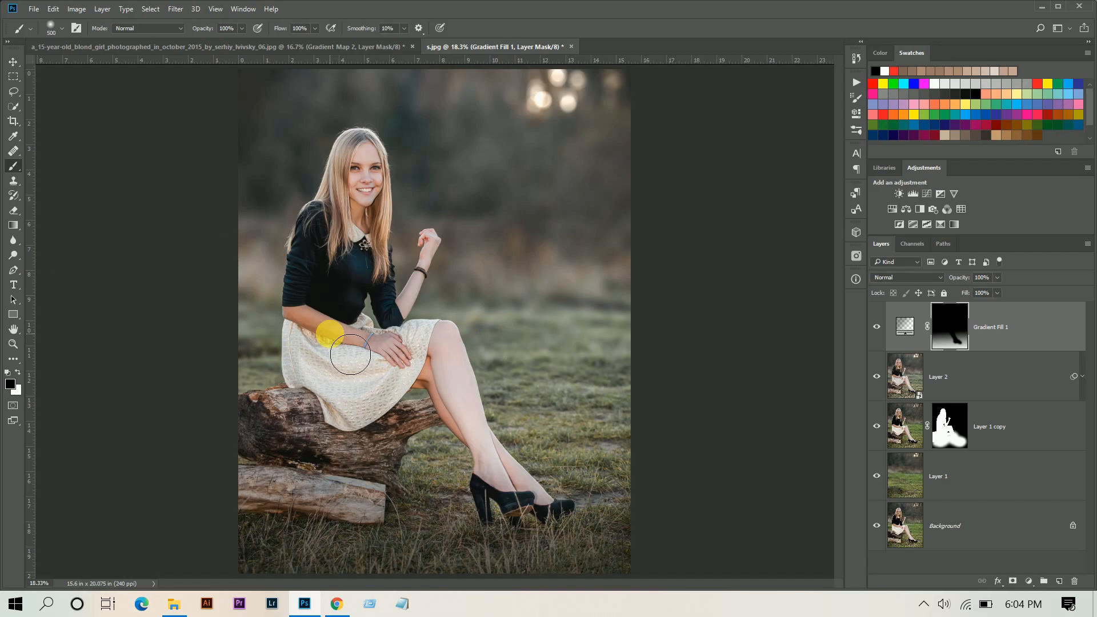
Step: Add a Gradient Map adjustment layer above Gradient Fill 1 using the Violet, Orange preset
key(ctrl+minus)
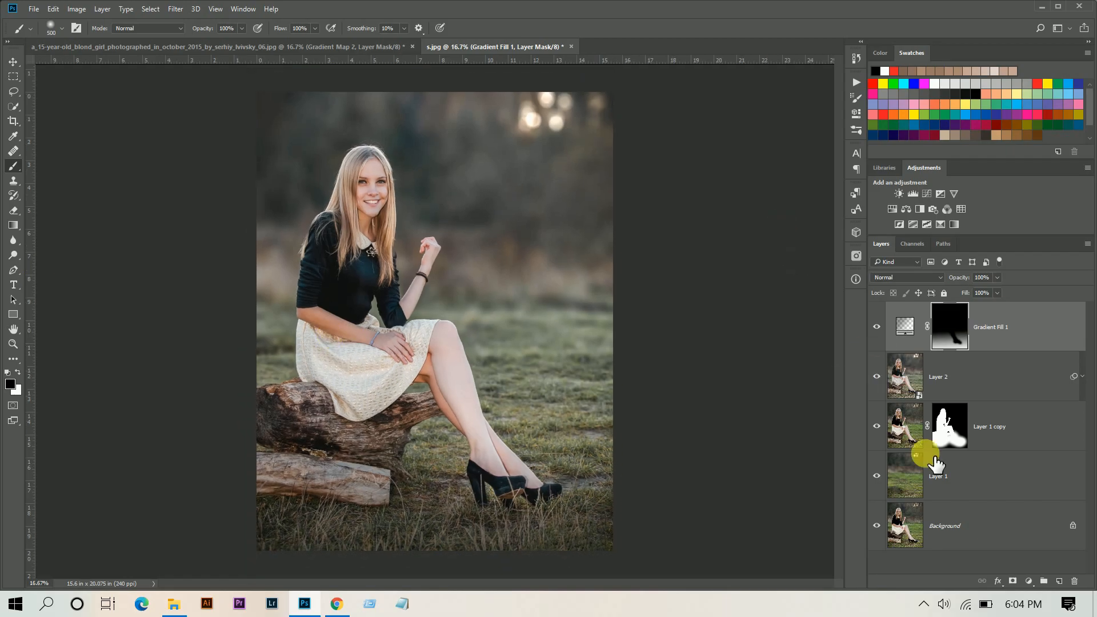
click(1028, 579)
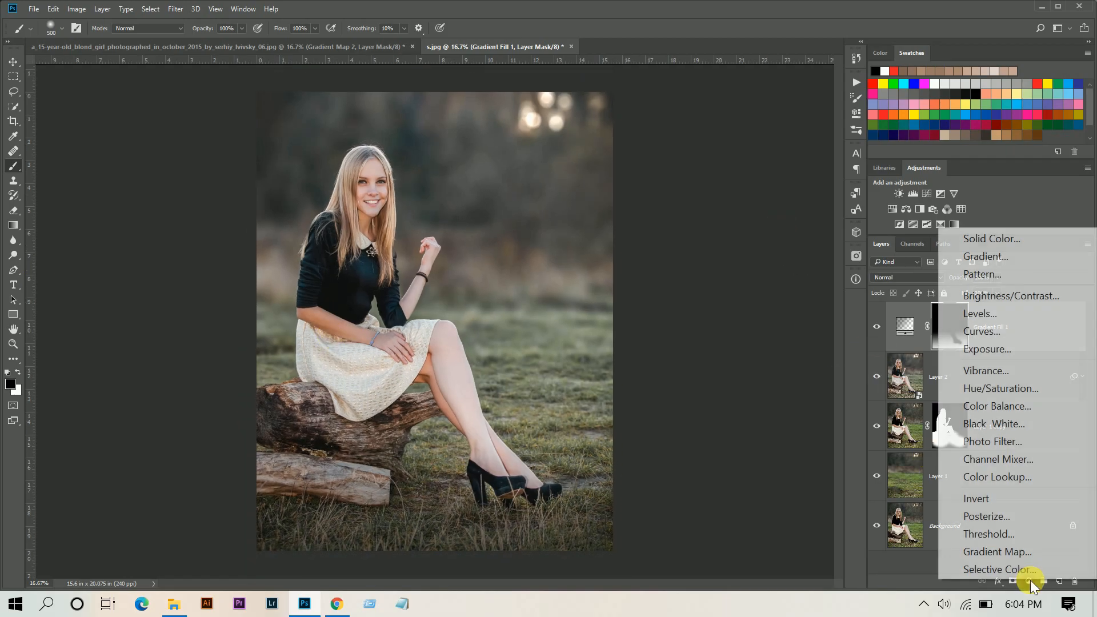
click(998, 555)
click(715, 120)
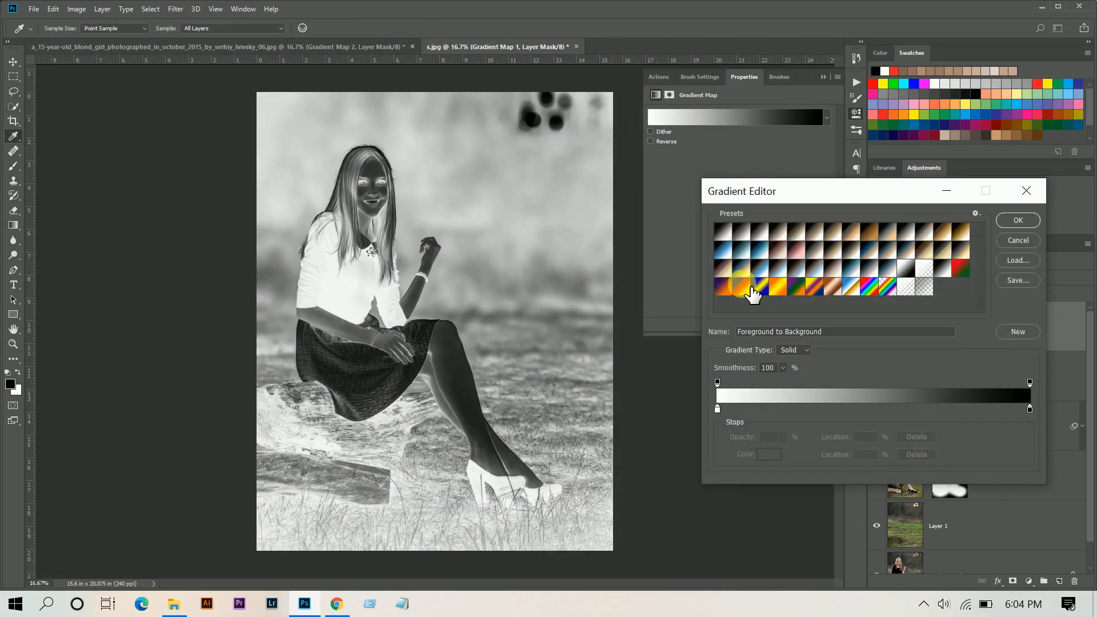
click(743, 285)
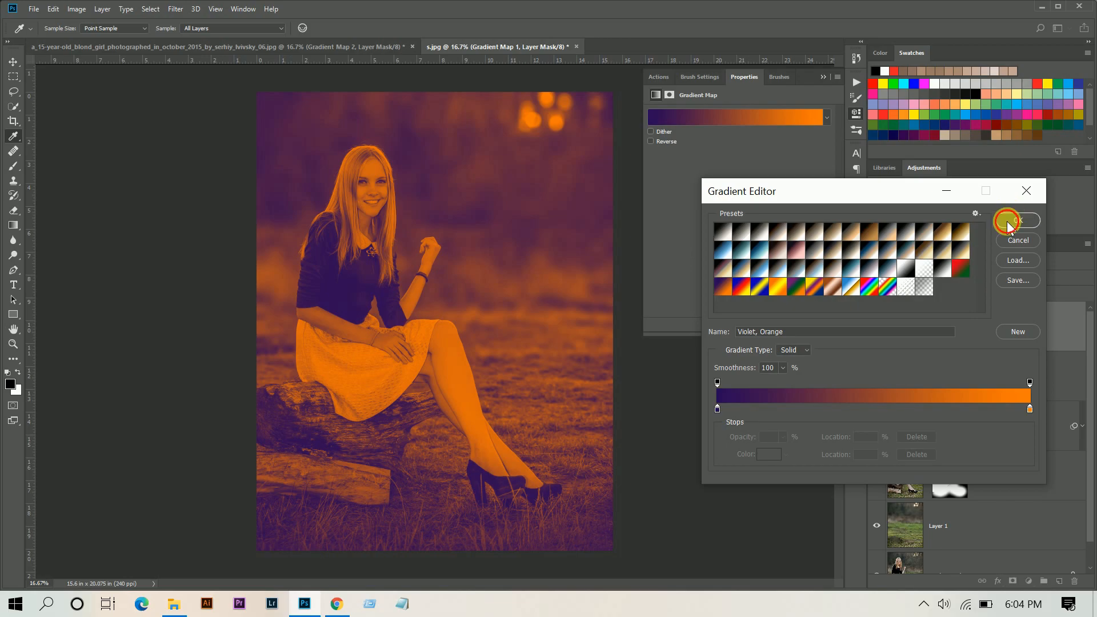
click(1008, 221)
click(824, 78)
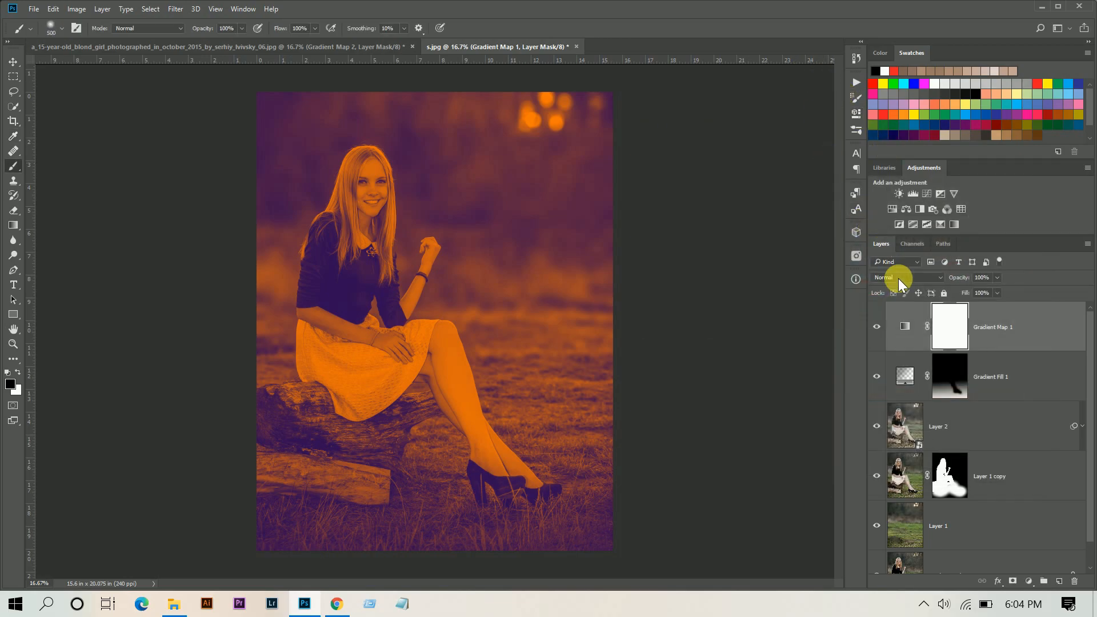
Step: Set the violet-orange Gradient Map layer to Soft Light blending at 10% opacity and check its effect
click(918, 277)
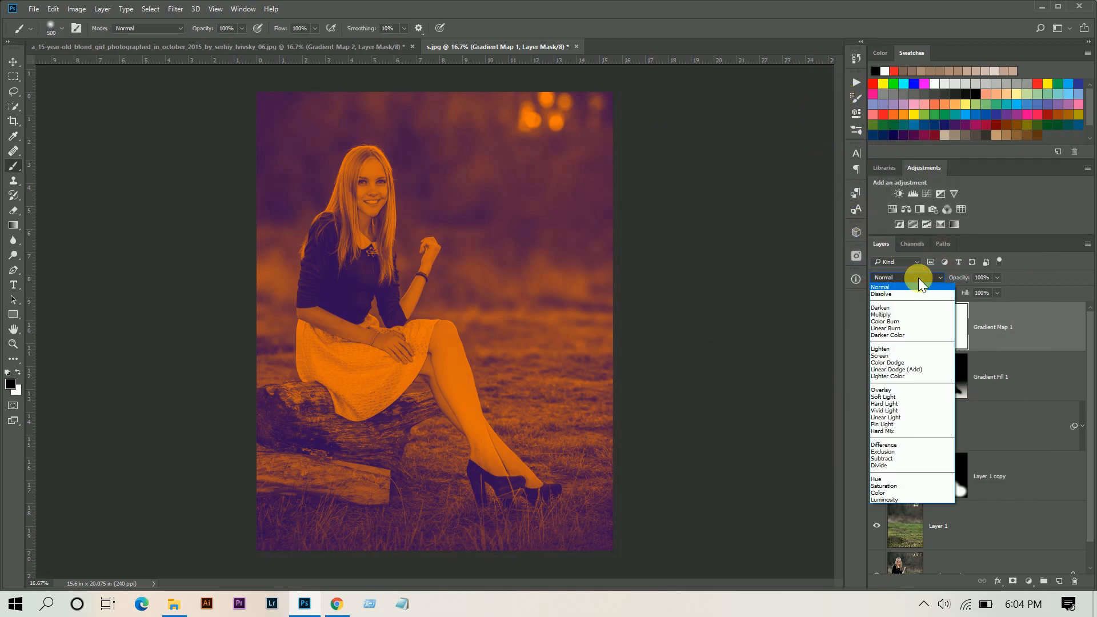
click(907, 393)
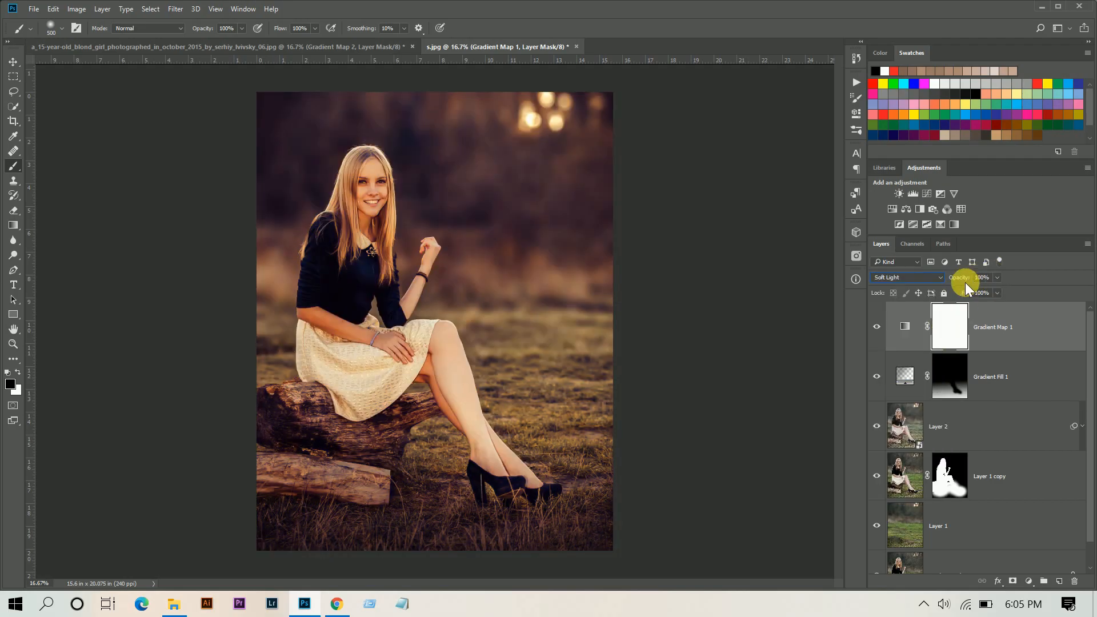
drag(967, 284, 920, 292)
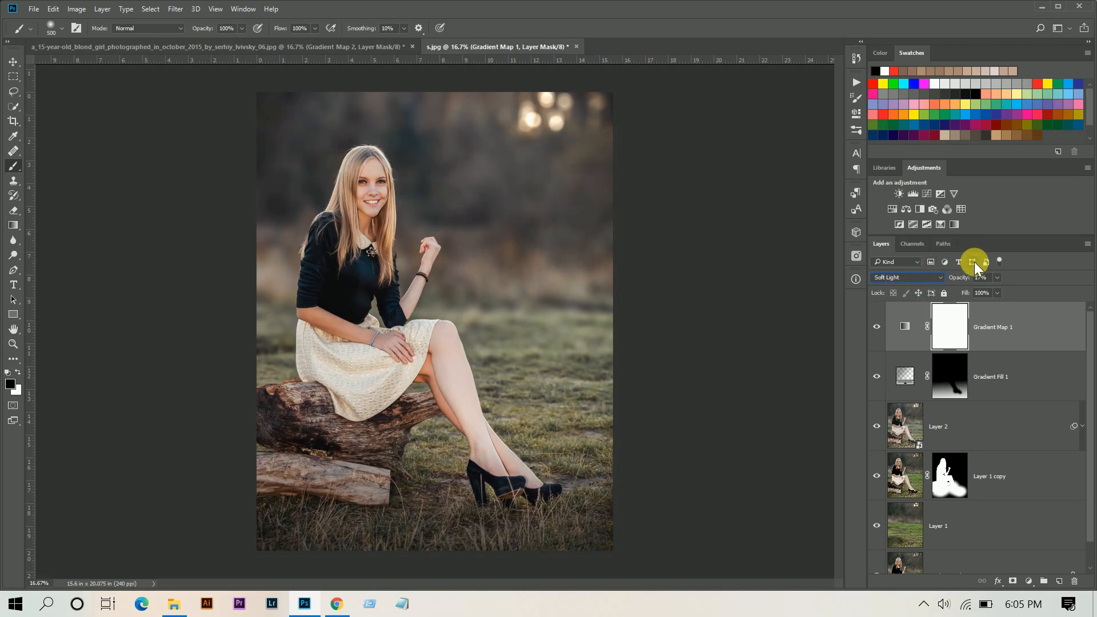
drag(991, 280, 958, 279)
text(10)
click(877, 326)
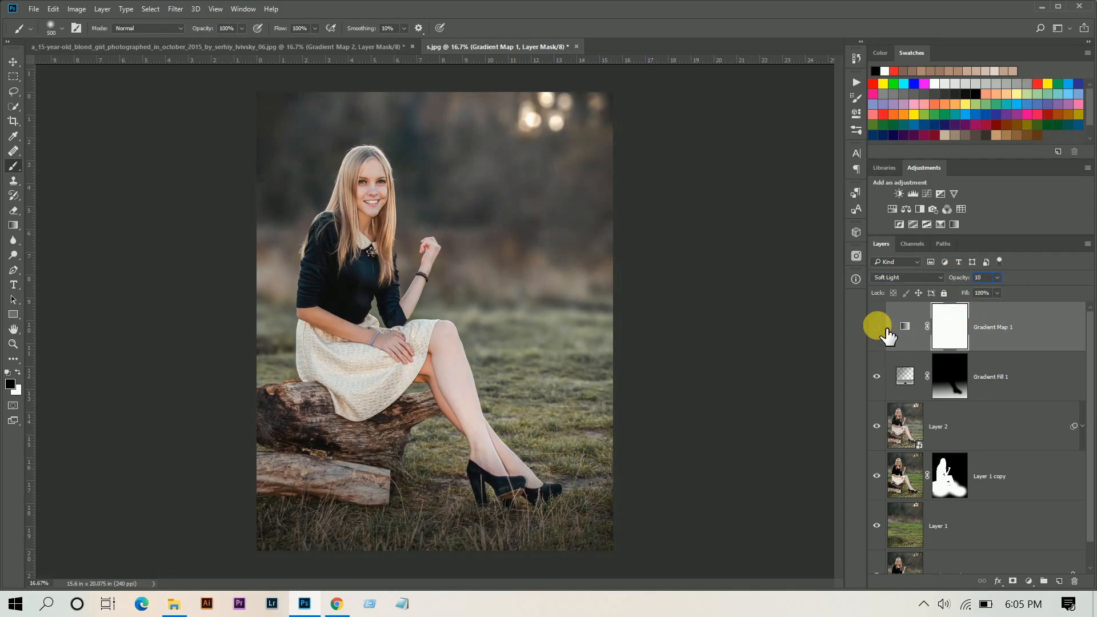
click(1062, 323)
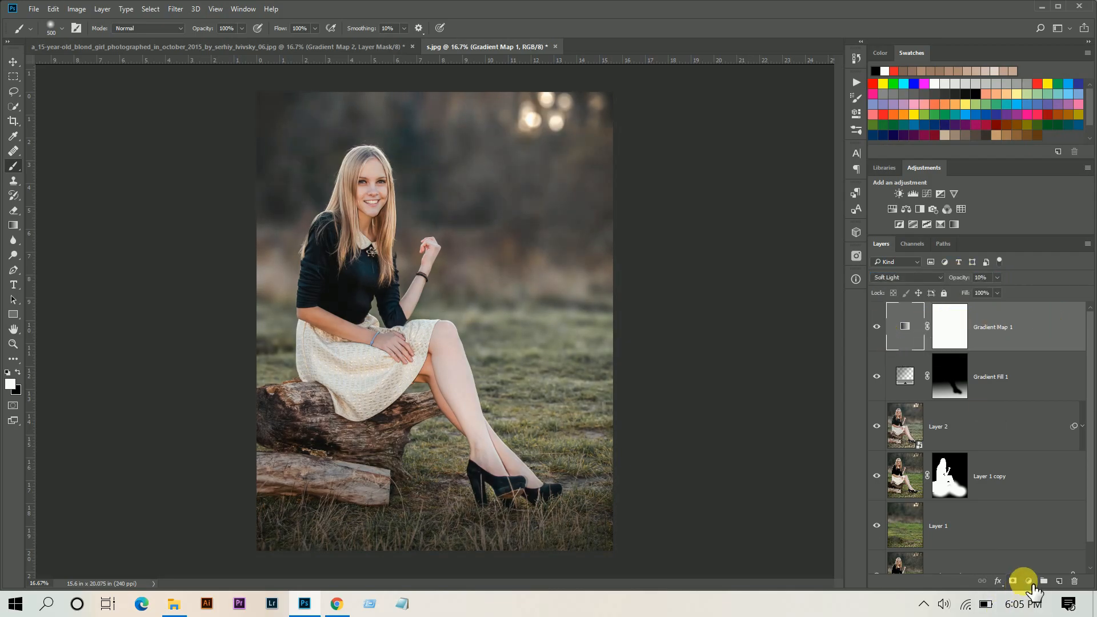
Step: Add a Color Lookup adjustment layer using the 3DLUT file Kodak 5218 Kodak 2395 (by Adobe).cube
click(1028, 581)
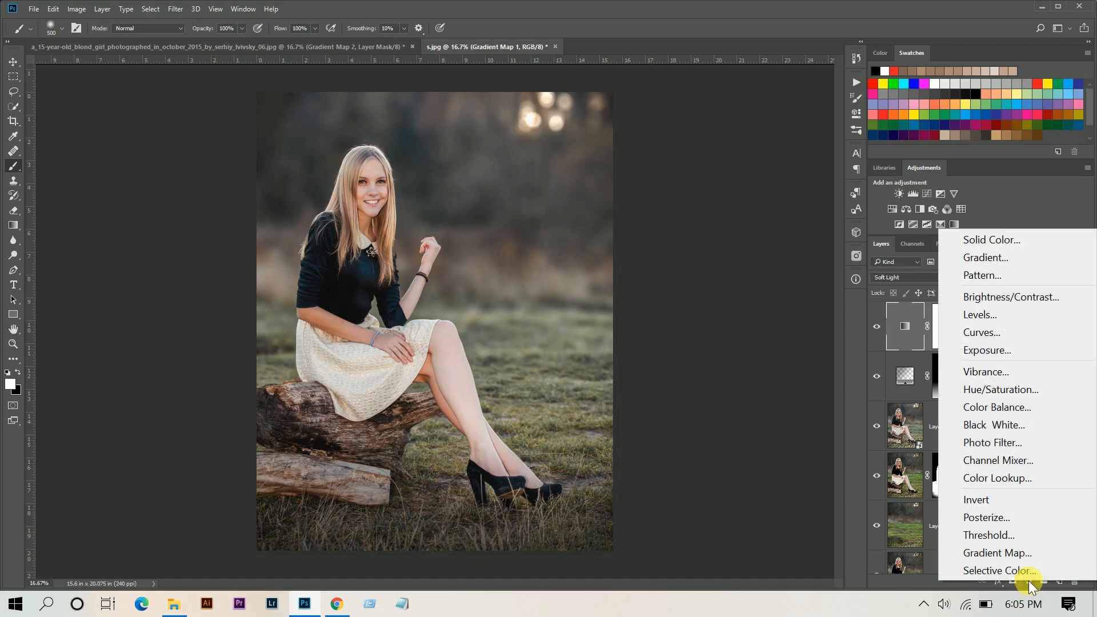
click(1022, 478)
click(798, 114)
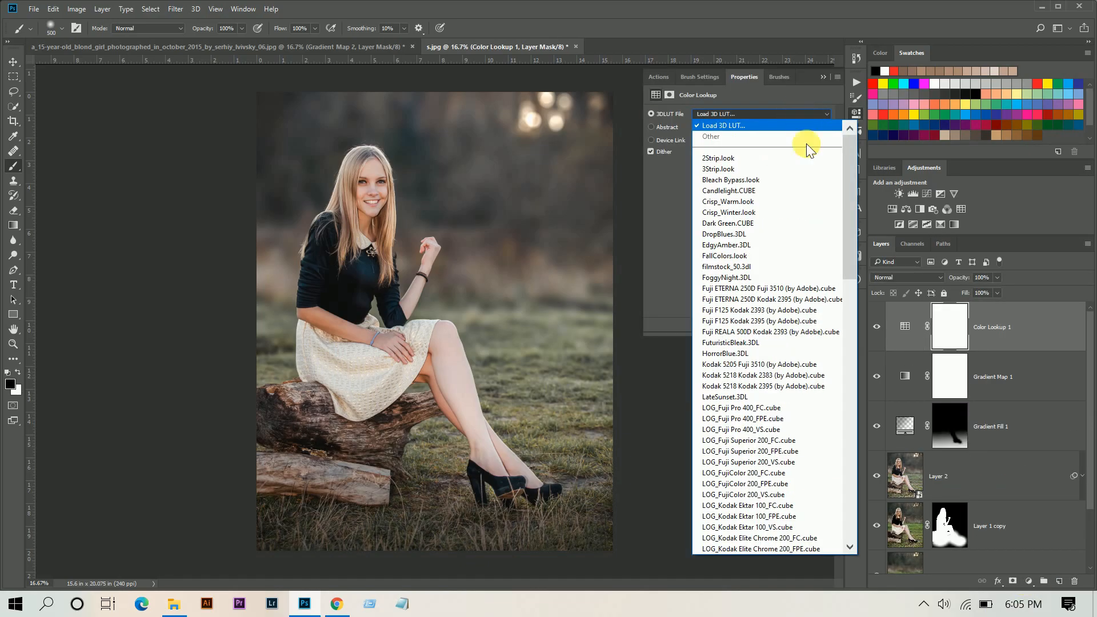
click(769, 387)
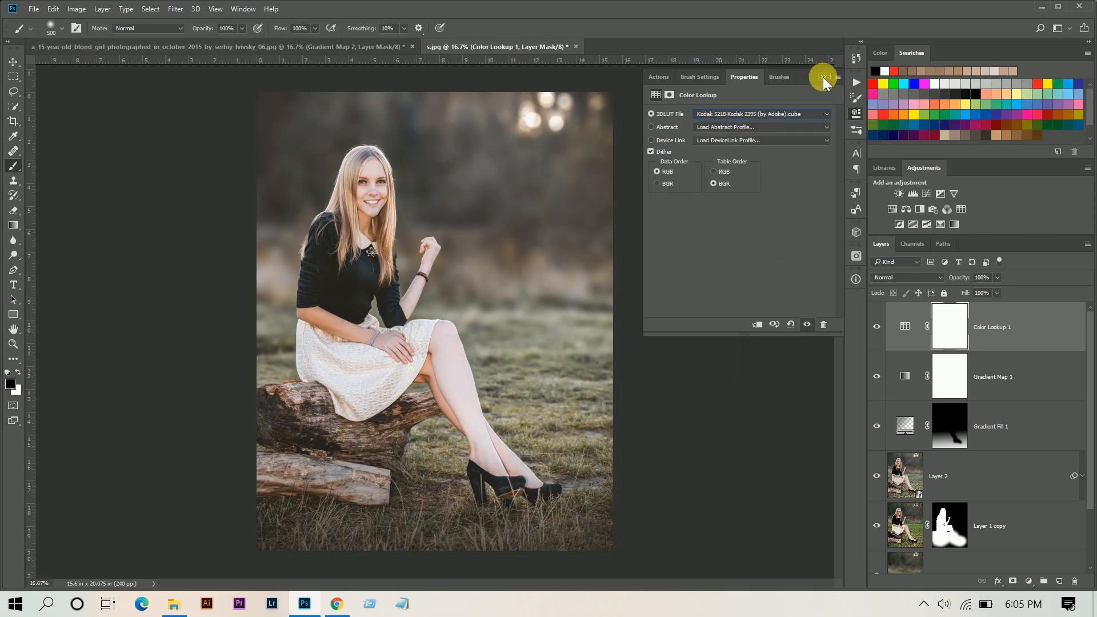
click(822, 76)
Step: Set the Color Lookup layer's opacity to 10% and compare the photo with and without it
click(876, 326)
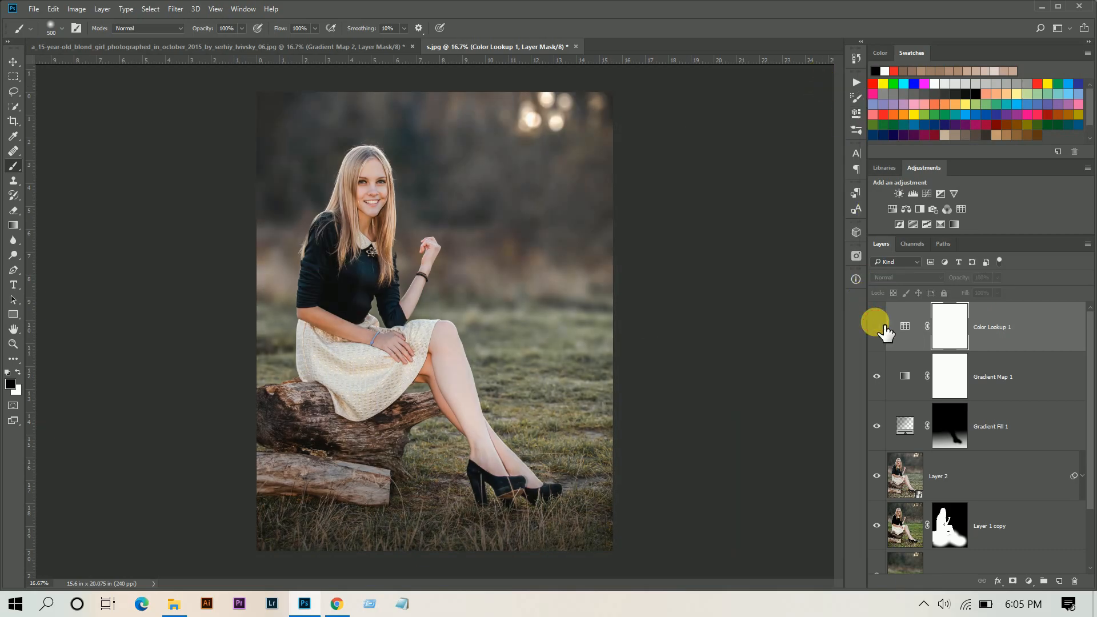
click(882, 327)
click(988, 277)
text(10)
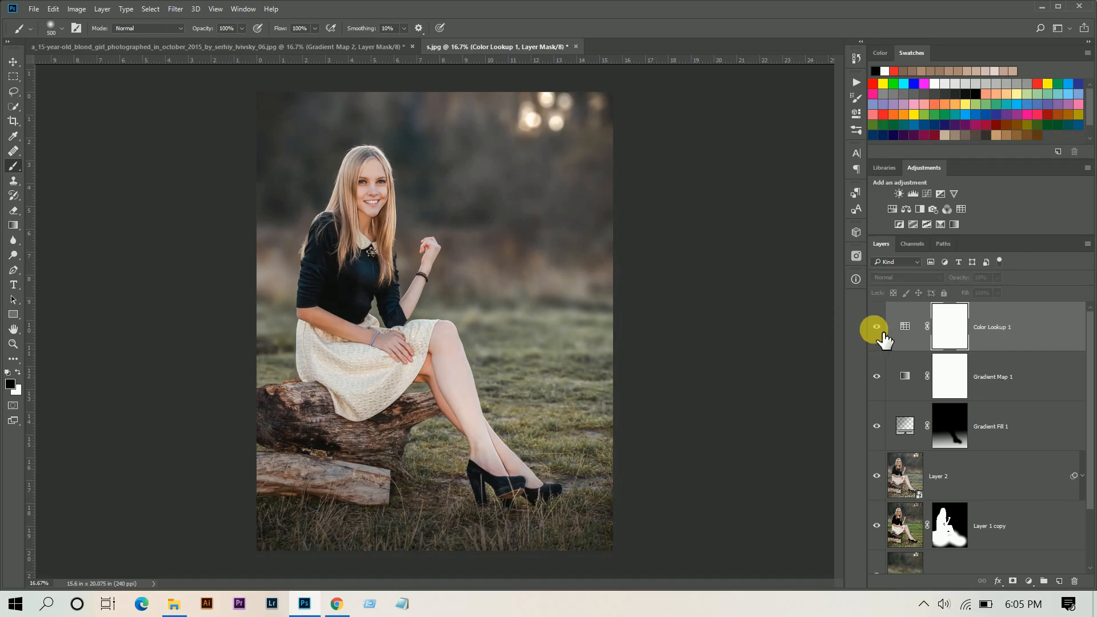
click(883, 331)
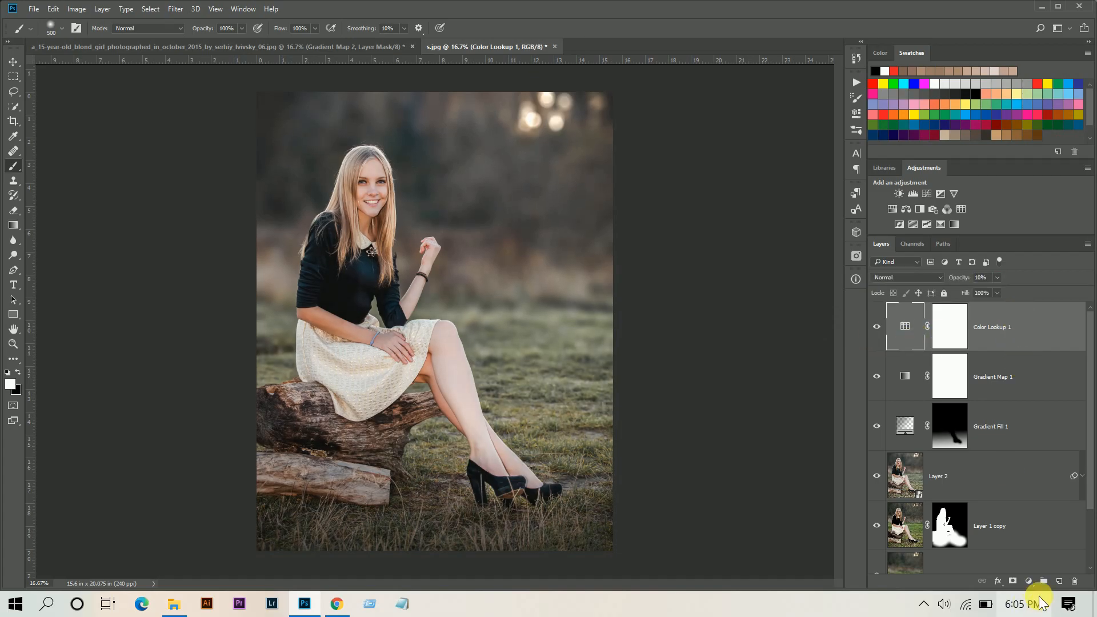
Step: Add a second Gradient Map adjustment layer above the Color Lookup layer using the Gold 2 preset
click(1028, 581)
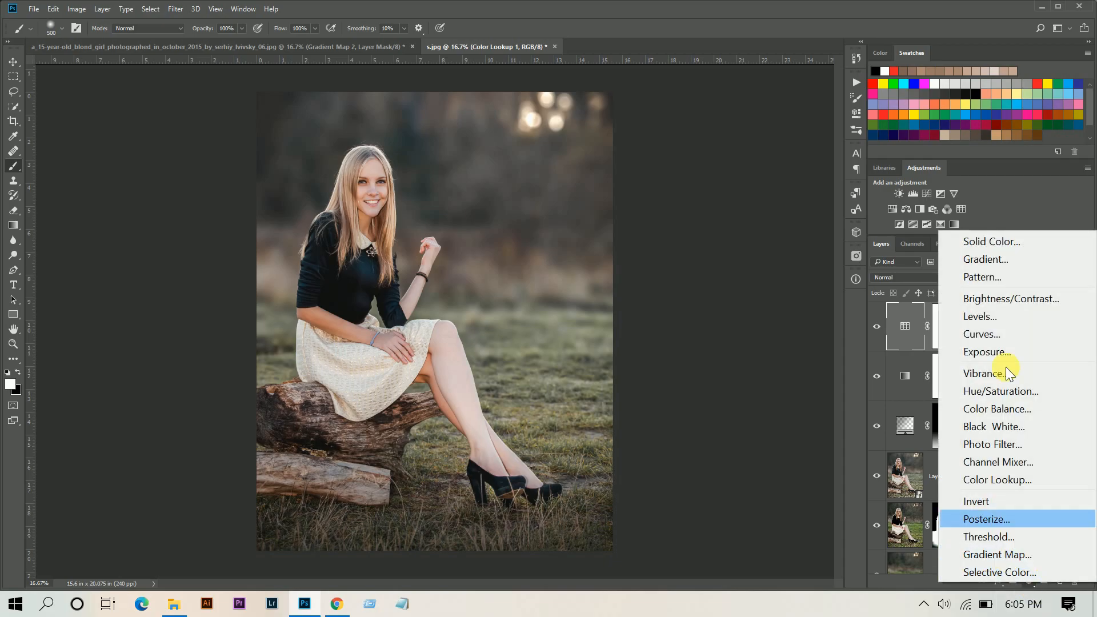
click(997, 554)
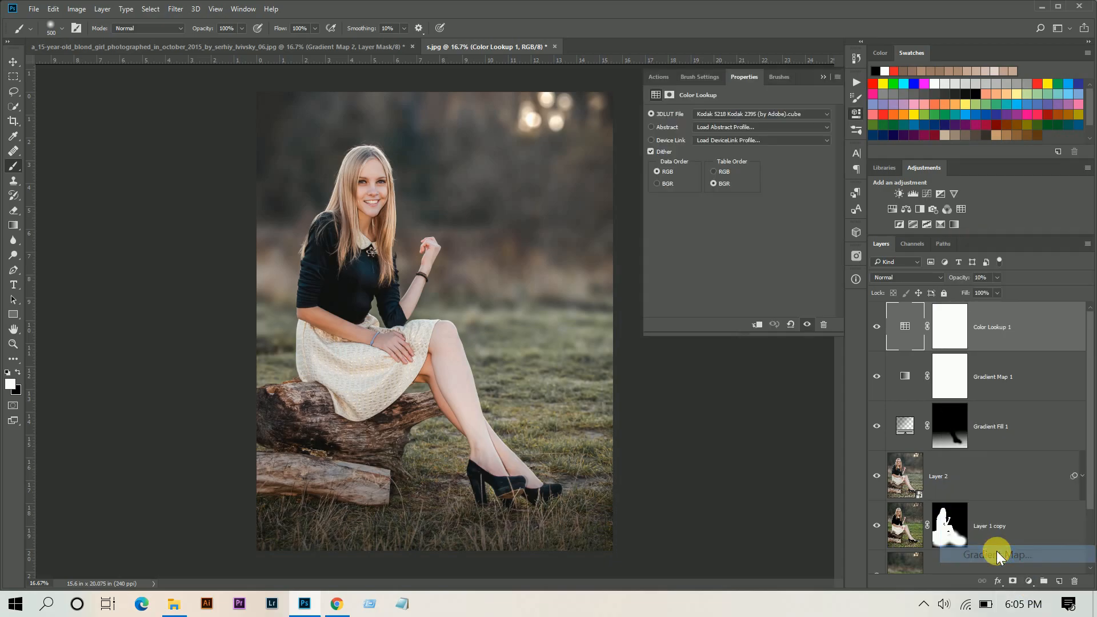
click(731, 119)
click(942, 231)
drag(769, 341, 693, 318)
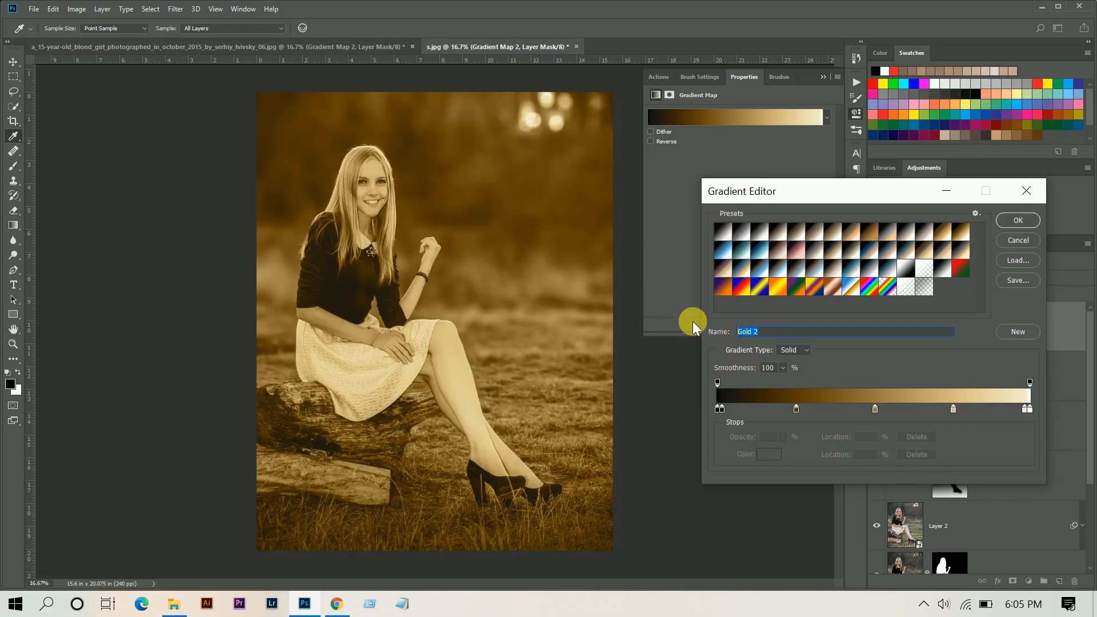
click(1027, 221)
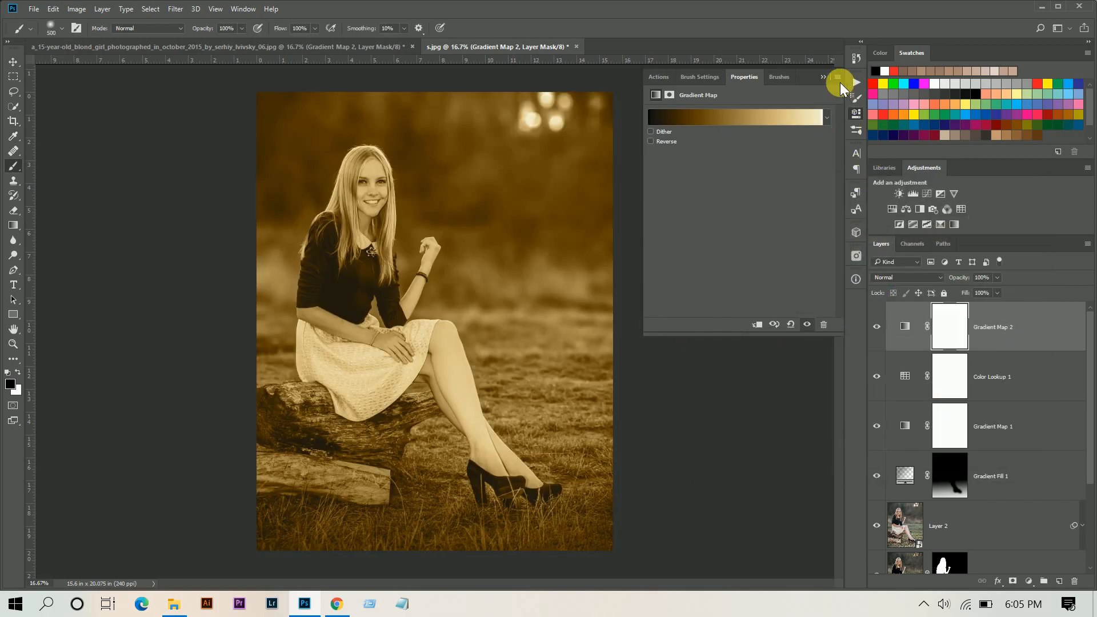
Step: Set the Gold 2 Gradient Map layer to Soft Light blending at 7% opacity and compare the photo with and without it
click(826, 78)
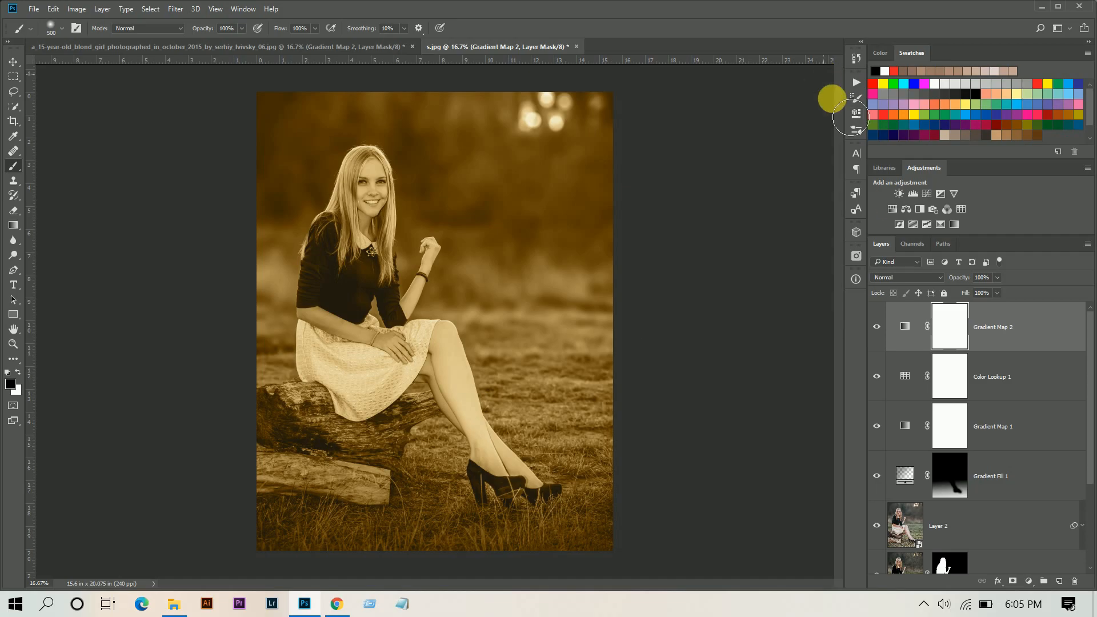
click(908, 279)
click(898, 399)
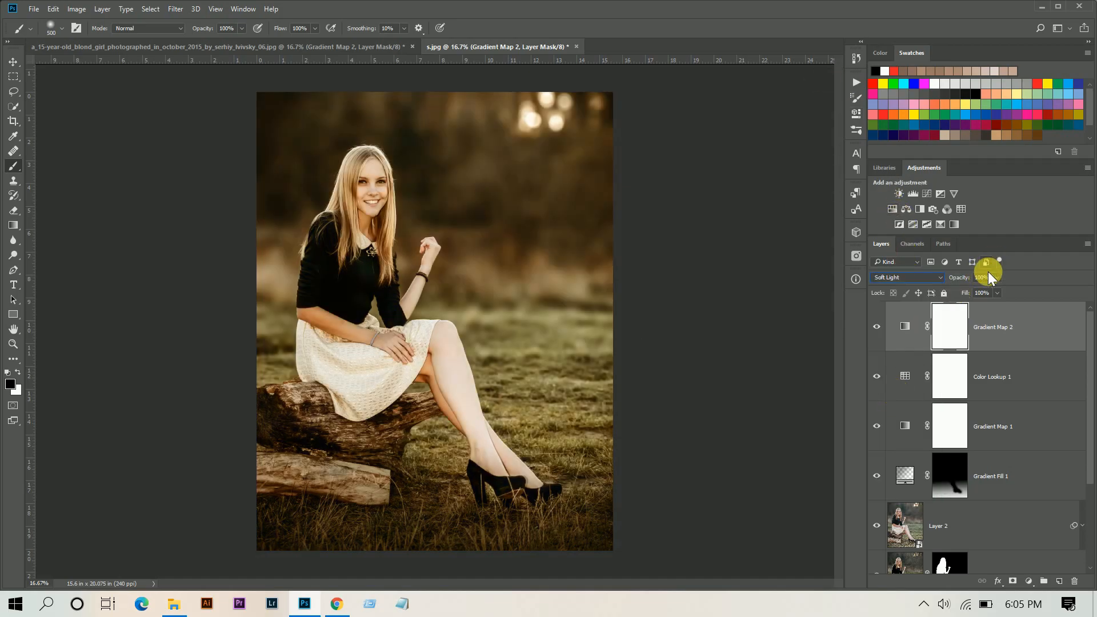
click(997, 280)
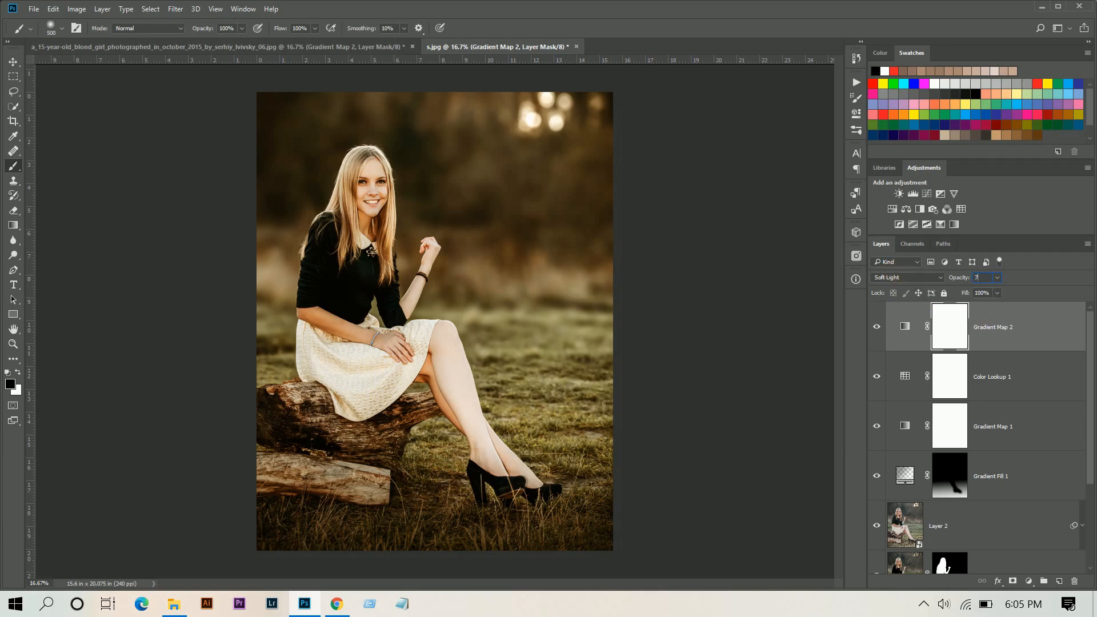
text(7)
click(877, 326)
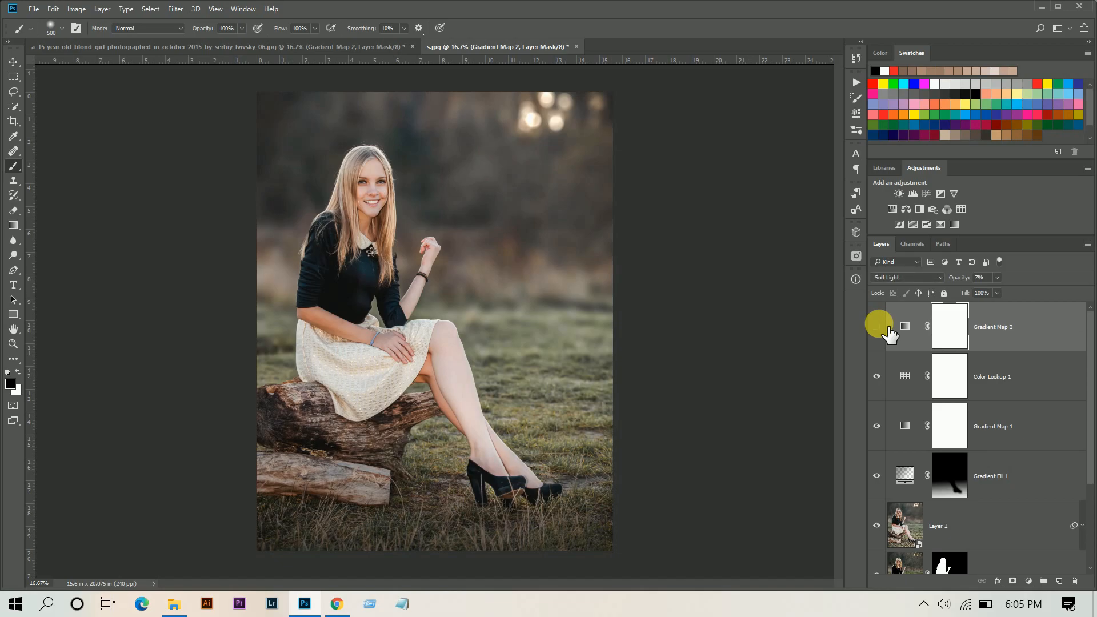
click(889, 330)
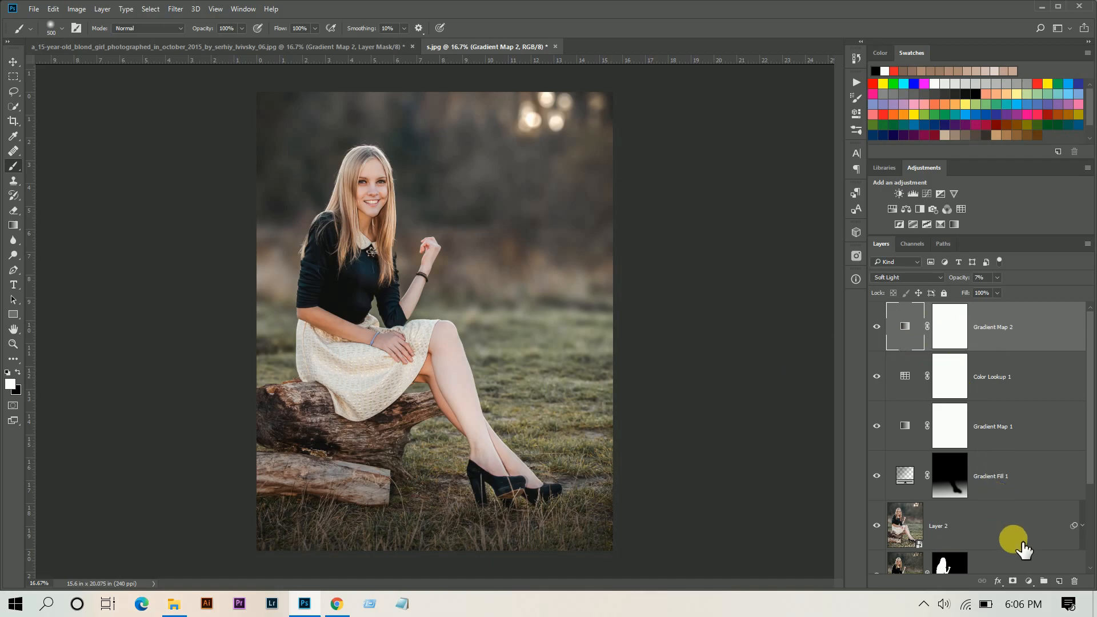
Step: Add a Black & White adjustment layer on top with Reds at -13, Yellows at 4 and Greens at 30
click(1028, 581)
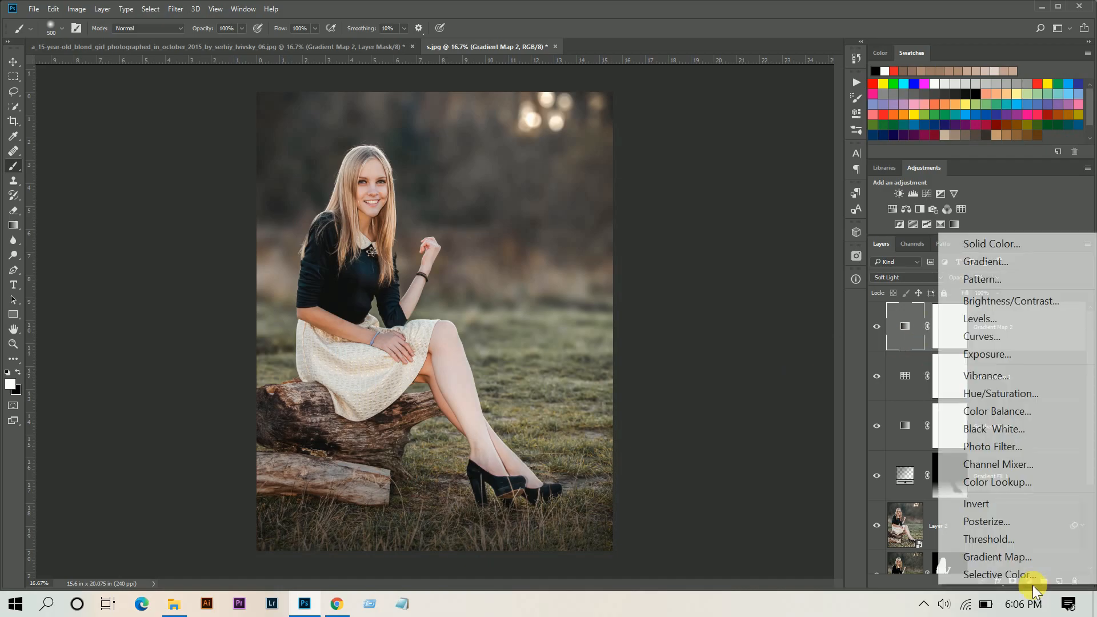
click(1018, 426)
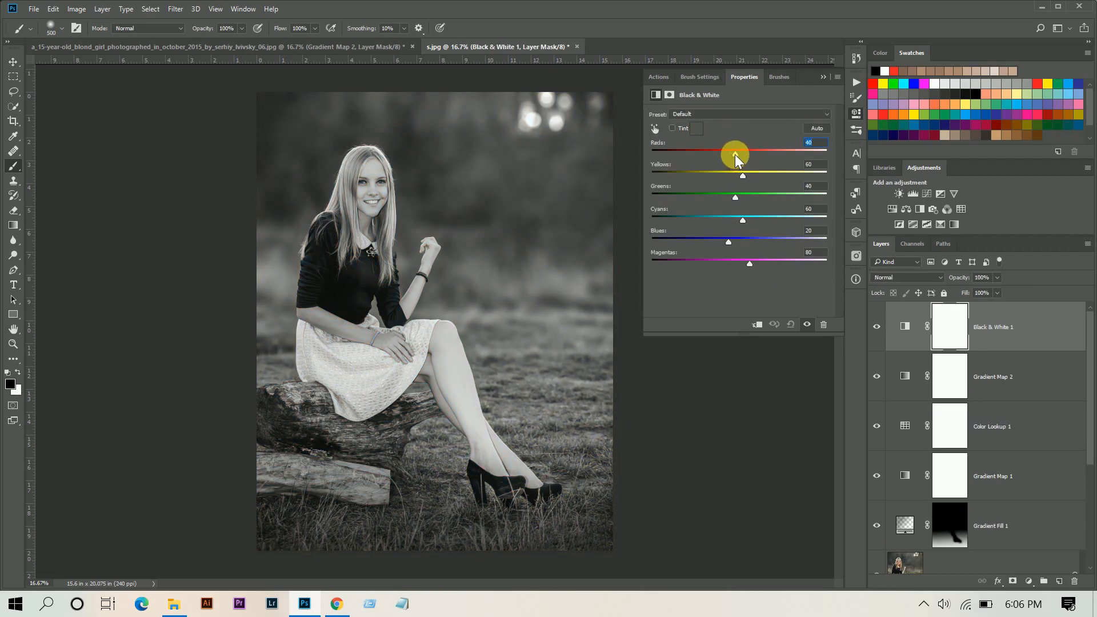
drag(735, 155, 722, 155)
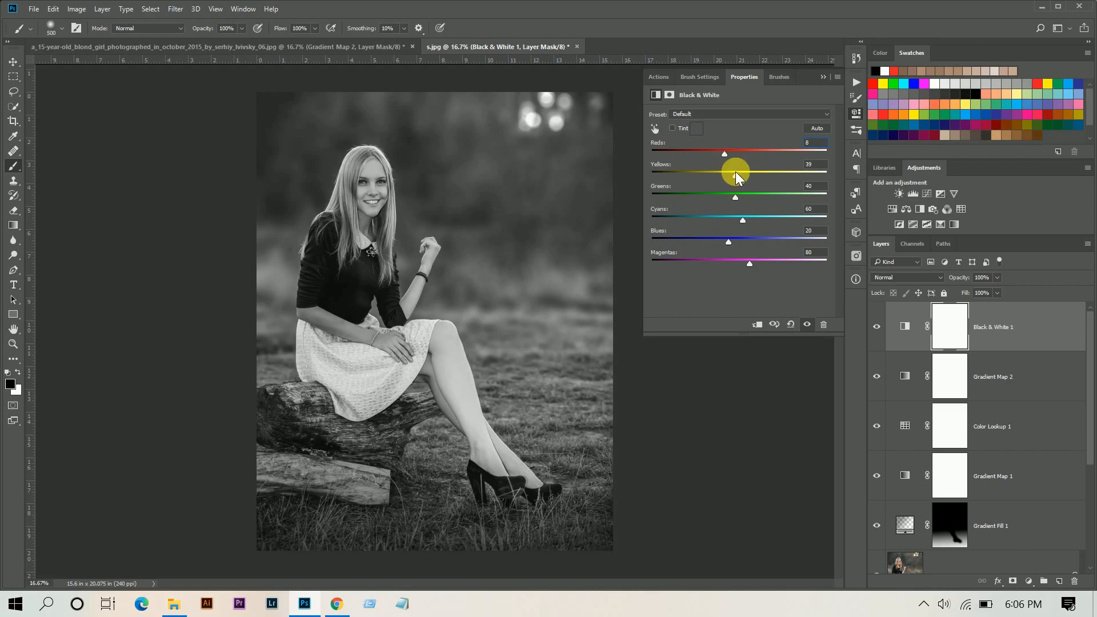
drag(724, 195, 724, 159)
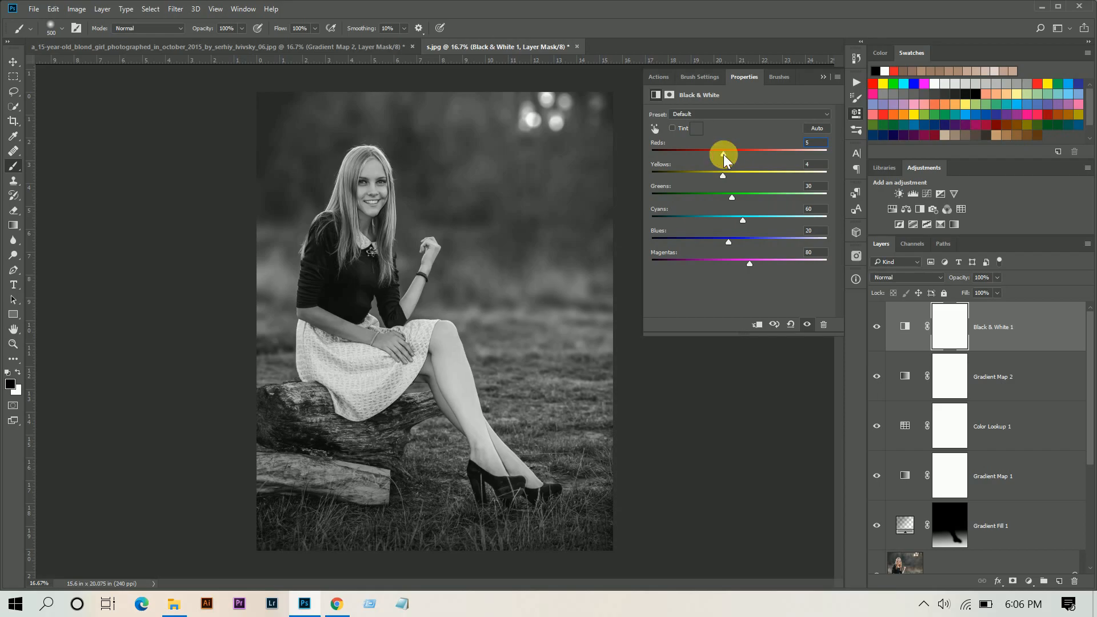
click(823, 79)
Step: Try Luminosity blending on the Black & White layer, settle on Soft Light at 10% opacity, and check its effect
click(925, 277)
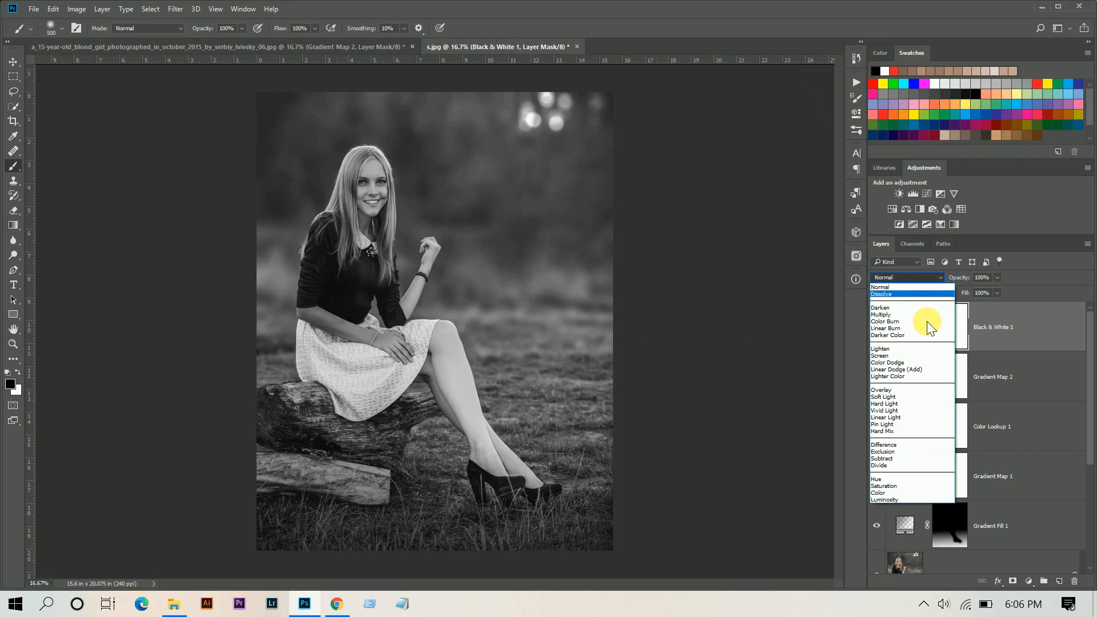
click(896, 499)
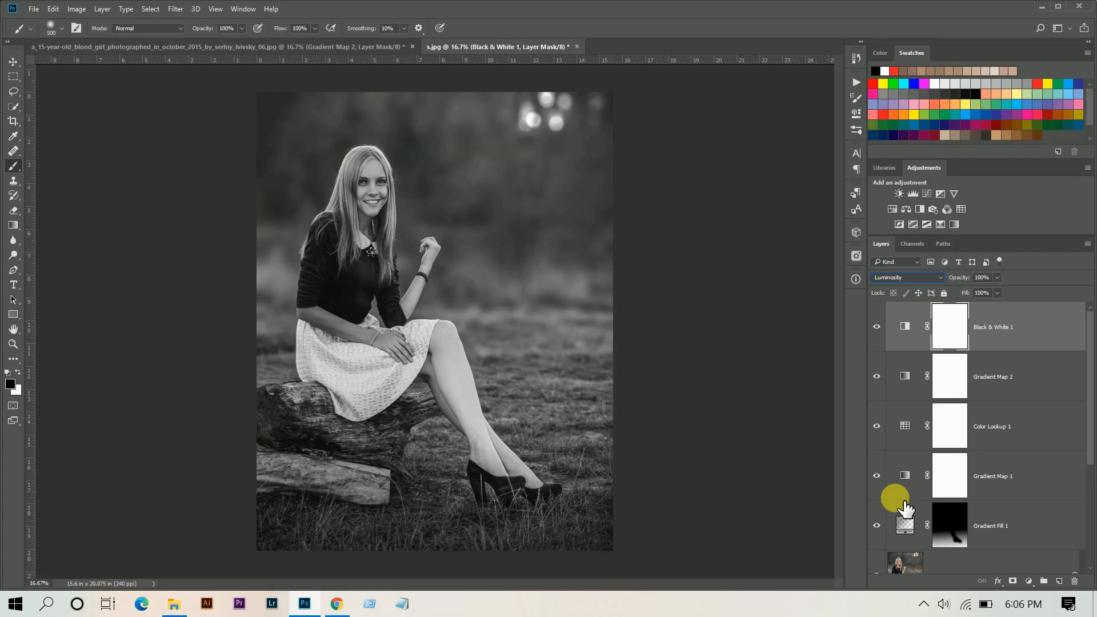
click(901, 278)
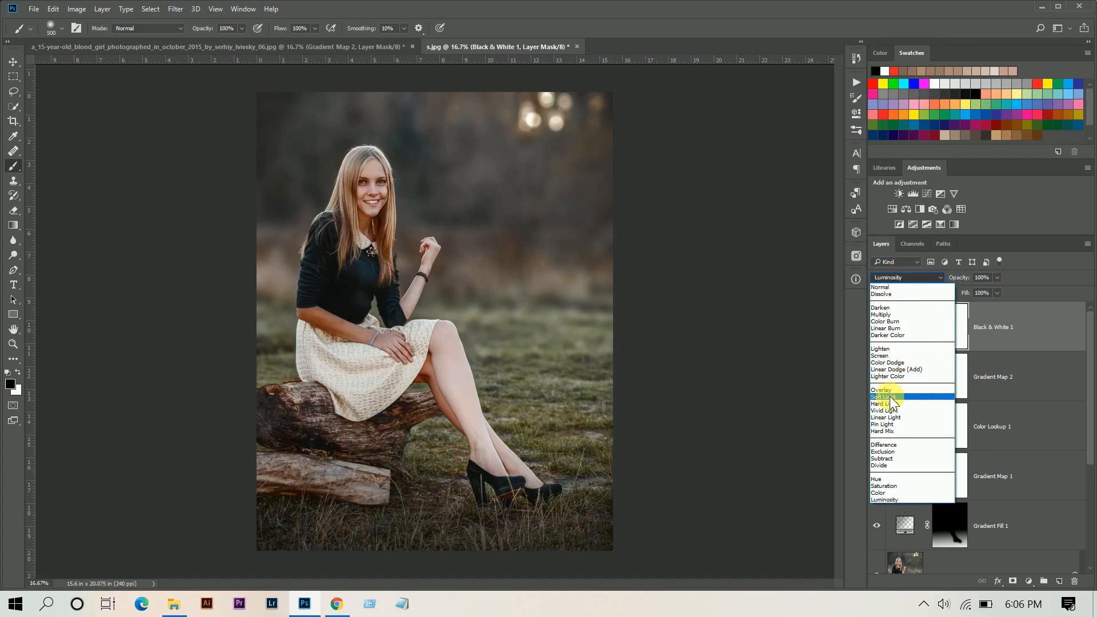
click(883, 396)
click(876, 326)
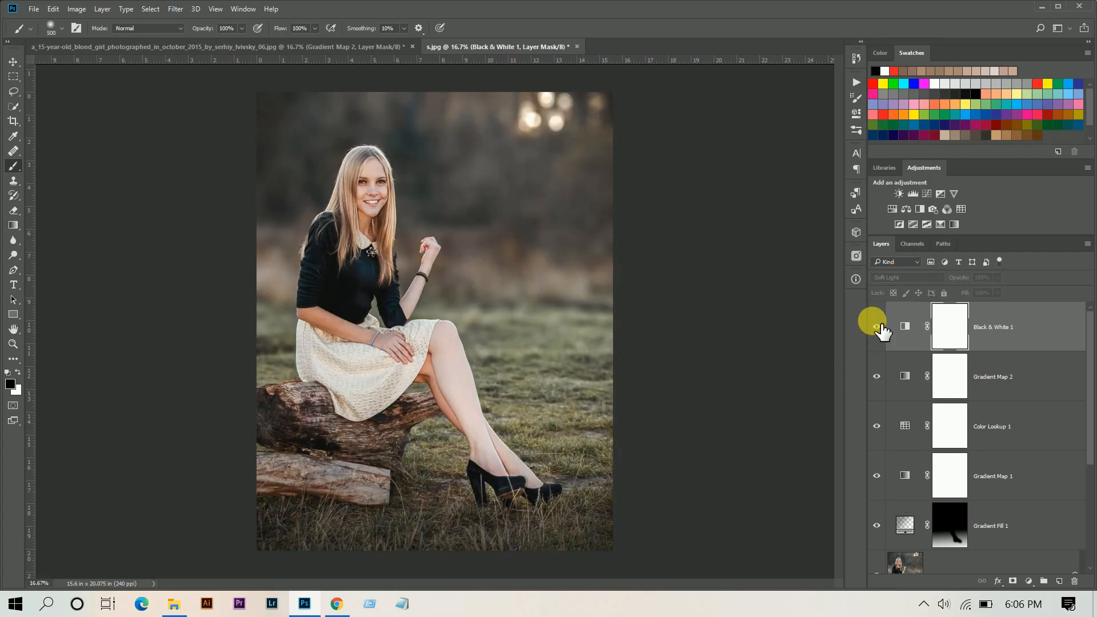
click(876, 326)
drag(997, 277, 949, 292)
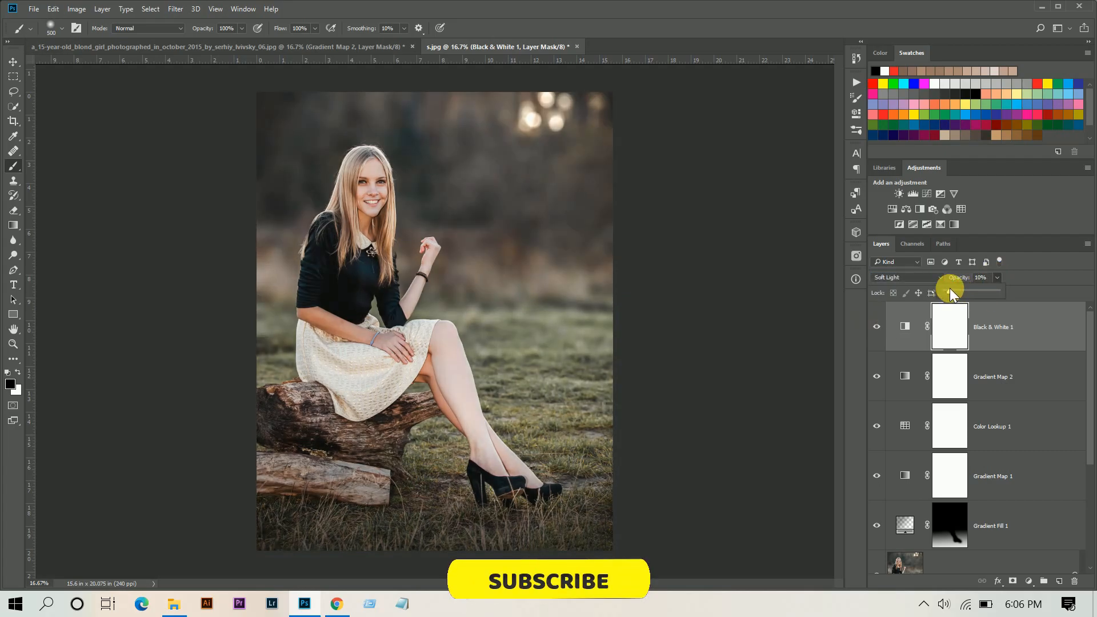
click(876, 326)
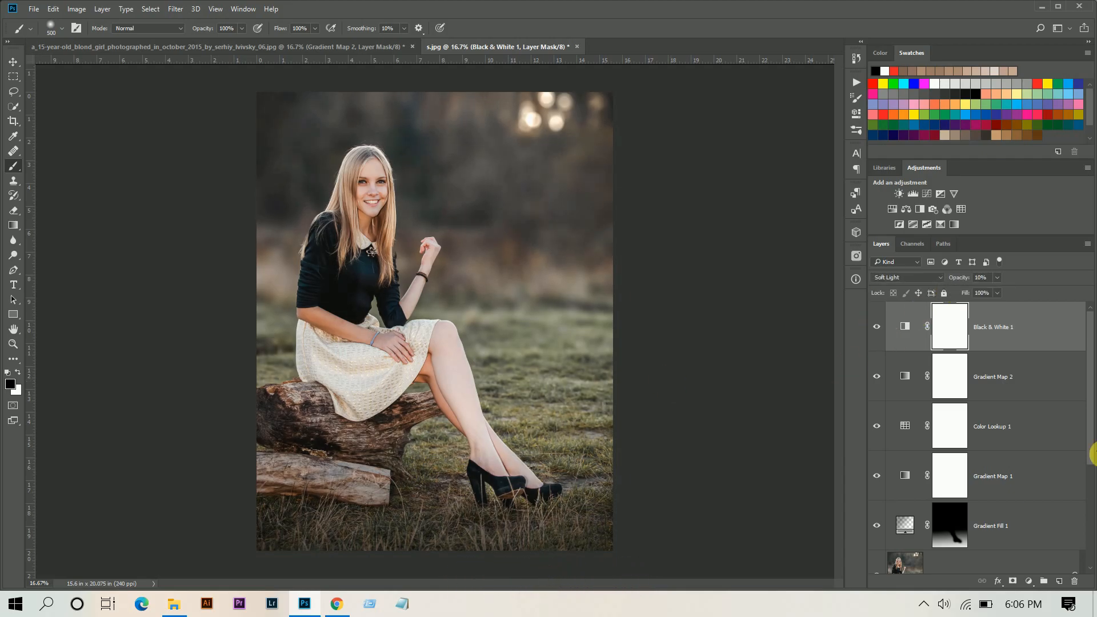
click(1004, 342)
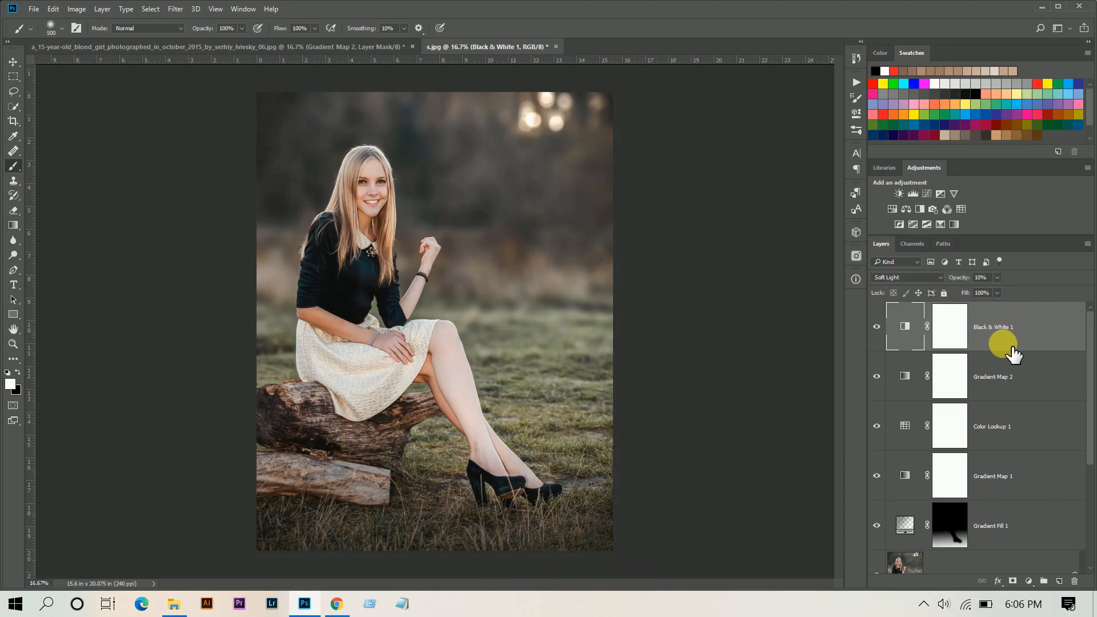
Step: Place the high_quality_lens_flares_in_png_05 image, scaled to about 424%, with its glow over the photo's upper-right bright spots
key(ctrl+minus)
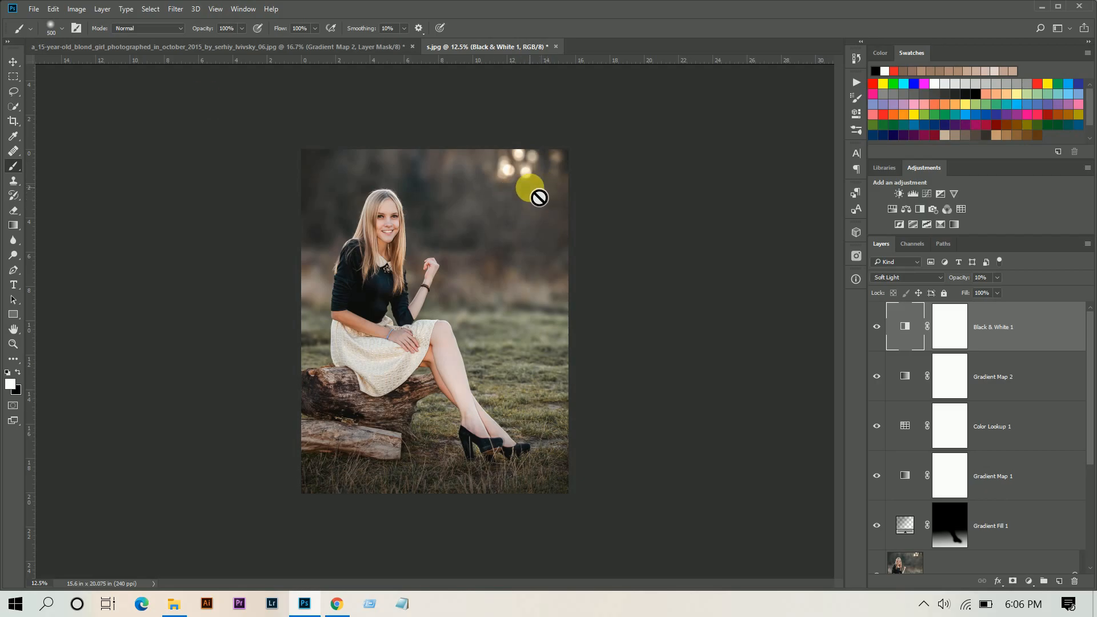
click(33, 9)
click(150, 337)
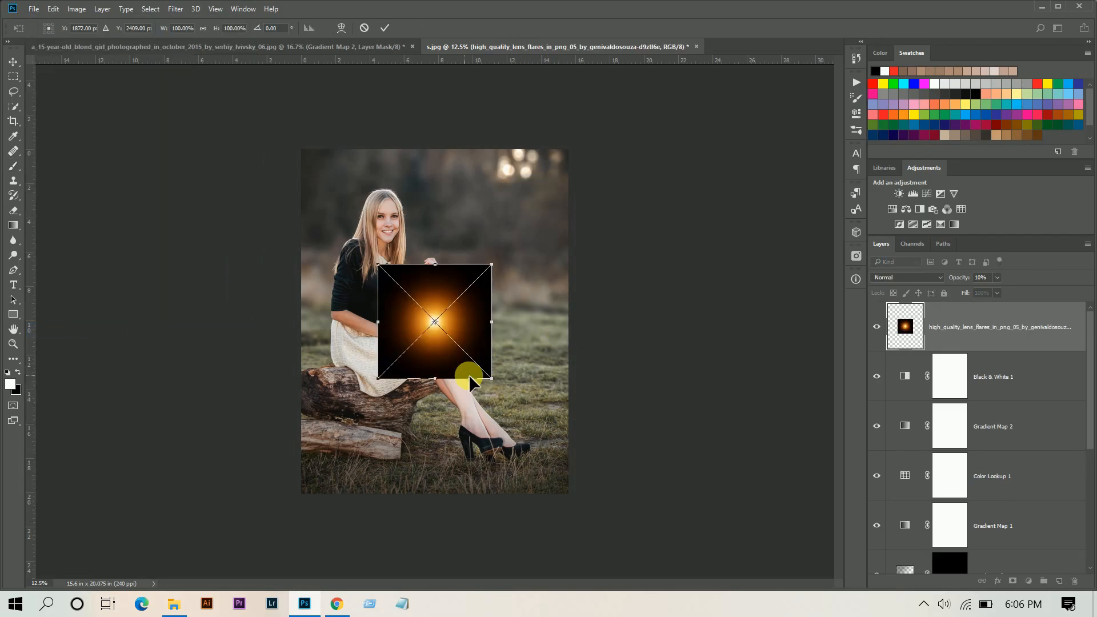
drag(473, 348, 753, 403)
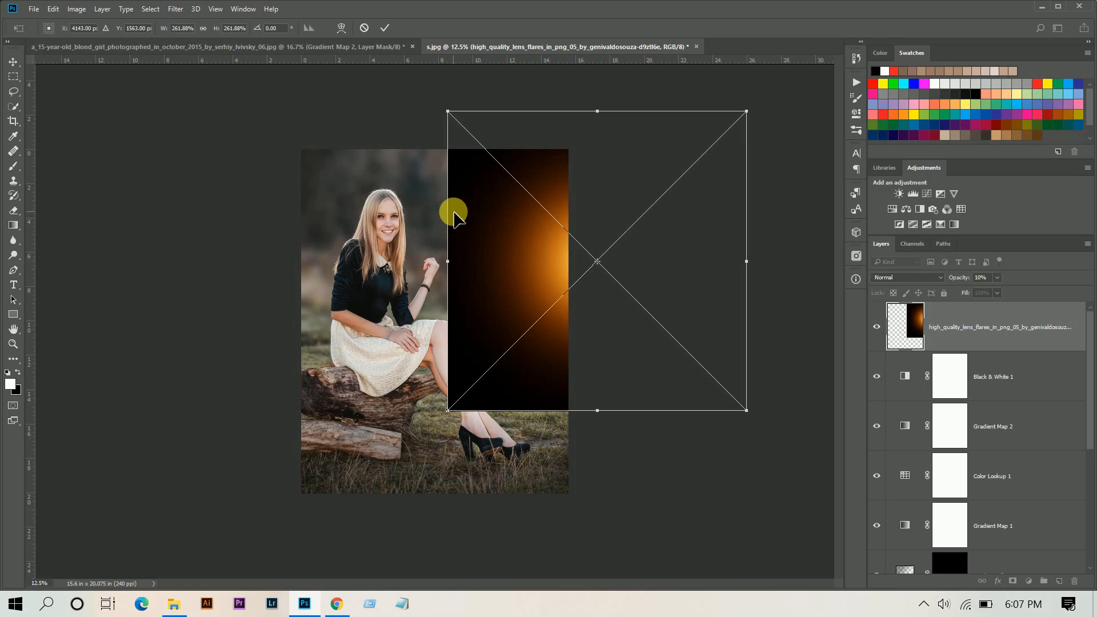
drag(612, 215, 537, 146)
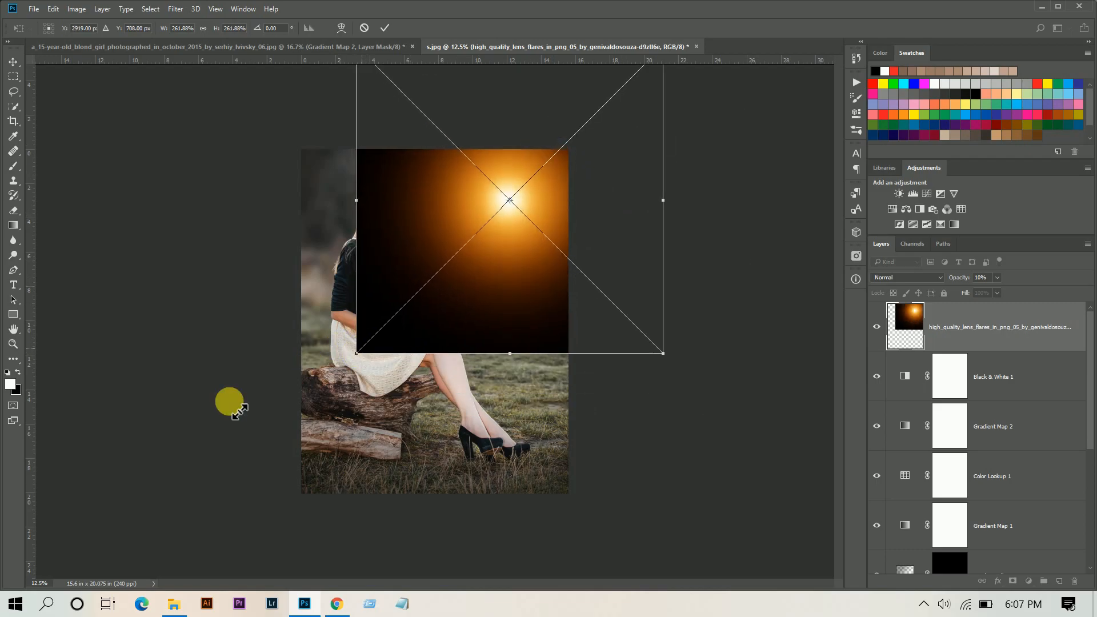
drag(239, 411, 276, 392)
drag(420, 381, 443, 343)
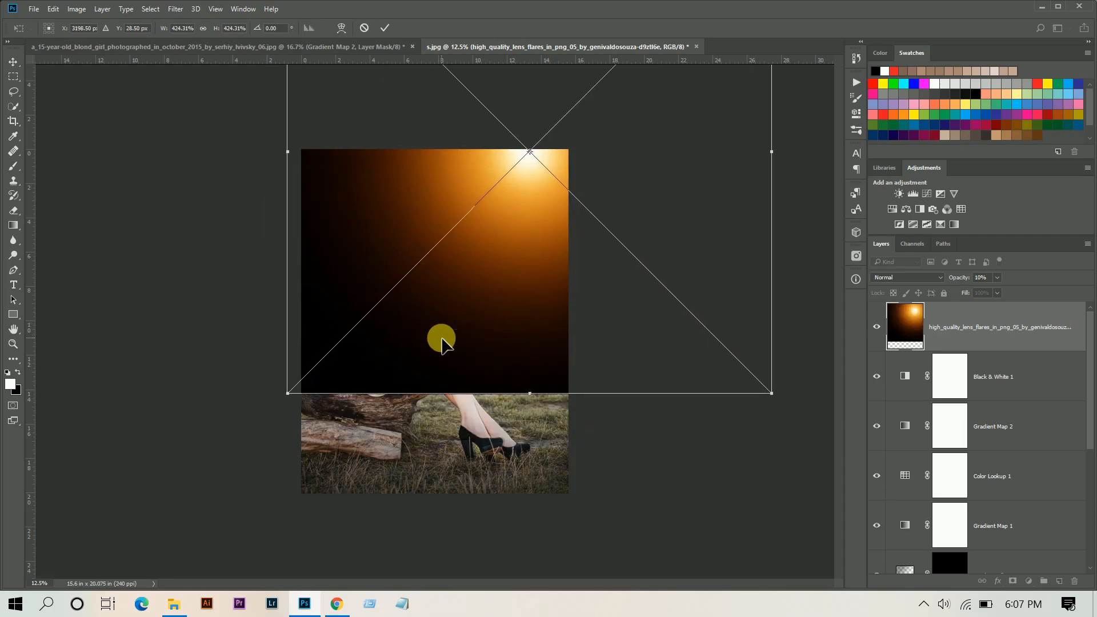
key(Return)
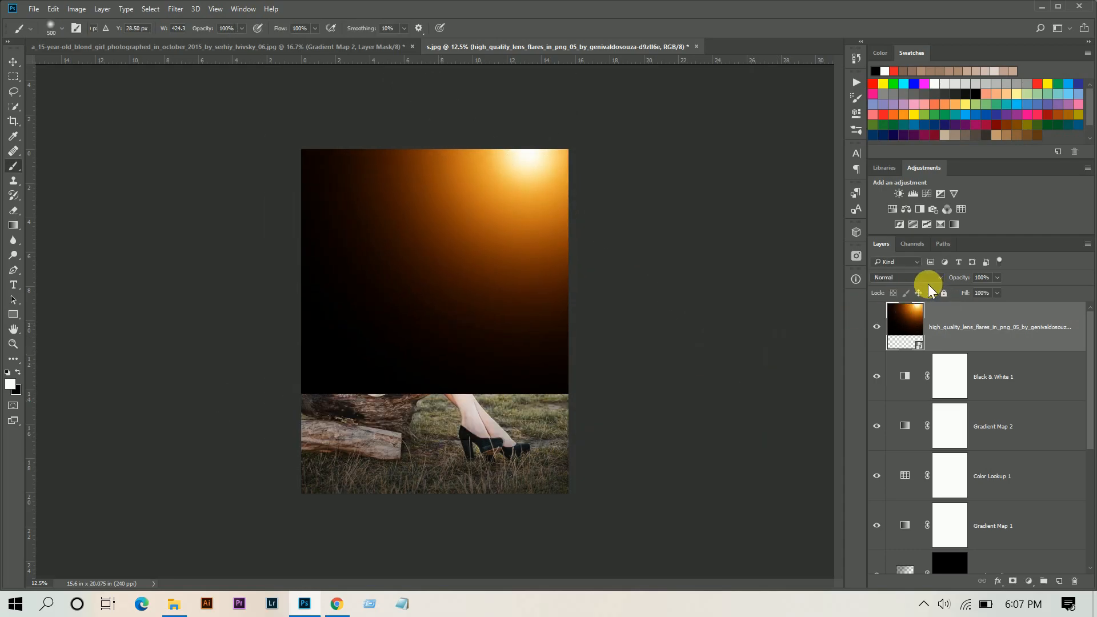
Step: Set the lens flare layer to Screen blending and compare the photo with and without the glow
click(920, 278)
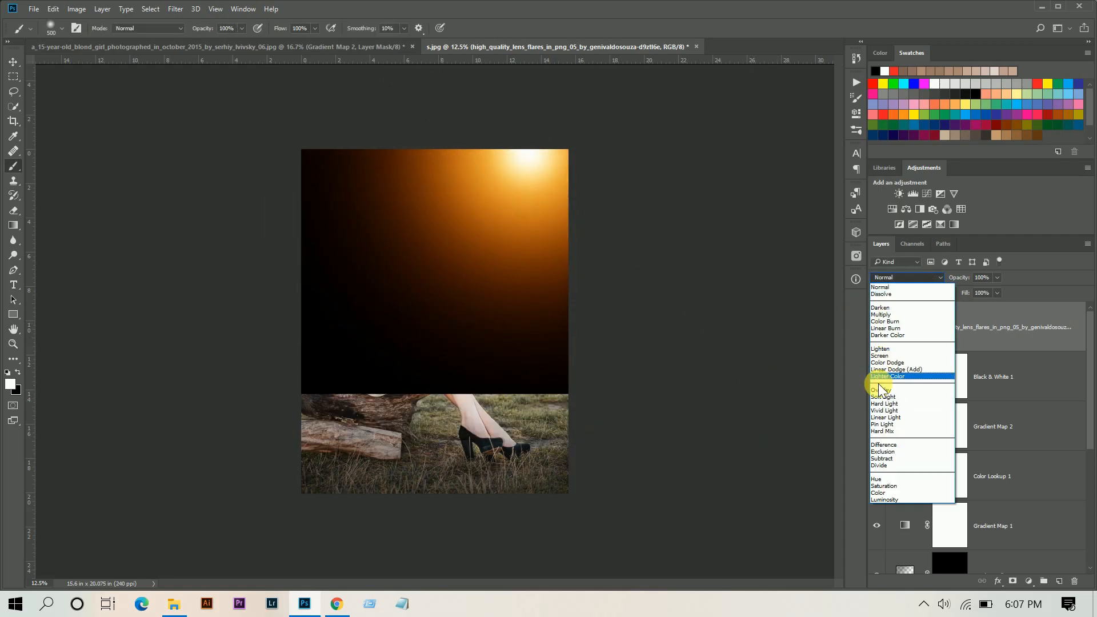
click(906, 356)
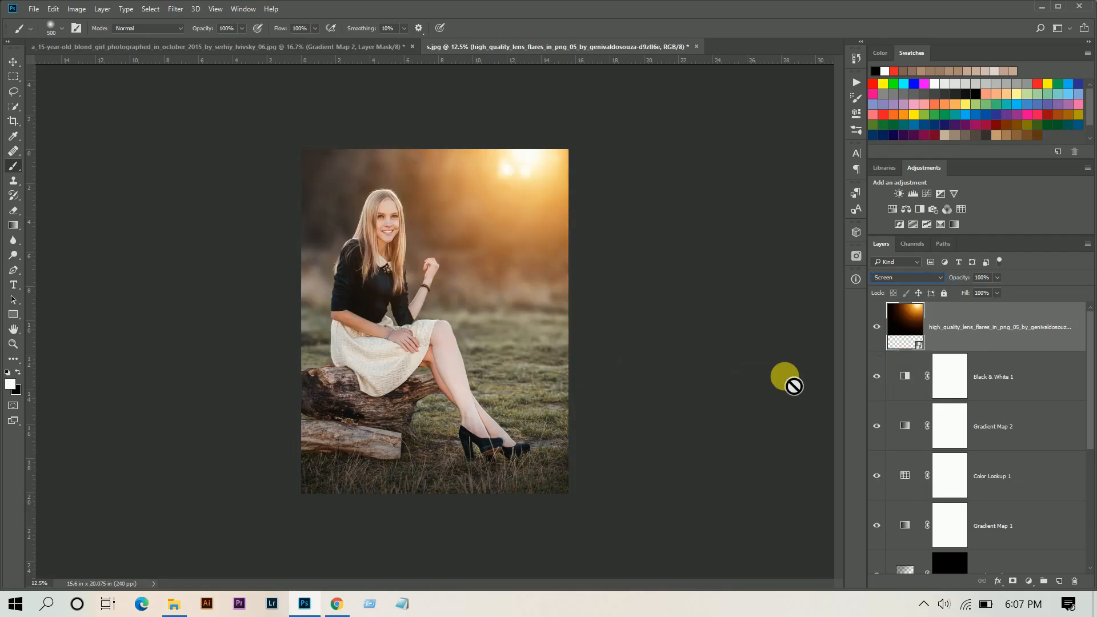
key(ctrl+plus)
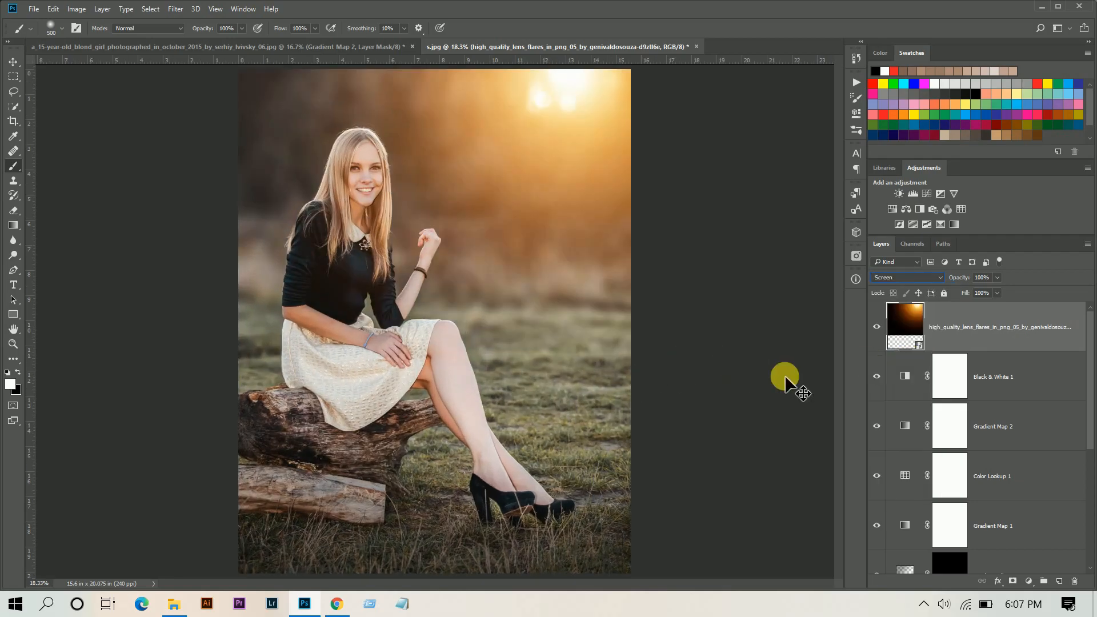
key(ctrl+minus)
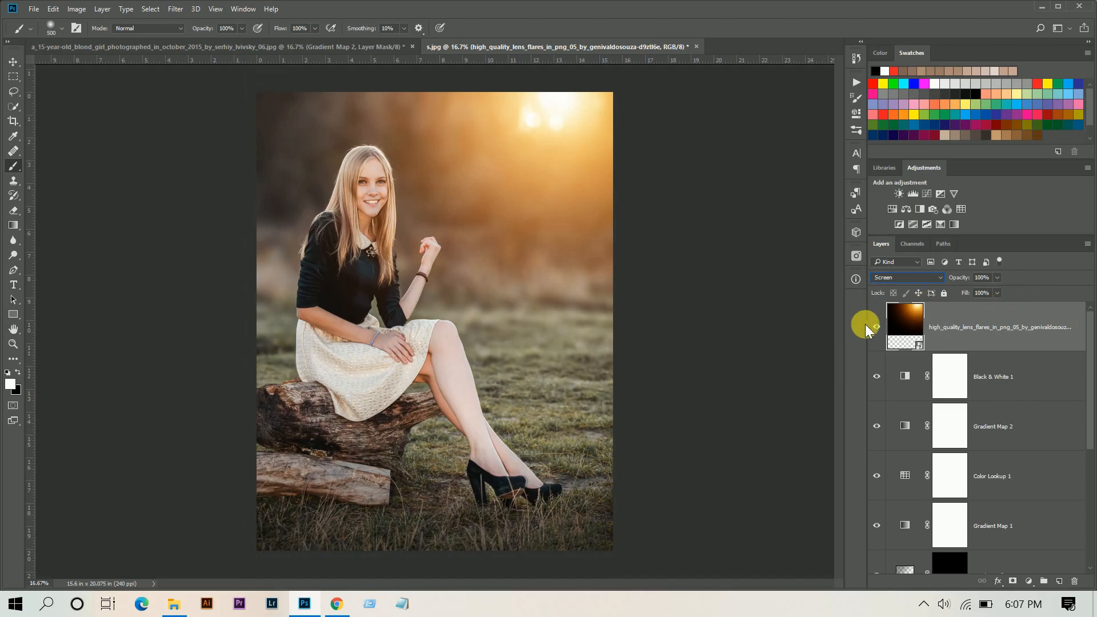
click(883, 336)
click(877, 331)
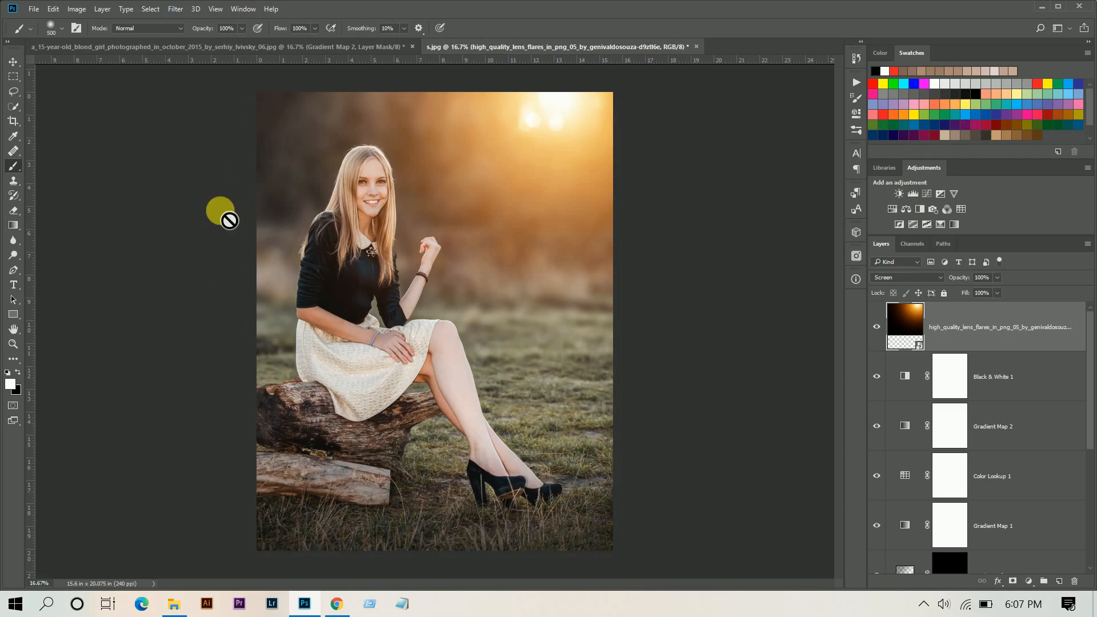
Step: Hide the lens flare layer and make the Black & White layer active
click(1023, 368)
click(876, 327)
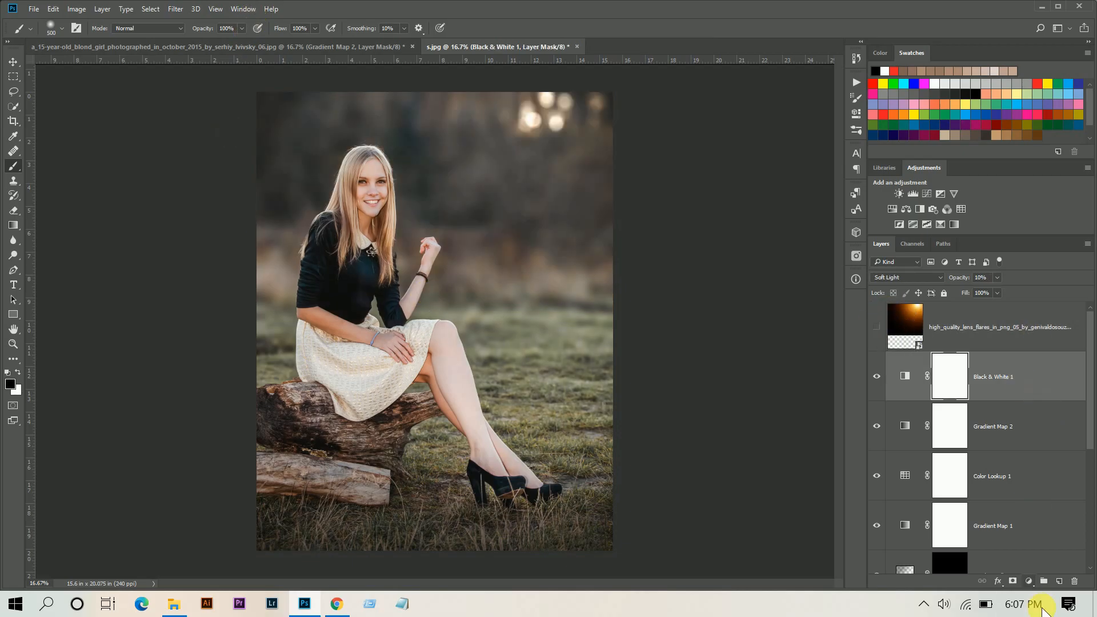
click(1028, 581)
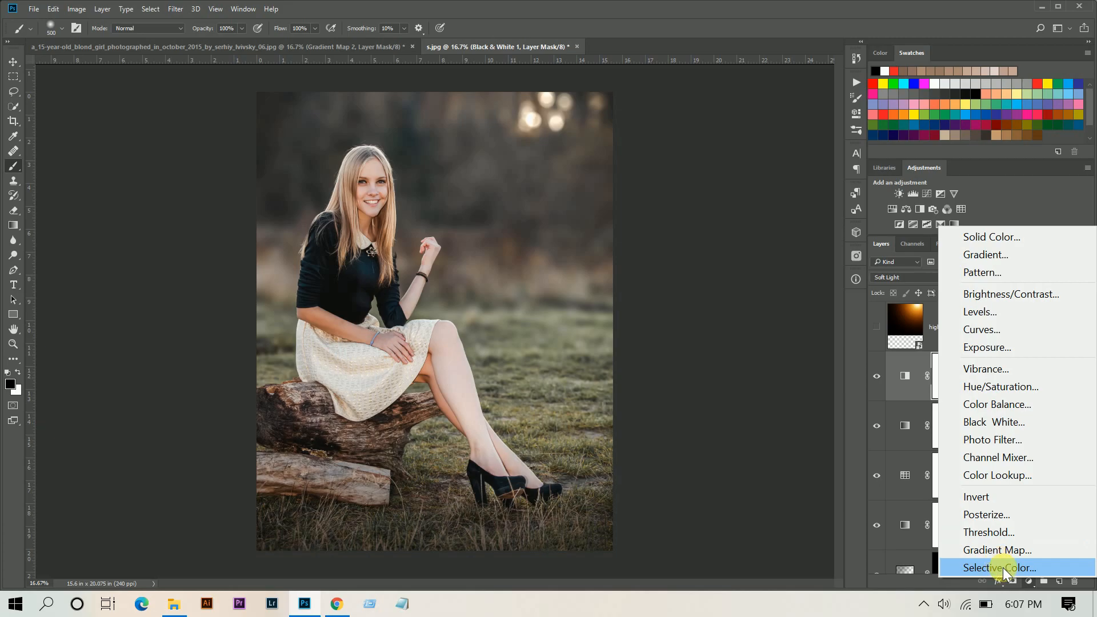
click(1008, 552)
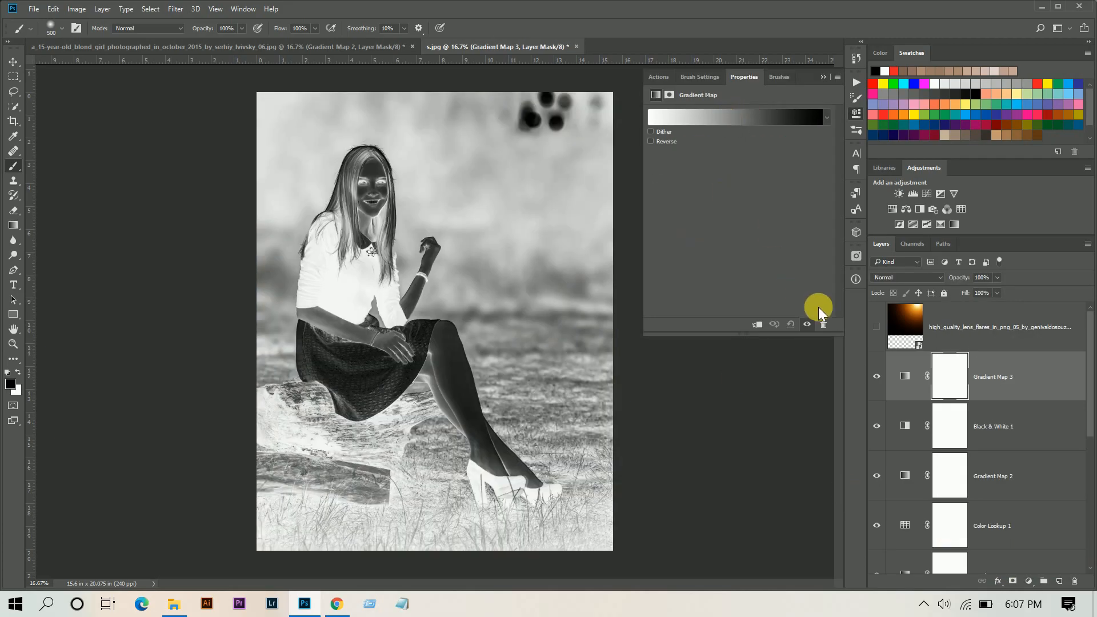
click(823, 324)
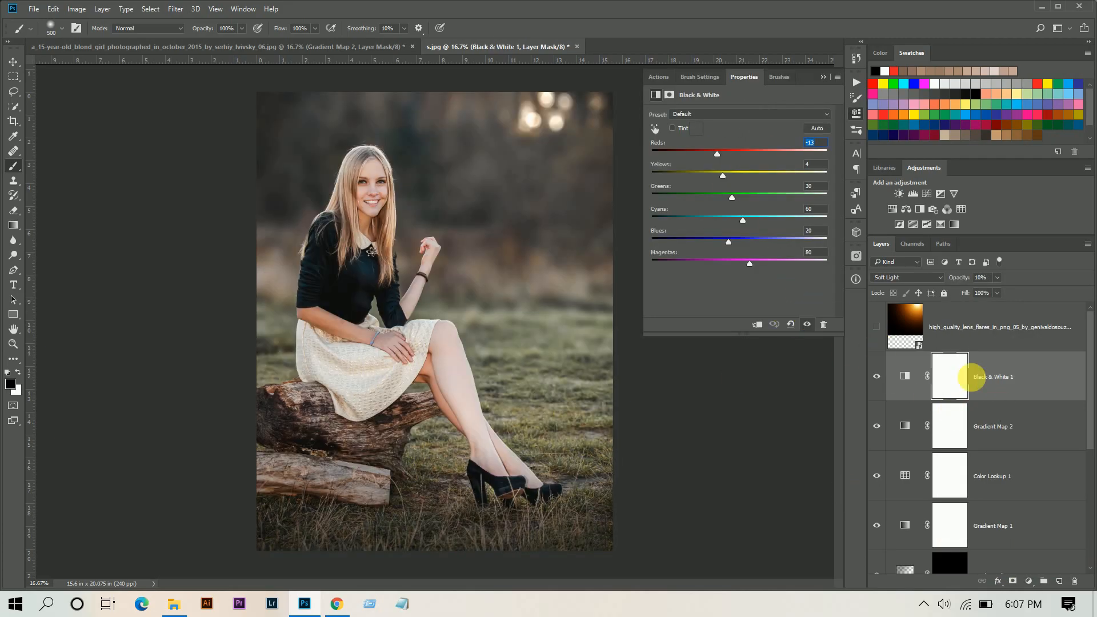
Step: Add a gradient fill layer above the Black & White layer with Radial style, reversed, and centre it near the woman's raised hand
click(1028, 581)
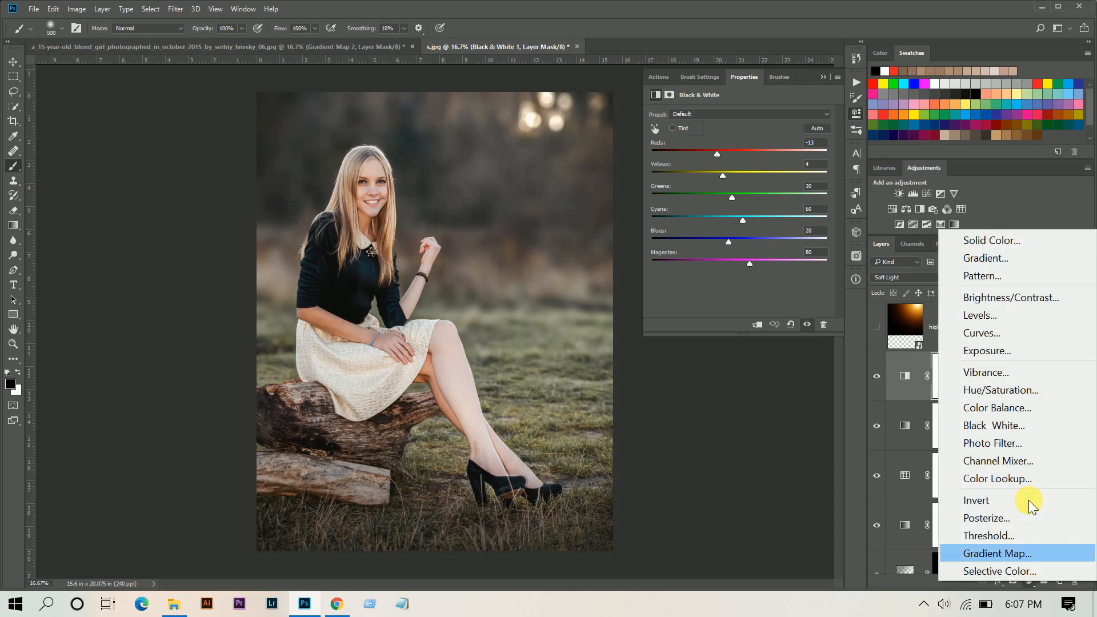
click(993, 259)
click(879, 173)
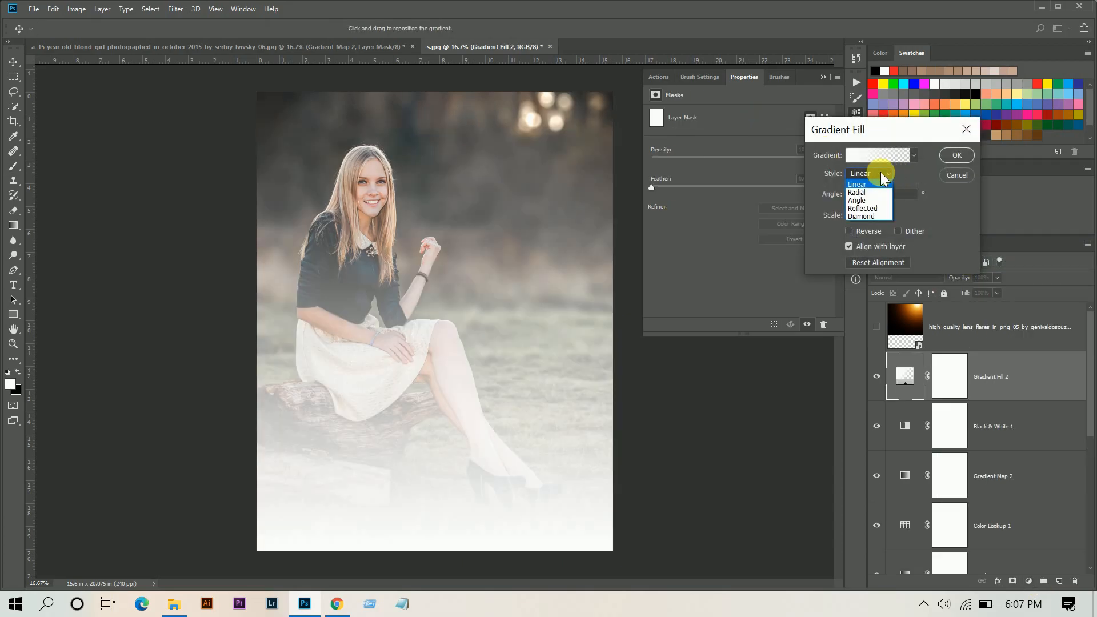
click(860, 192)
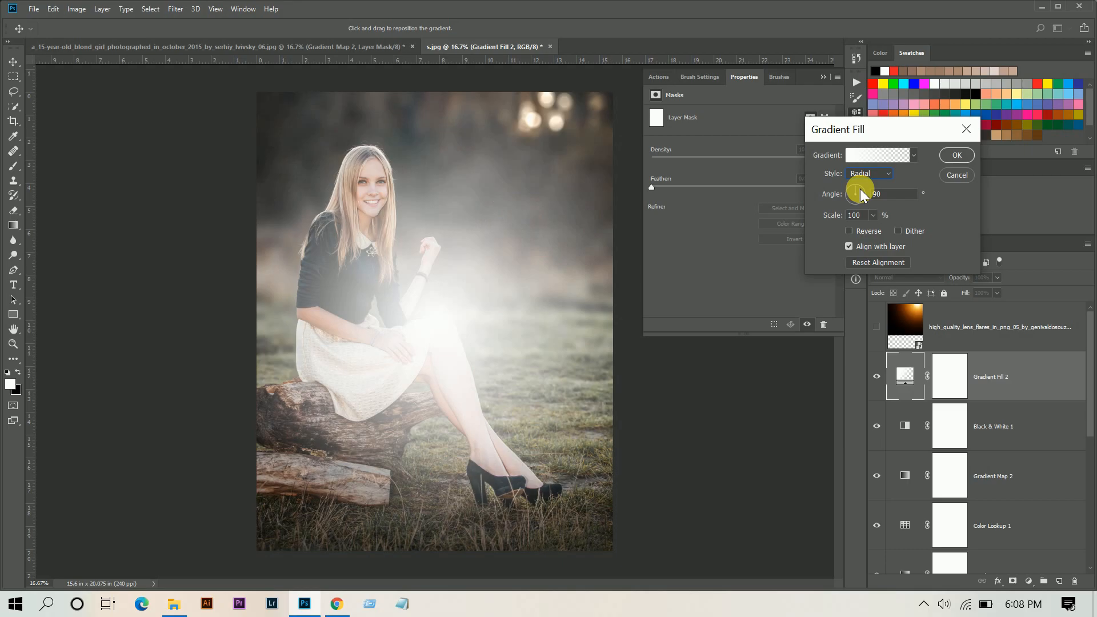
click(865, 230)
mouse_move(437, 341)
mouse_down()
mouse_move(458, 275)
mouse_move(490, 238)
mouse_up()
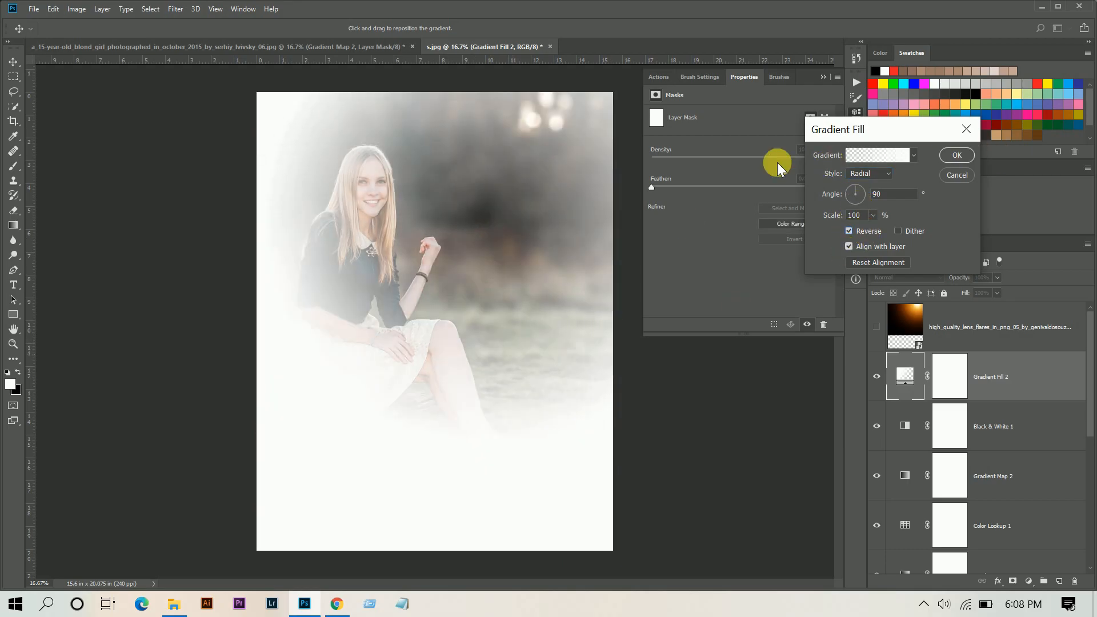
Step: Switch the fill to the Neutral Density gradient preset and raise the opacity of its stop at location 0%
drag(889, 129, 801, 111)
click(785, 134)
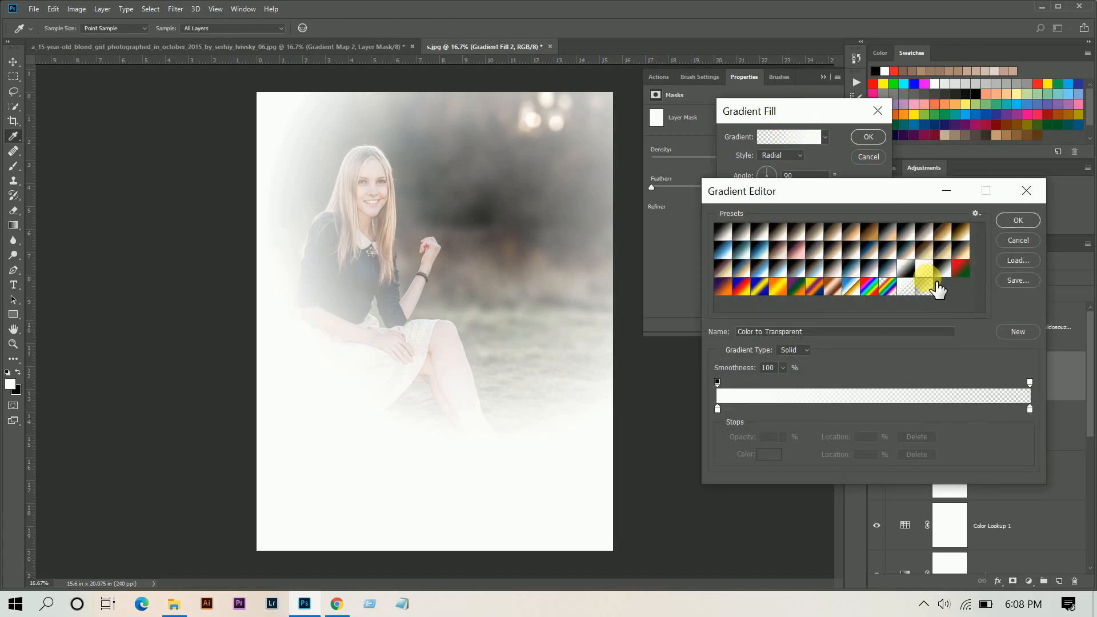
click(924, 284)
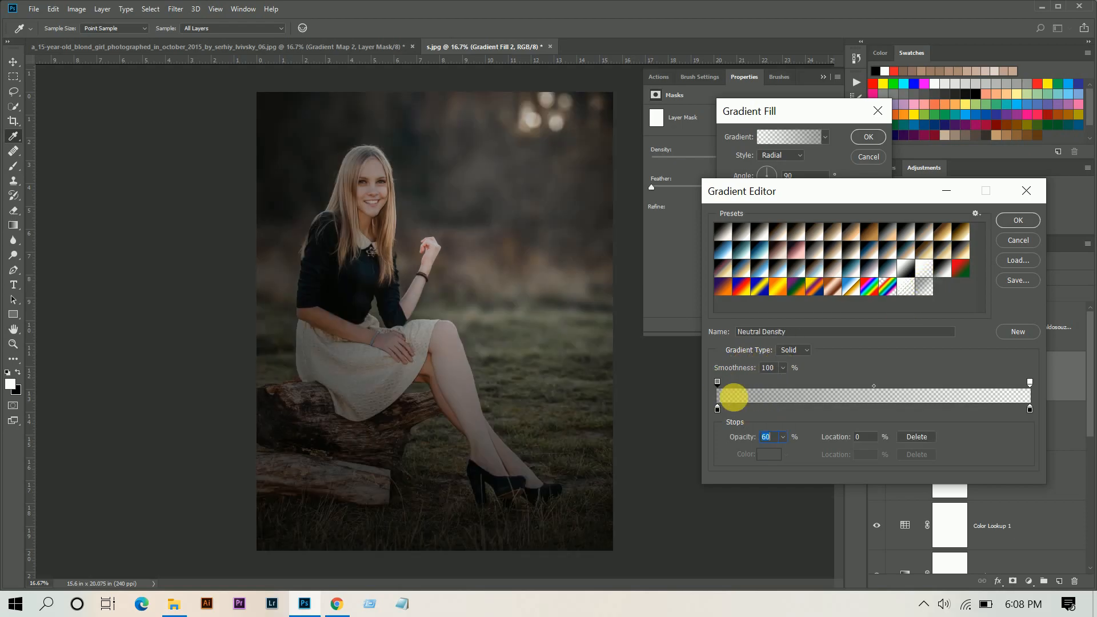
drag(760, 448, 774, 448)
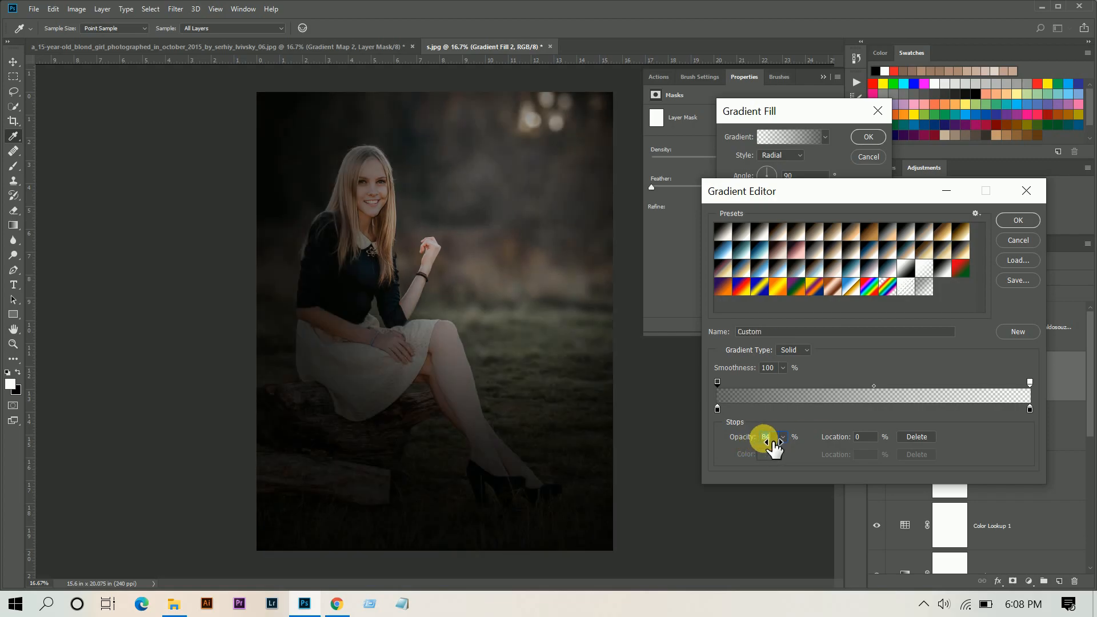
click(1017, 220)
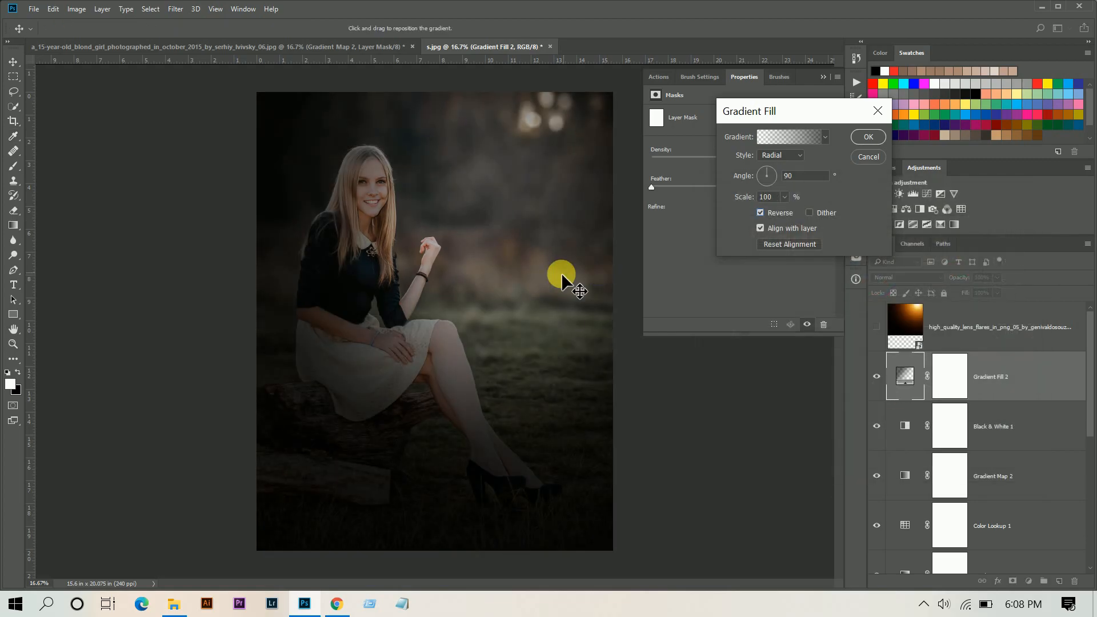
Step: Reposition the radial gradient around the woman, set its angle to 42.27° and scale to 155%, and apply the fill
drag(563, 236, 520, 221)
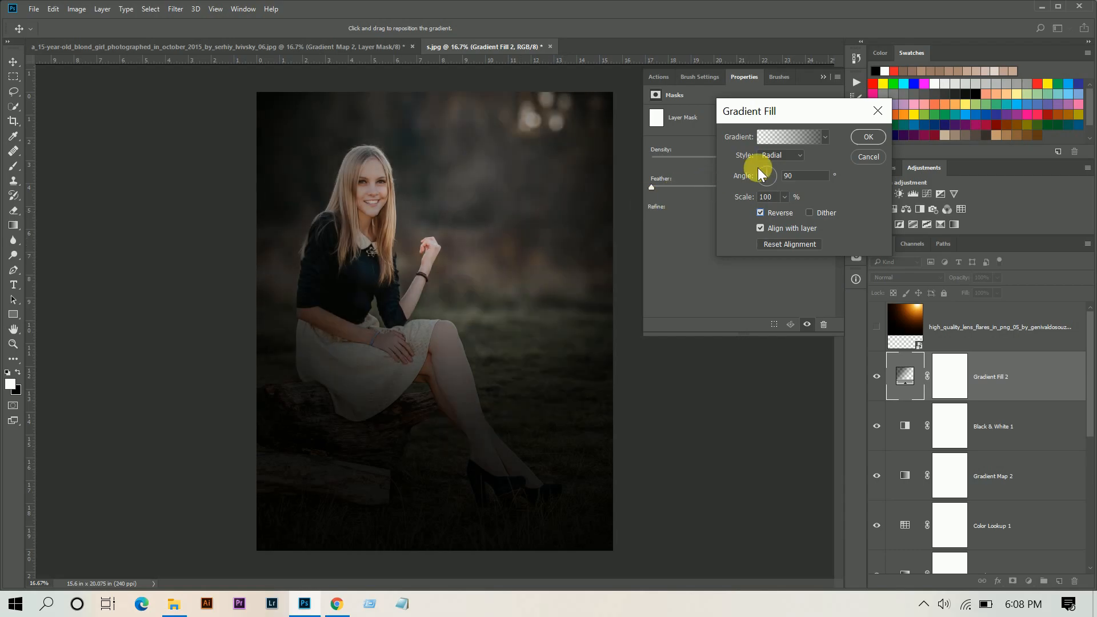
click(772, 170)
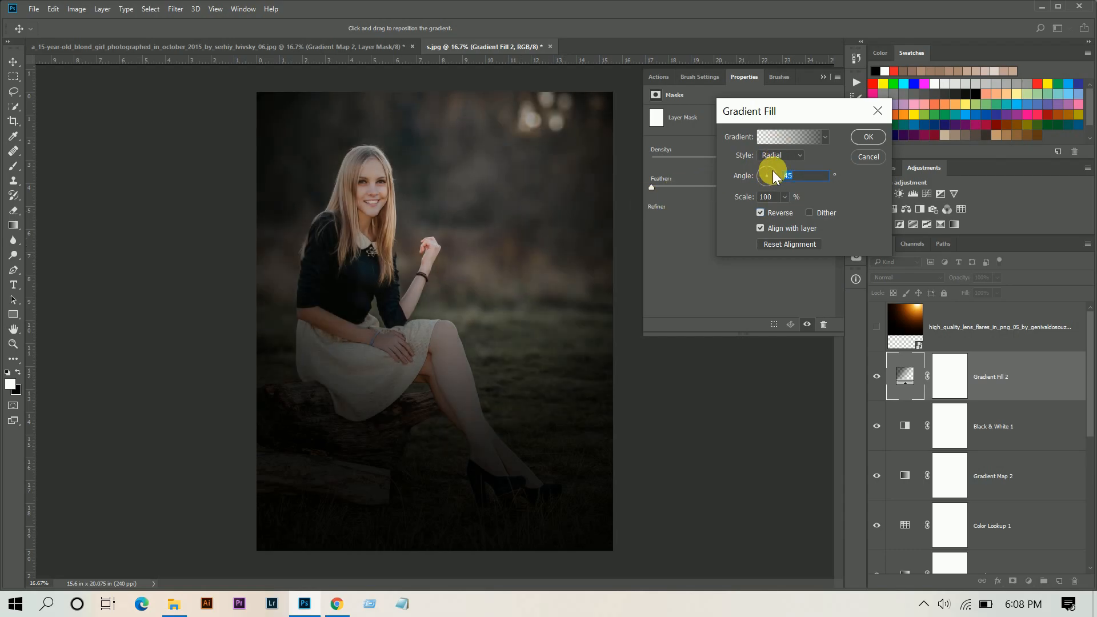
click(784, 196)
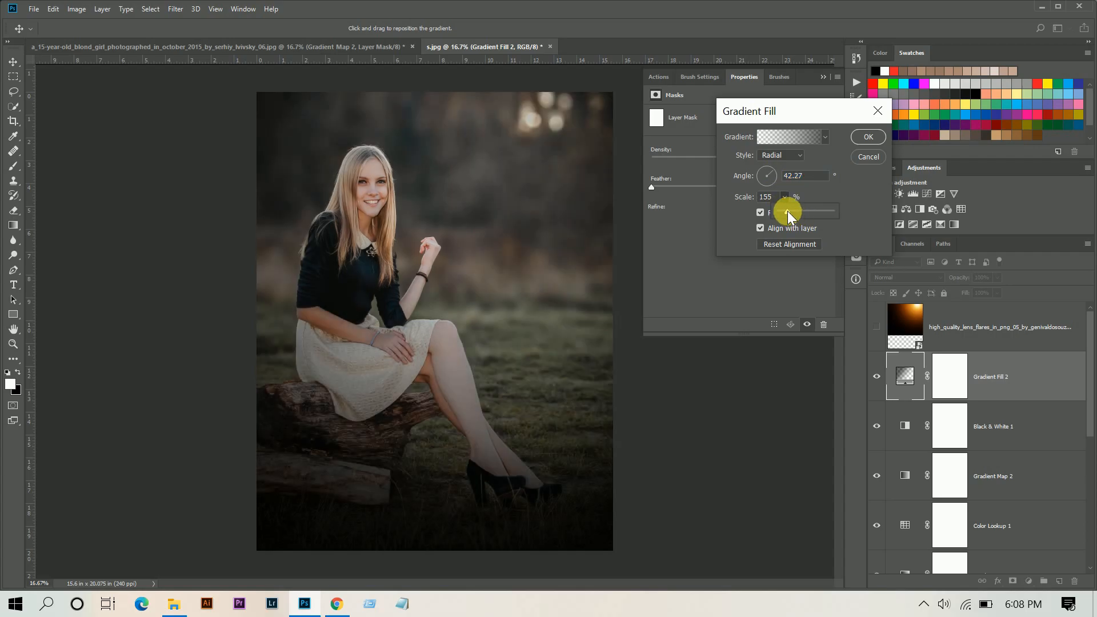
mouse_move(428, 254)
mouse_down()
mouse_move(492, 241)
mouse_move(459, 278)
mouse_move(434, 258)
mouse_up()
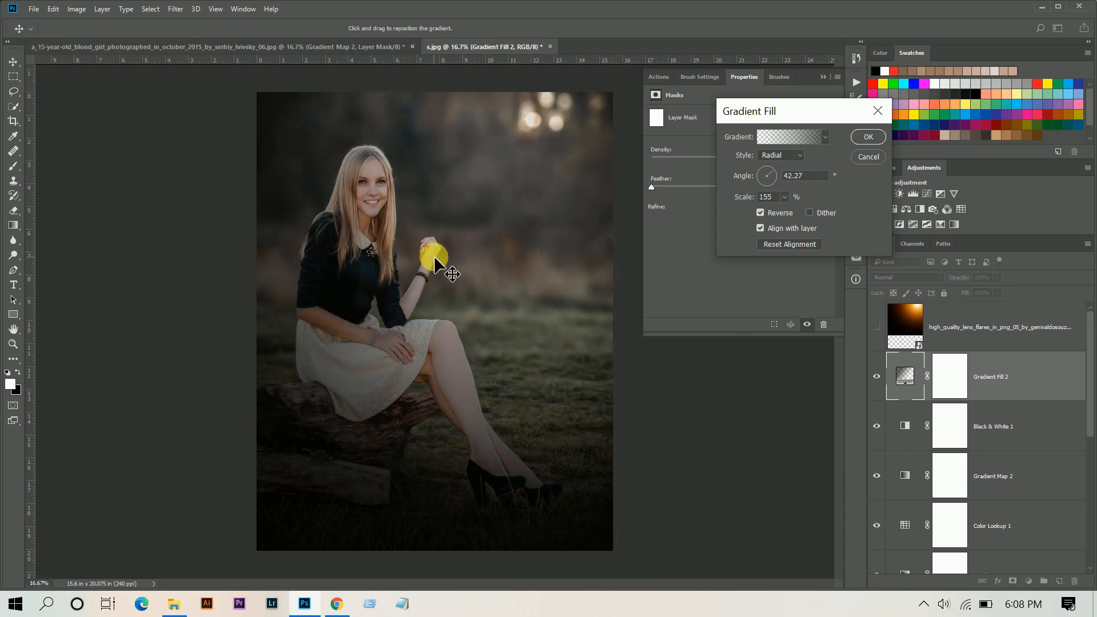
click(865, 137)
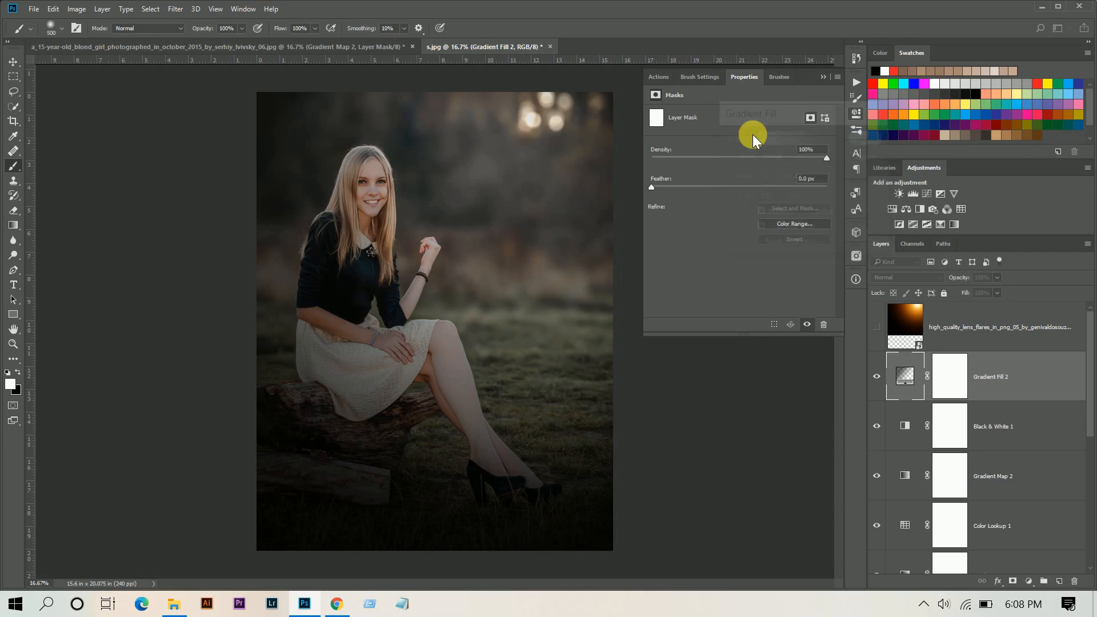
click(822, 76)
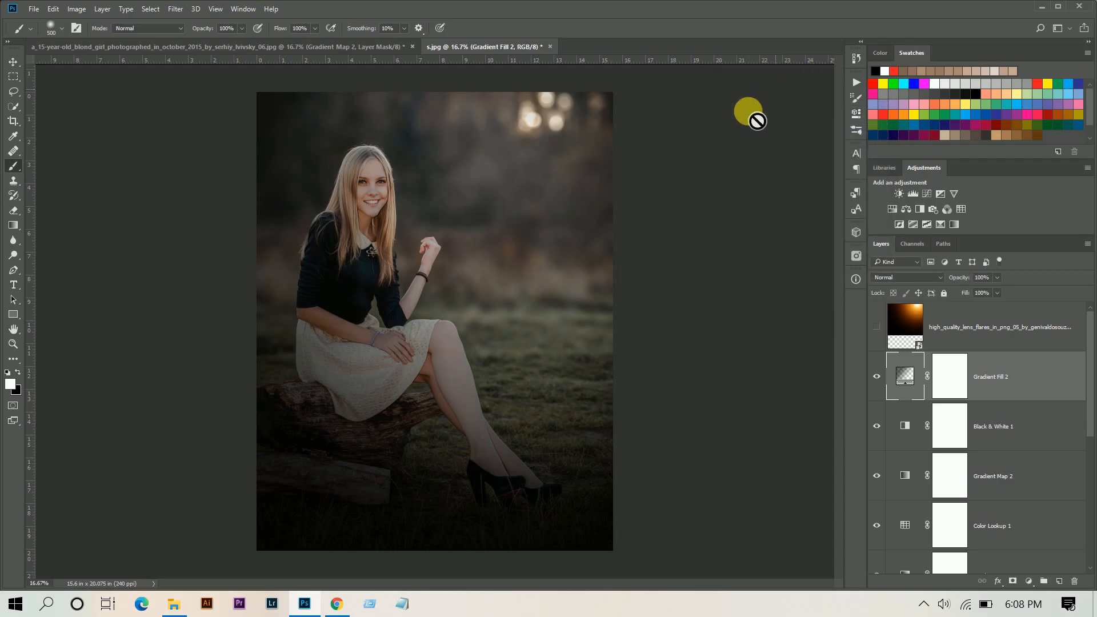
Step: Try Hard Light blending on the new gradient fill, settle on Soft Light, and compare the photo with and without it
click(910, 278)
click(886, 400)
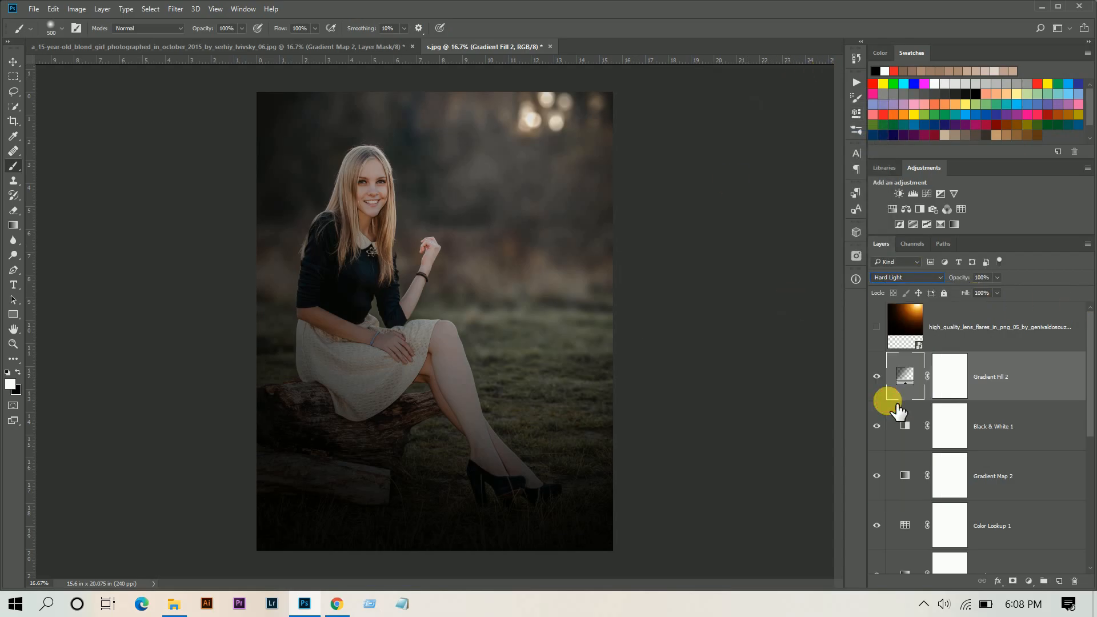
click(901, 277)
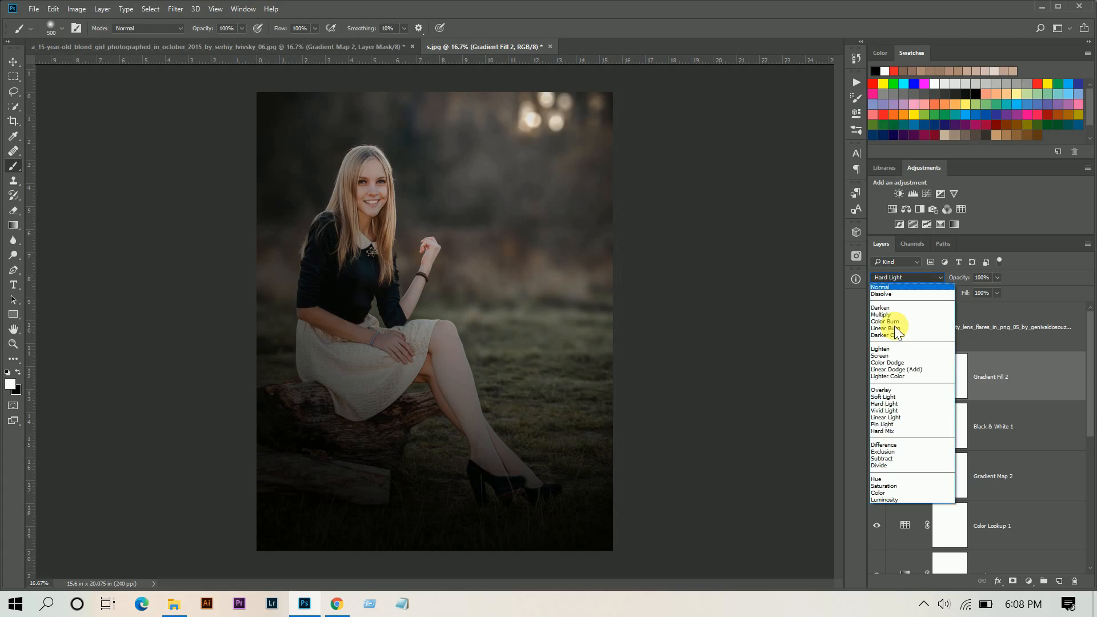
click(896, 397)
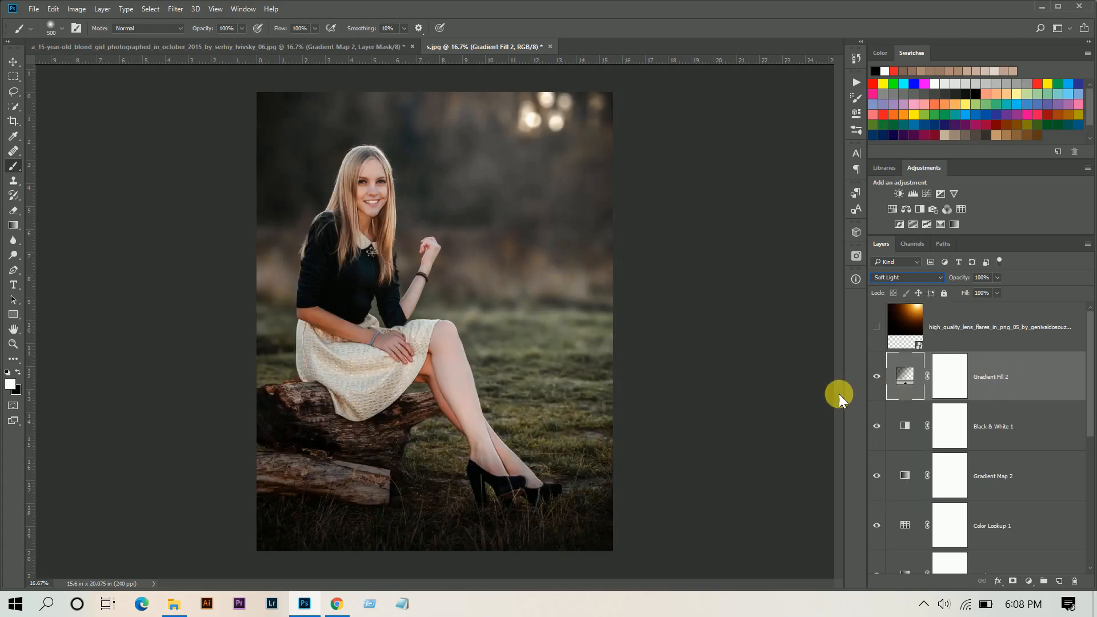
click(877, 376)
click(876, 376)
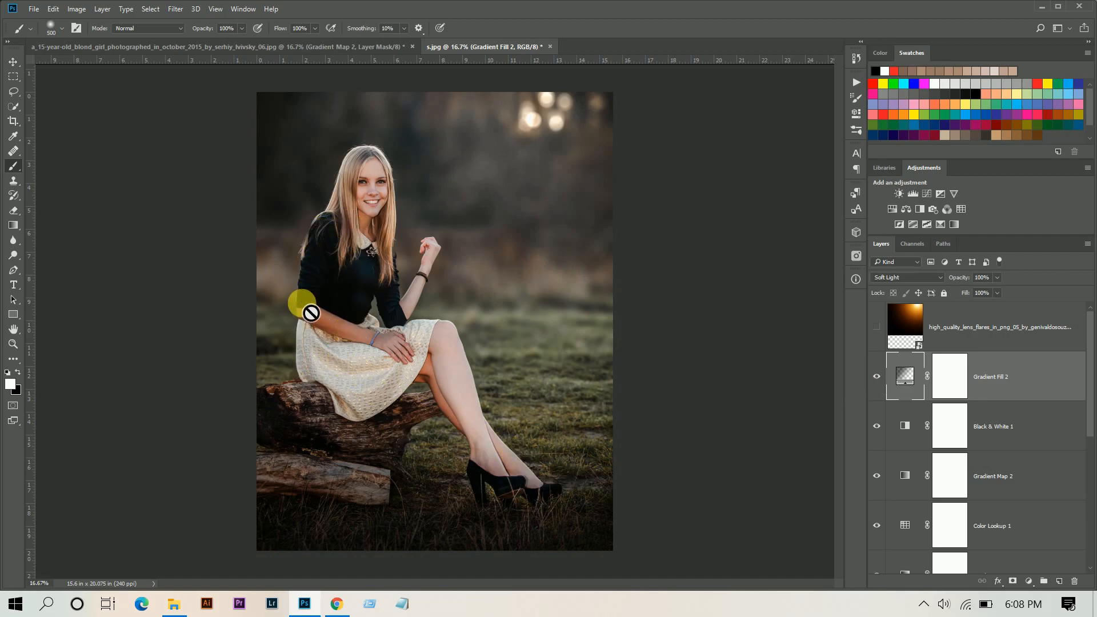
Step: Paint black on the gradient fill's mask over the woman's face, arm and skirt with the brush at 70% opacity
click(949, 376)
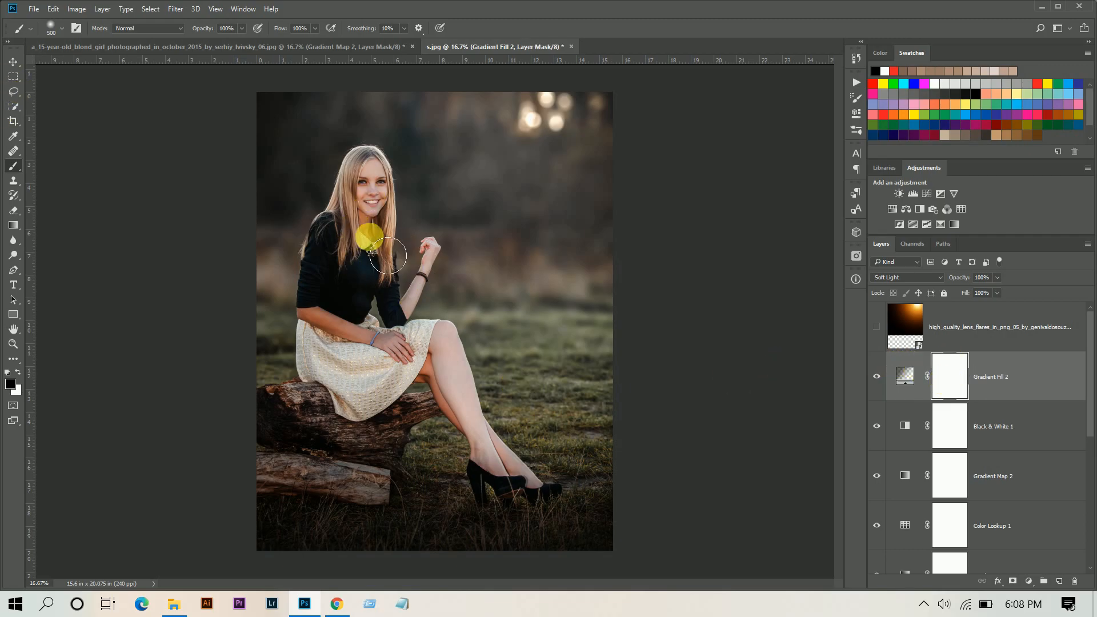
key(ctrl+plus)
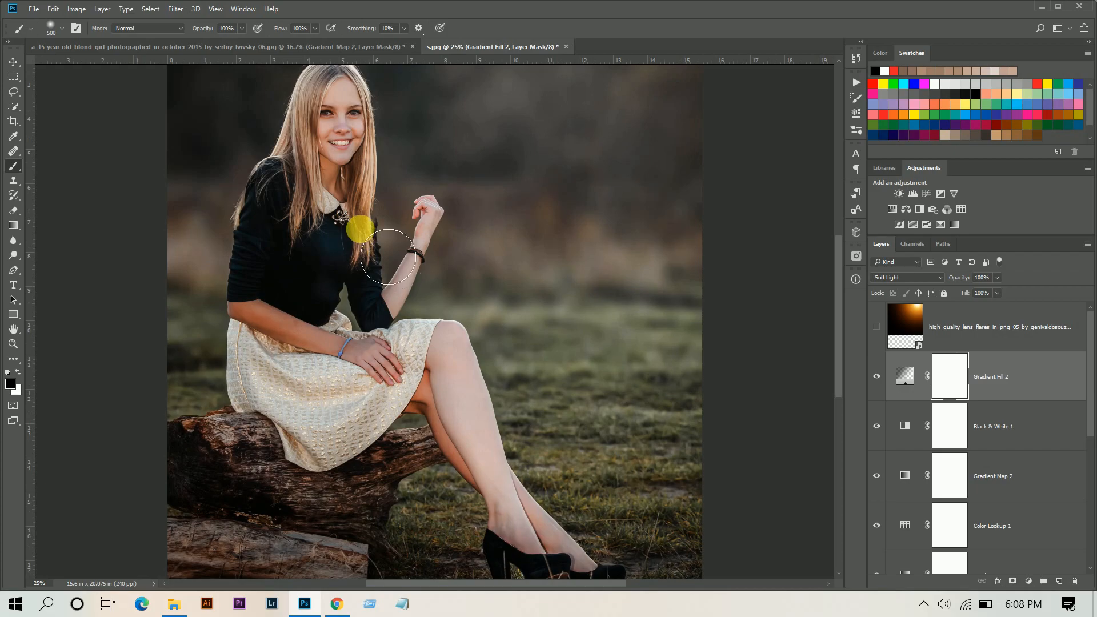
scroll(361, 233, up, 3)
click(239, 32)
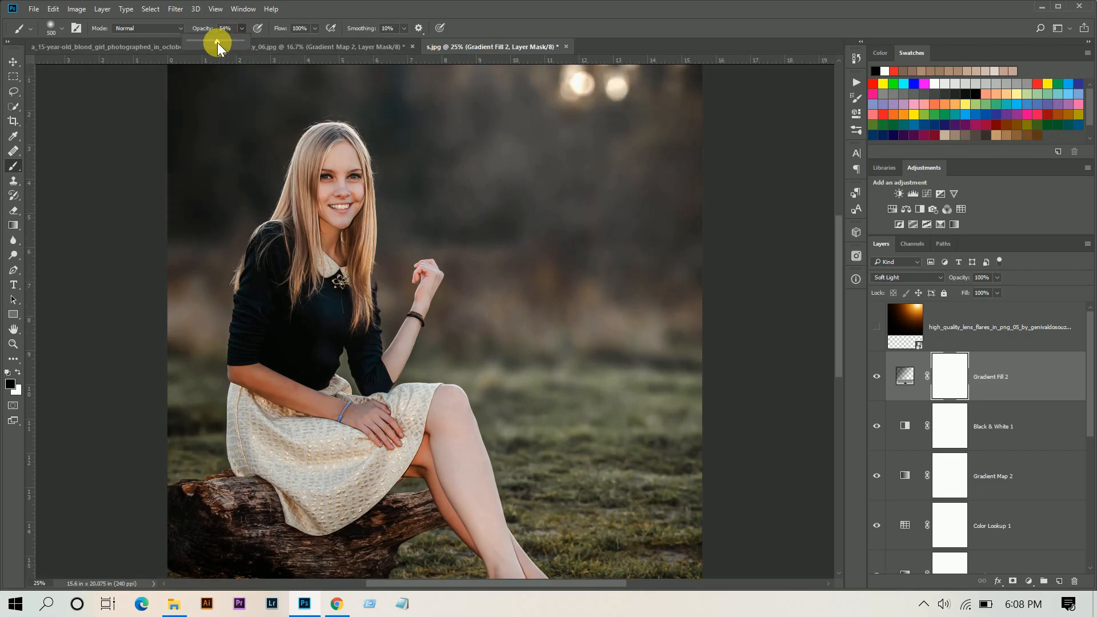
drag(222, 43, 225, 43)
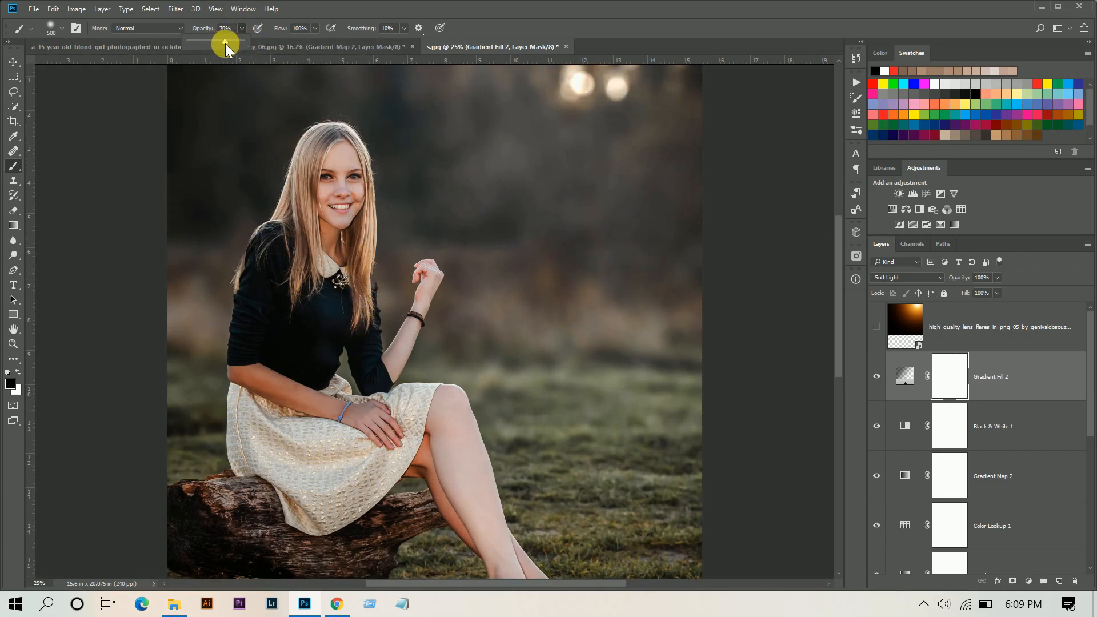
click(356, 177)
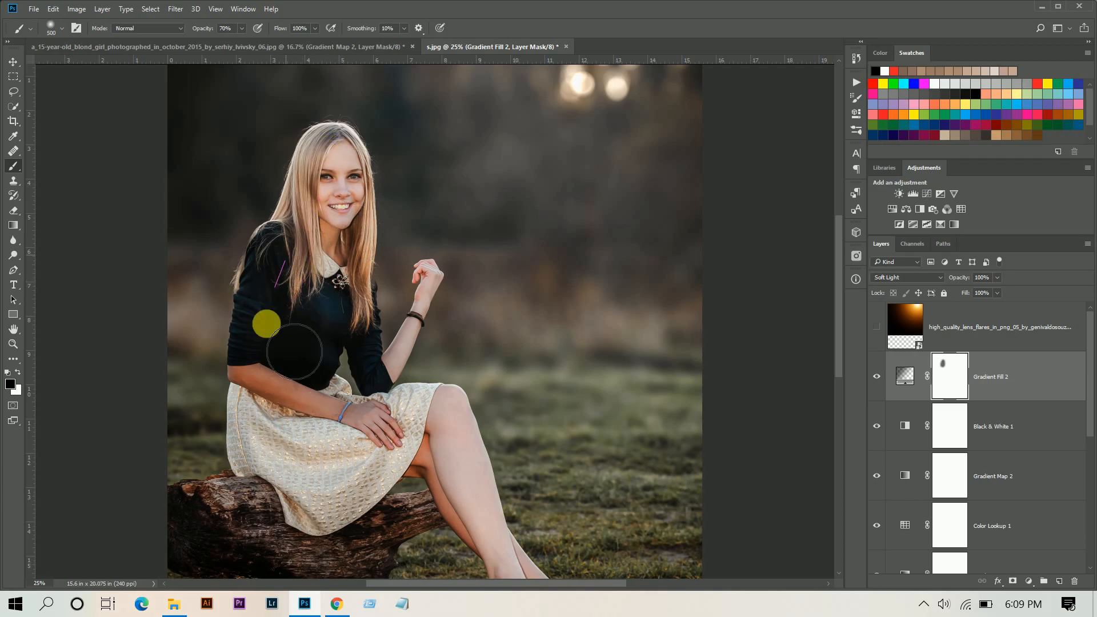
mouse_move(314, 461)
mouse_down()
mouse_move(283, 449)
mouse_move(368, 515)
mouse_move(445, 435)
mouse_move(459, 492)
mouse_up()
Step: Continue masking the gradient fill off the woman's legs, shoes and upper body with the black brush
scroll(478, 530, down, 3)
scroll(481, 409, down, 2)
mouse_move(417, 330)
mouse_down()
mouse_move(427, 313)
mouse_move(541, 475)
mouse_move(558, 472)
mouse_move(521, 485)
mouse_up()
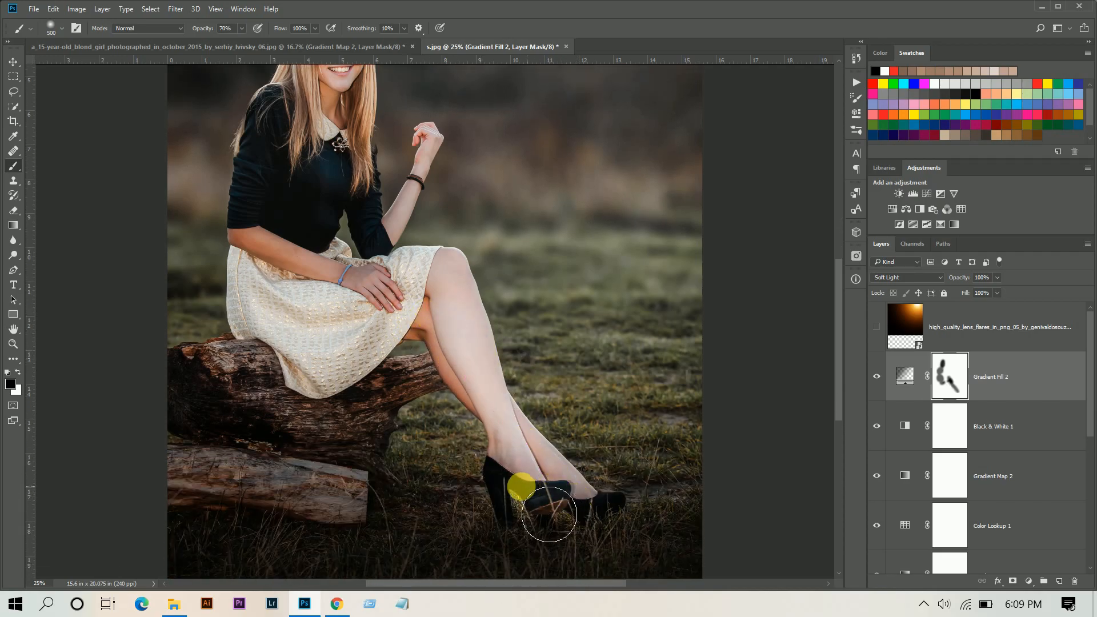
scroll(457, 252, up, 3)
scroll(232, 267, up, 3)
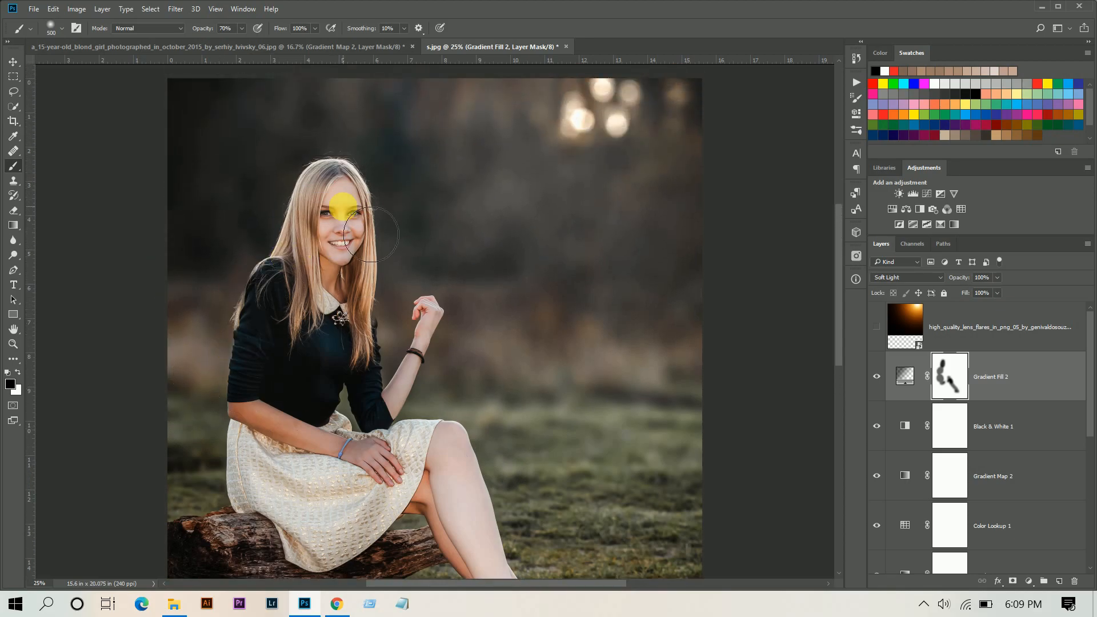
mouse_move(324, 381)
mouse_down()
mouse_move(276, 441)
mouse_move(439, 504)
mouse_move(326, 462)
mouse_move(389, 485)
mouse_move(301, 479)
mouse_move(272, 492)
mouse_move(333, 569)
mouse_move(422, 514)
mouse_move(414, 526)
mouse_move(430, 492)
mouse_move(446, 490)
mouse_move(382, 544)
mouse_move(342, 443)
mouse_up()
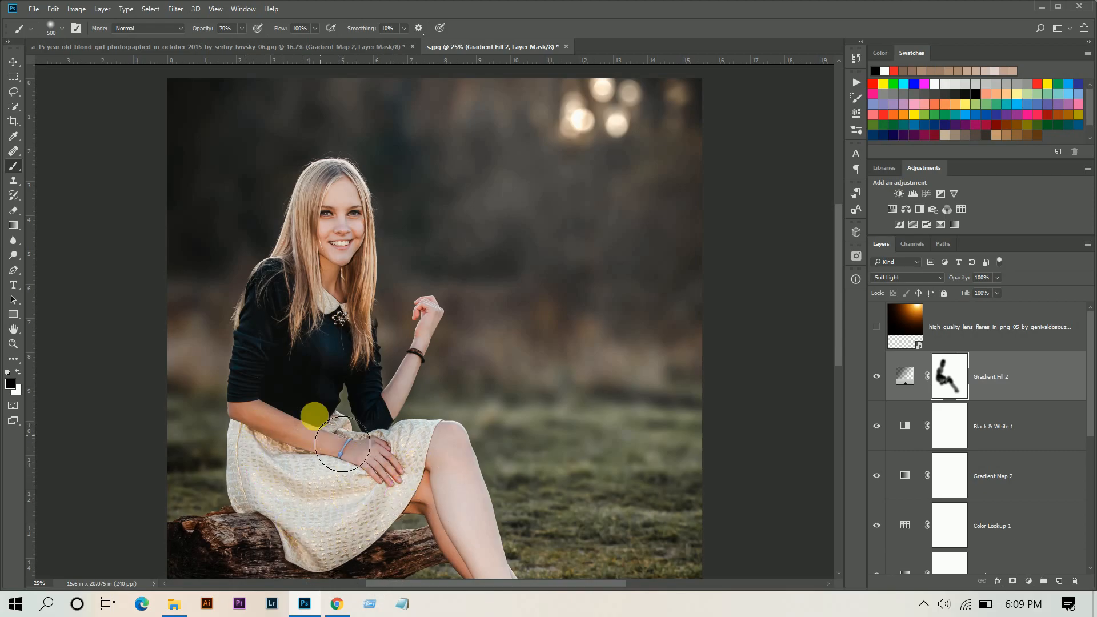
Step: Check the masked gradient's effect, turn the lens flare layer back on, and compare the whole photo with and without the glow
click(877, 376)
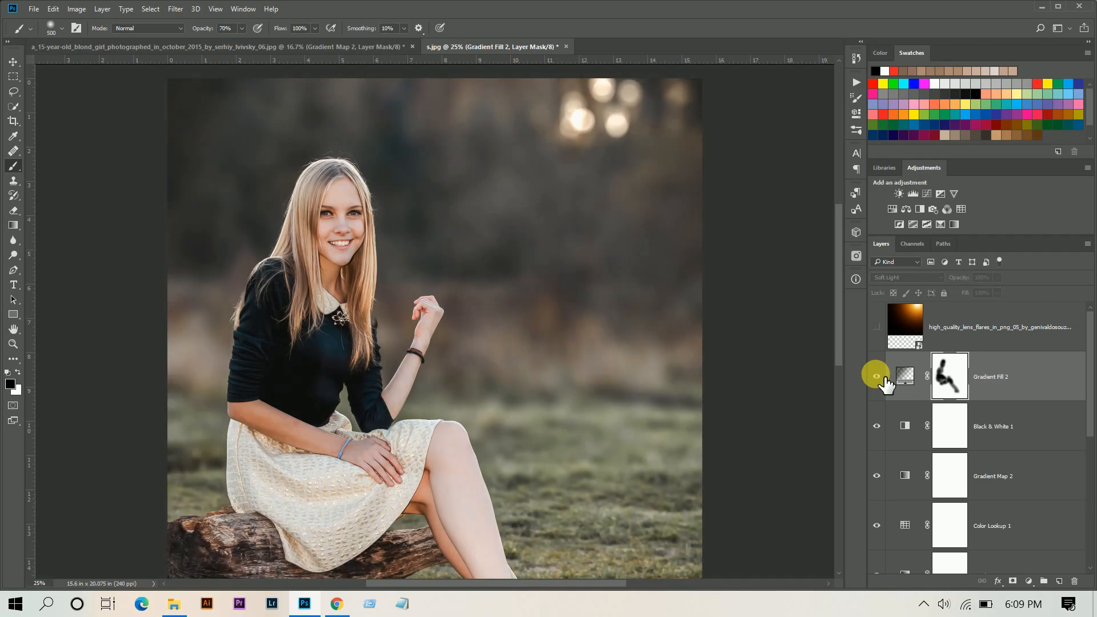
click(878, 377)
click(878, 328)
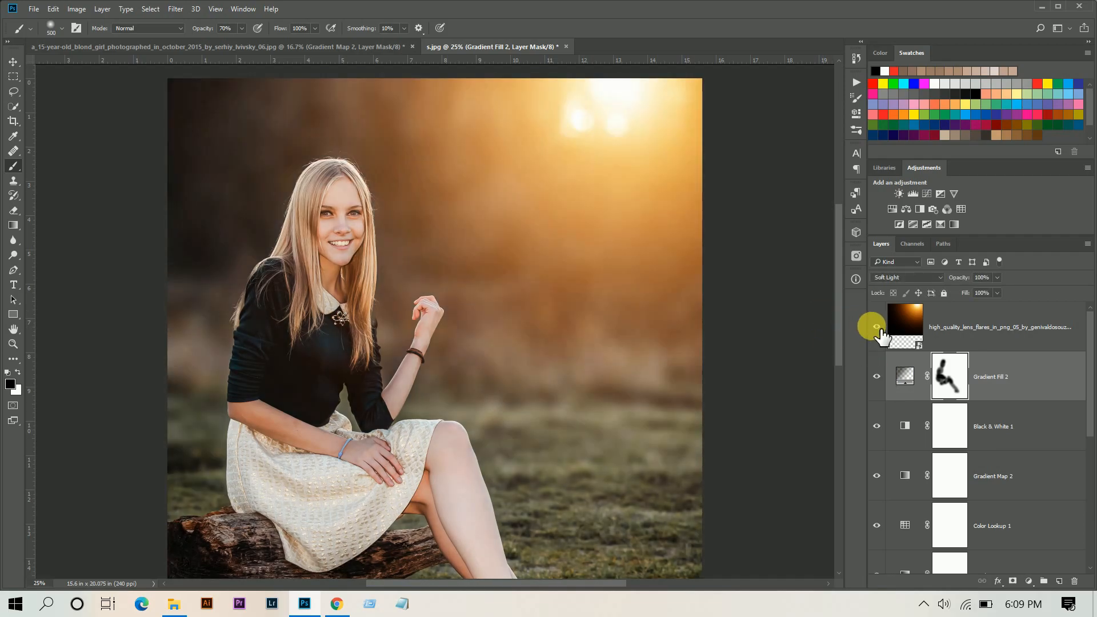
key(ctrl+0)
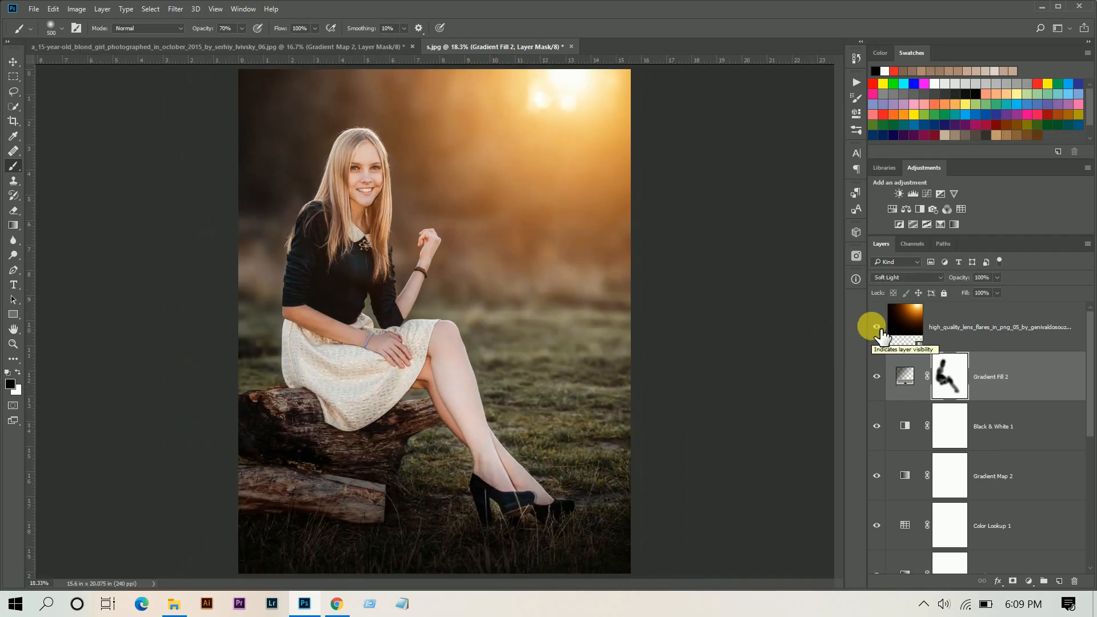
click(882, 376)
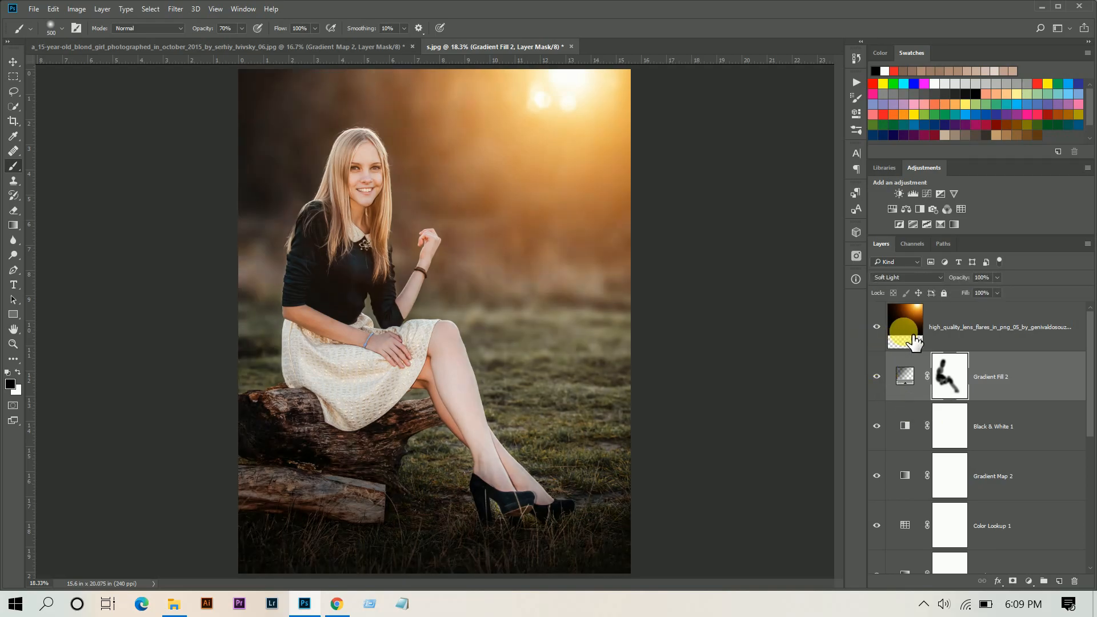
click(877, 327)
click(878, 328)
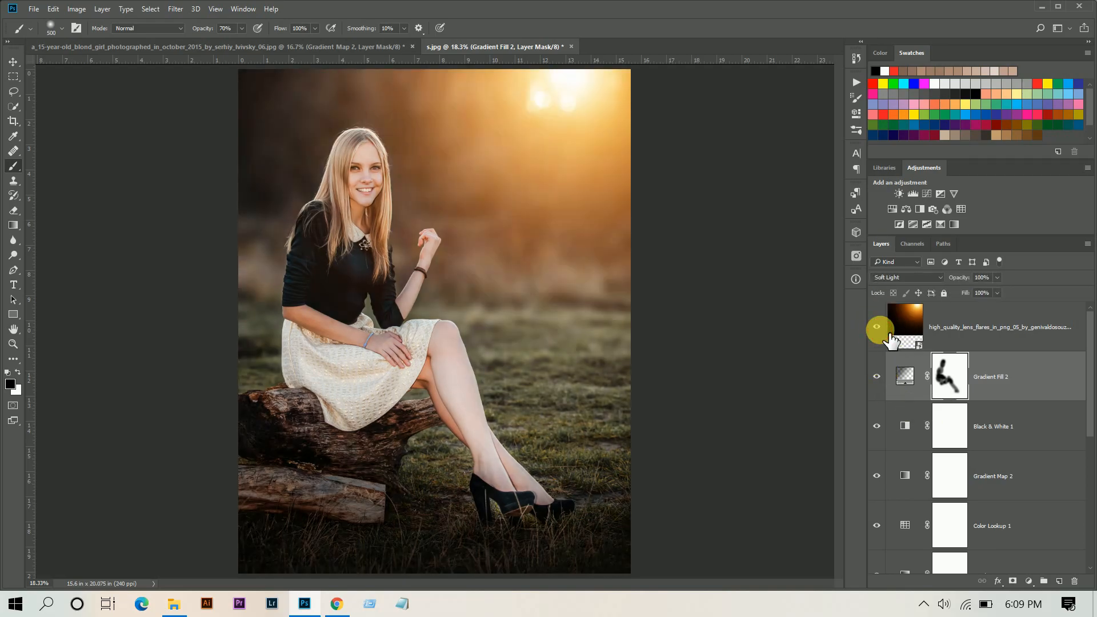
key(ctrl+minus)
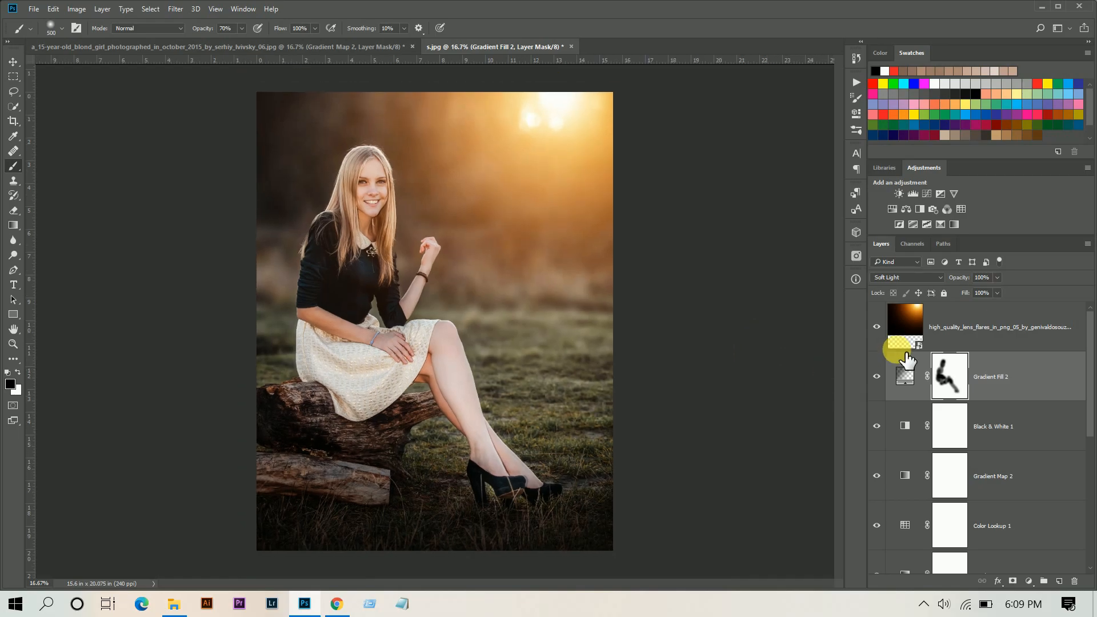
Step: Group all layers above the Background, from the lens flare down to Layer 1
click(979, 327)
scroll(986, 366, down, 8)
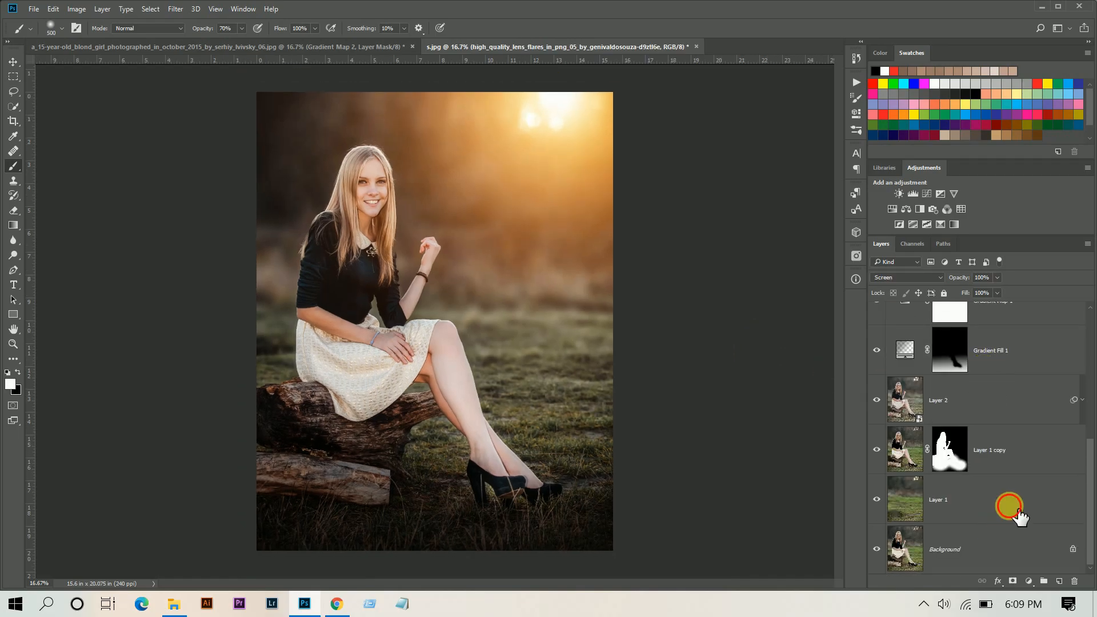
scroll(1019, 485, up, 8)
key(ctrl+g)
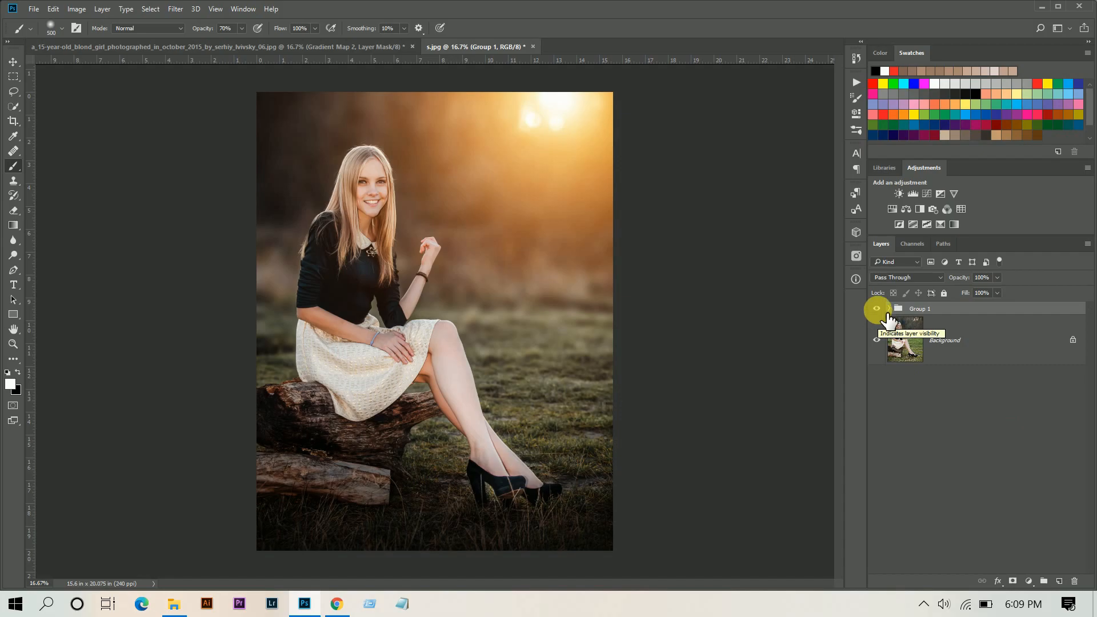
Step: Compare the finished edit with the original photo by switching the layer group's visibility off and on twice
click(876, 309)
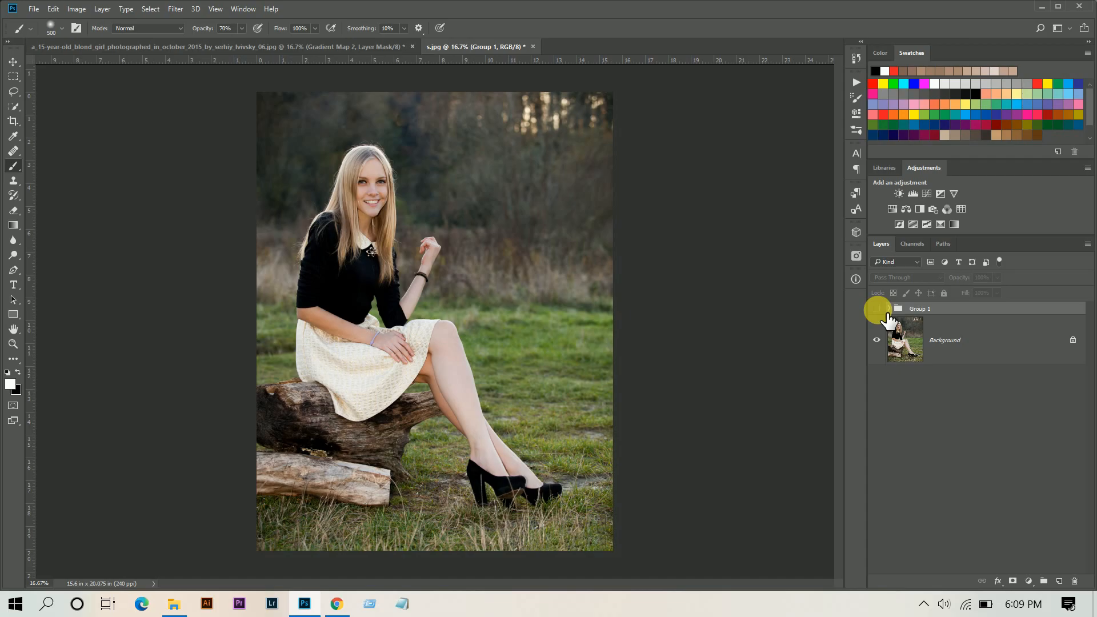
click(876, 308)
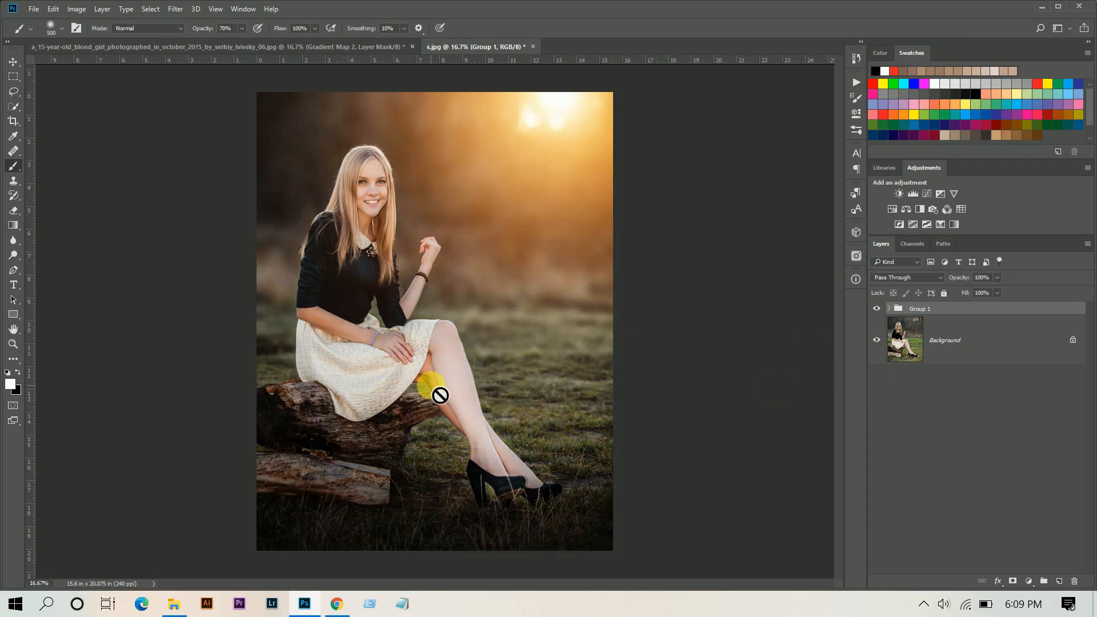
click(876, 309)
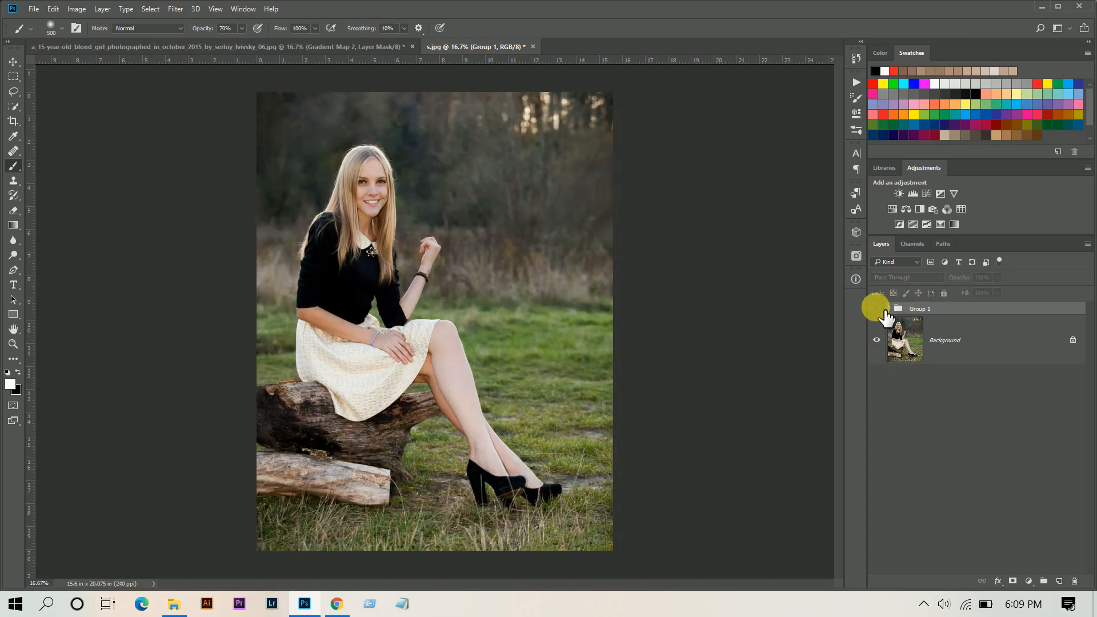
click(876, 308)
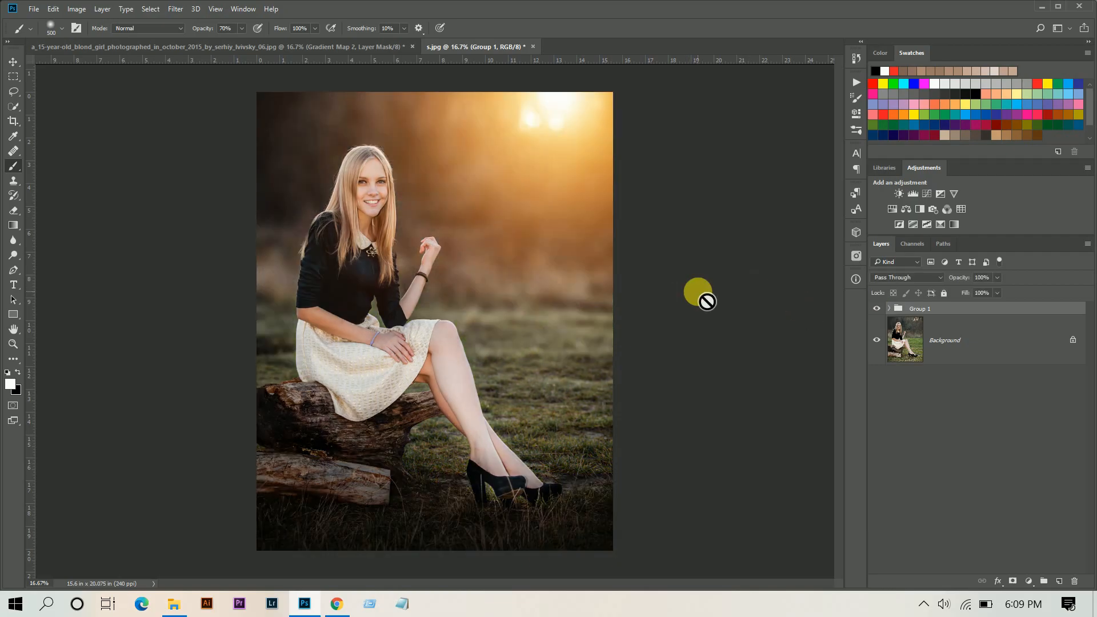